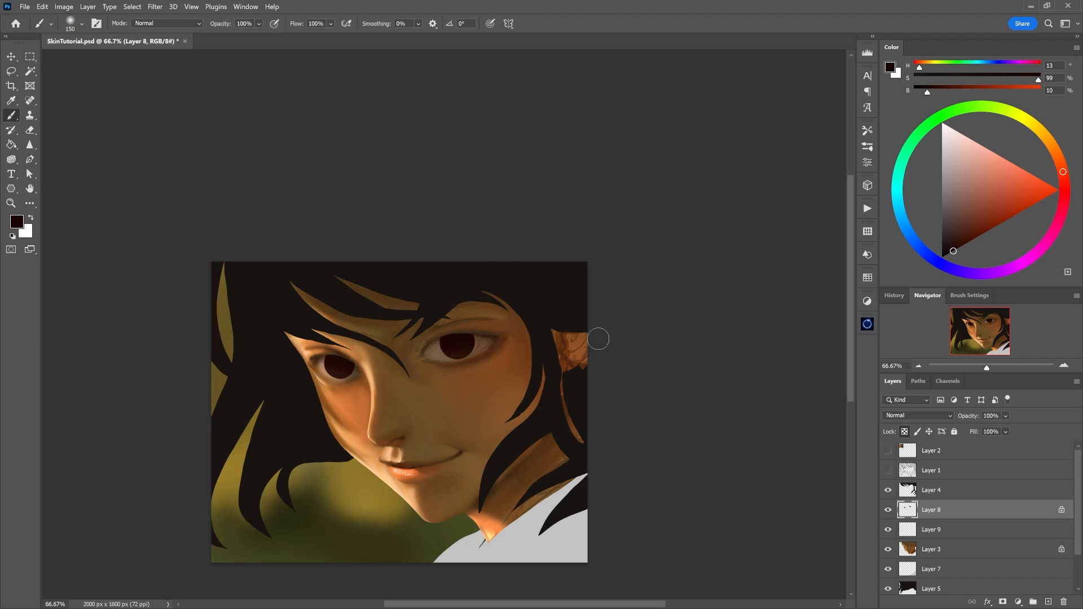
Paint soft near-black pupils in both eyes on Layer 8 with the brush reduced to 30 px.
click(948, 248)
key(bracketleft)
key(bracketleft)
key(bracketleft)
key(bracketleft)
key(bracketleft)
key(bracketleft)
key(bracketleft)
key(bracketleft)
drag(923, 92, 918, 97)
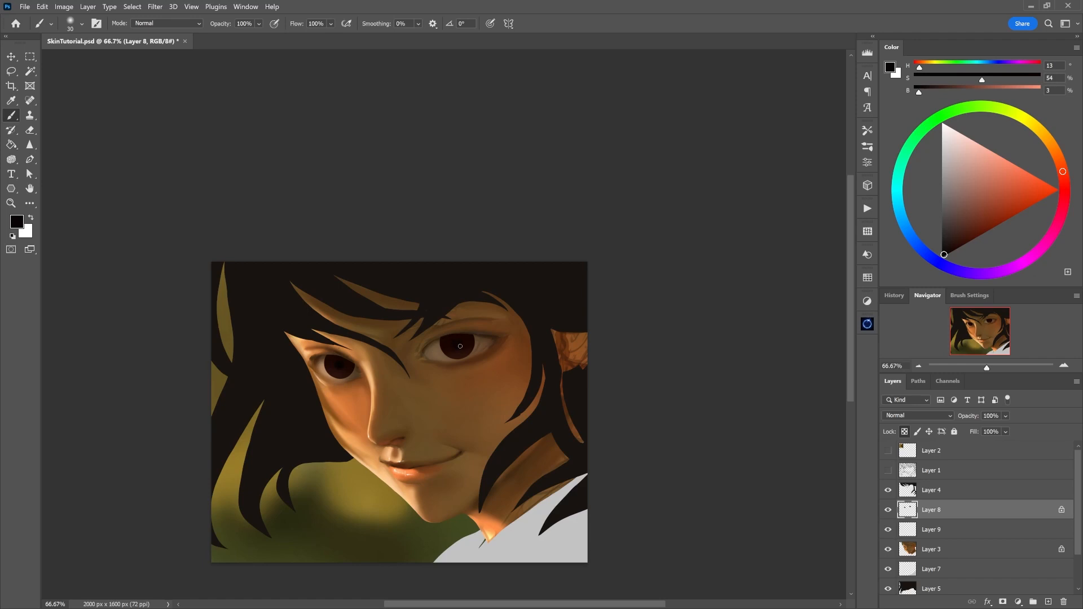
Paint fine radial reddish-brown fibres in both irises with the Basic set's size 73 brush reduced to 7 px, using H 21, S 72, B 55.
right_click(388, 379)
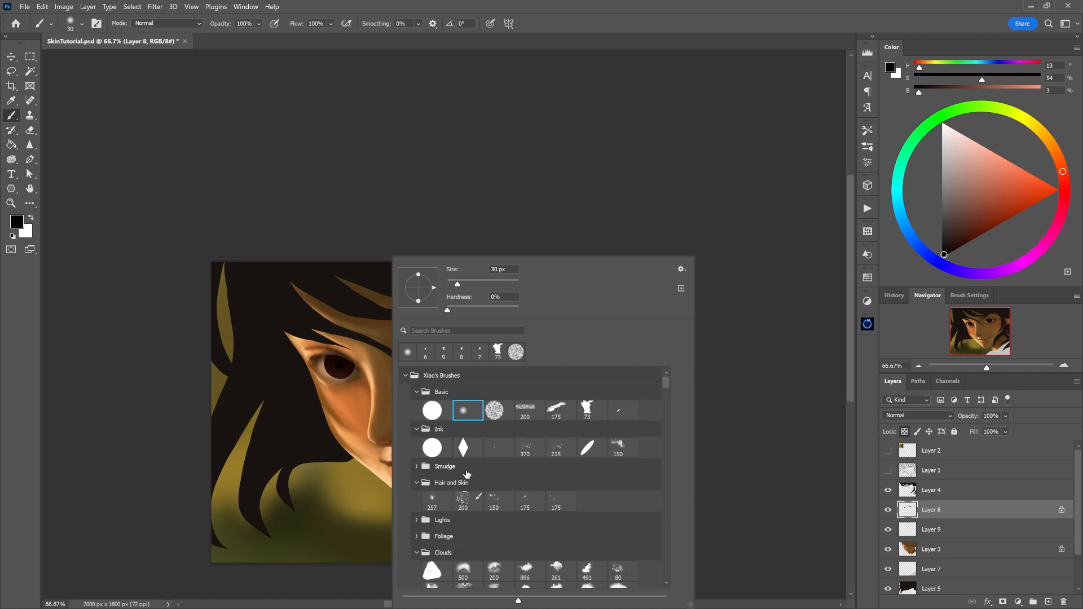
double_click(587, 410)
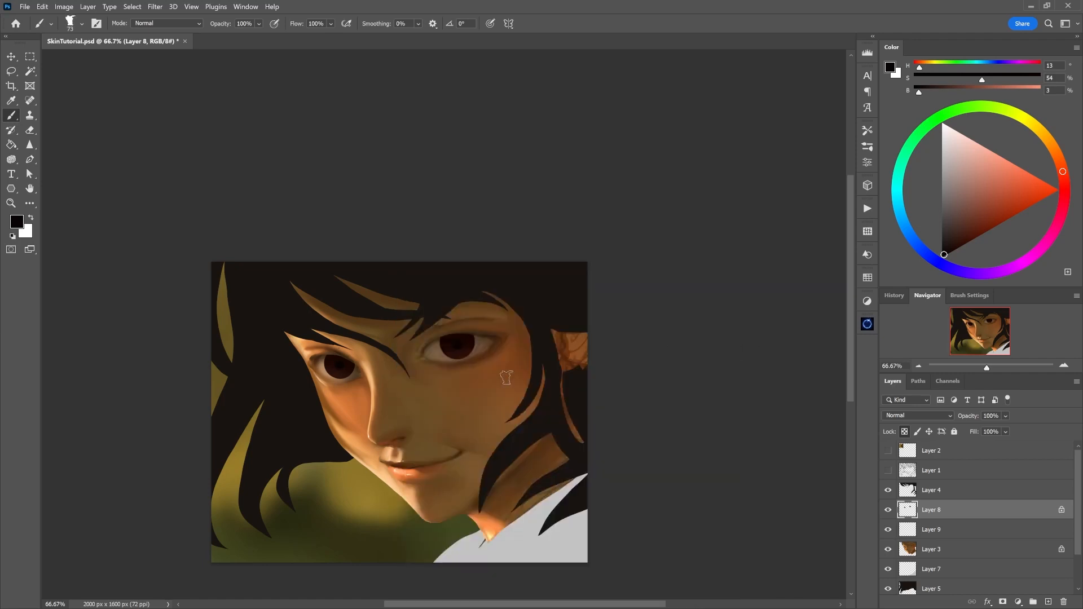
alt+click(337, 373)
drag(961, 224, 976, 205)
drag(1055, 164, 1061, 154)
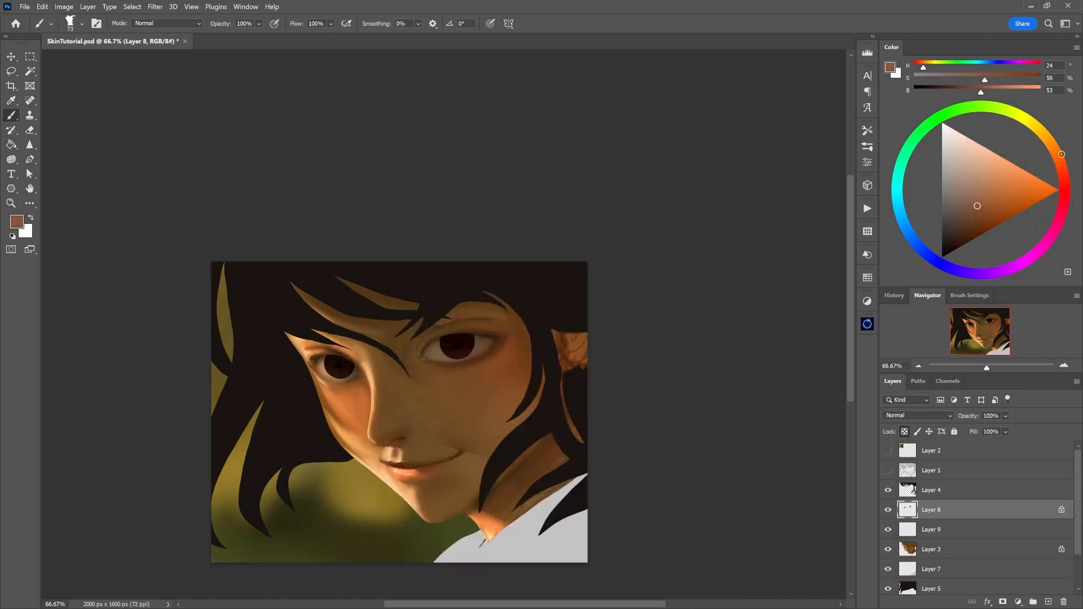
click(1064, 365)
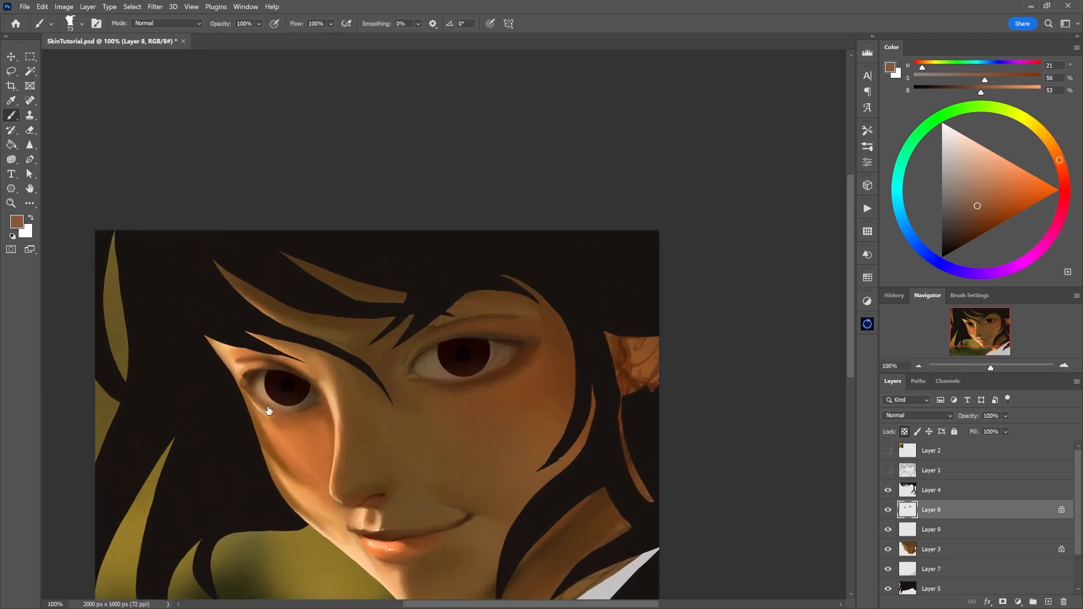
key(bracketleft)
key(bracketleft)
key(bracketleft)
drag(977, 206, 988, 210)
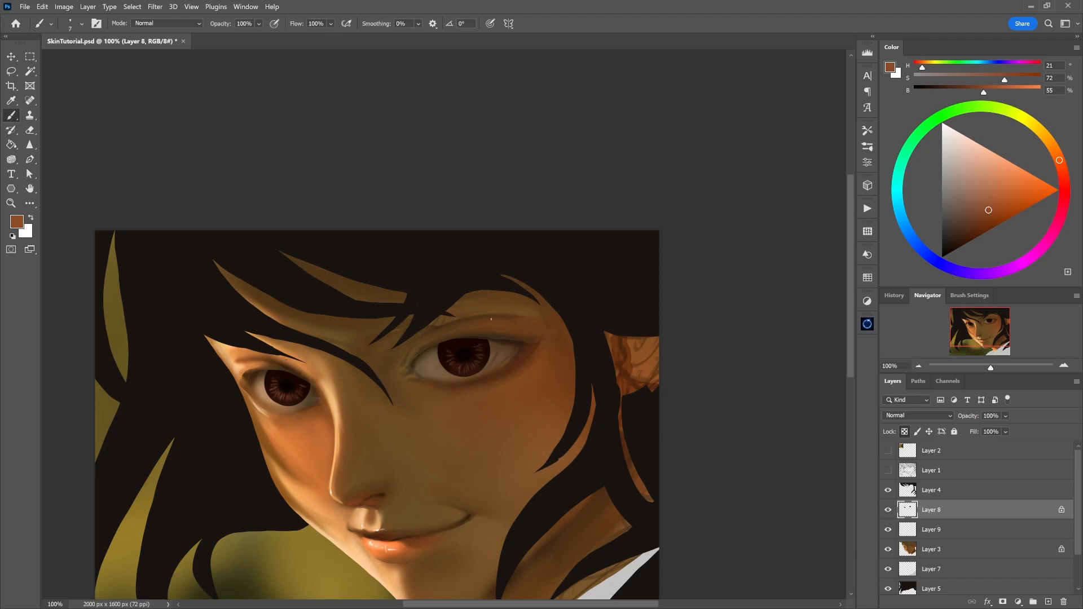
Add warmer golden-brown fibres to both irises using colours sampled from them and shifted toward orange, up to H 35, S 89, B 49.
alt+click(289, 401)
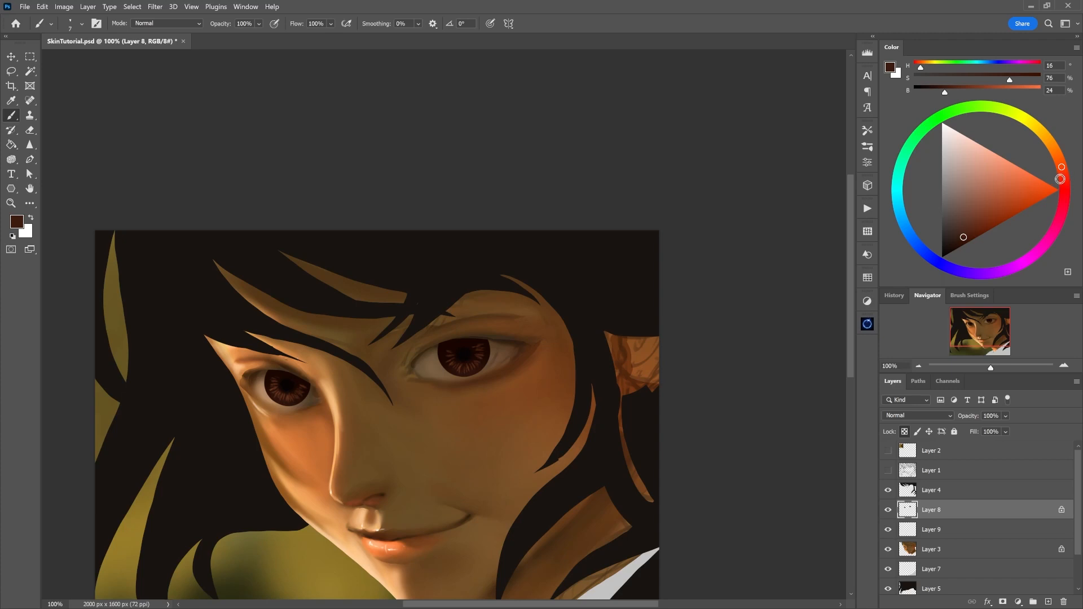
drag(1060, 178, 1064, 145)
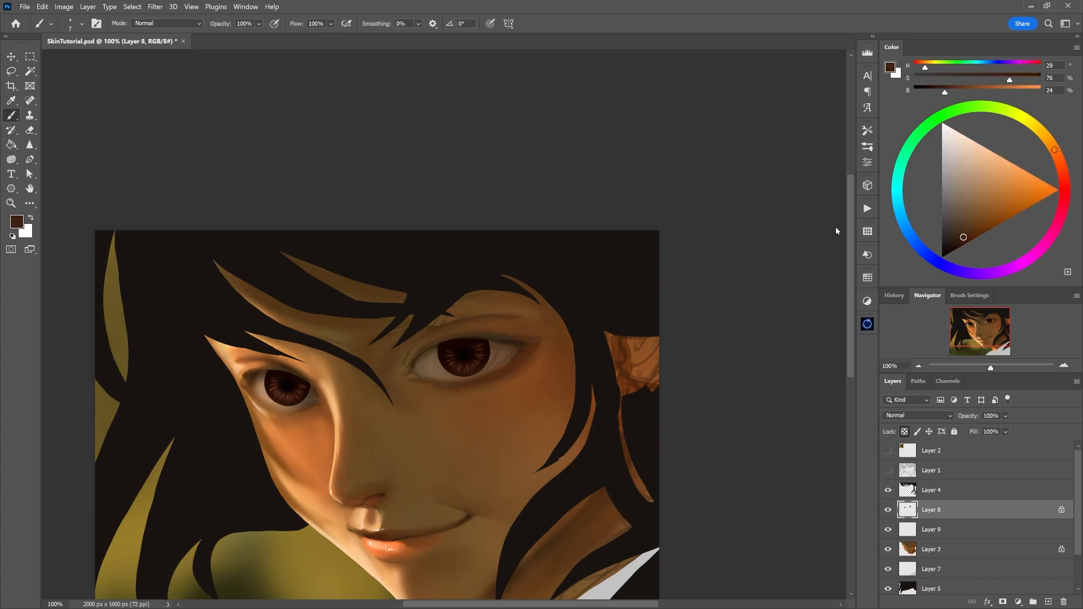
alt+click(273, 389)
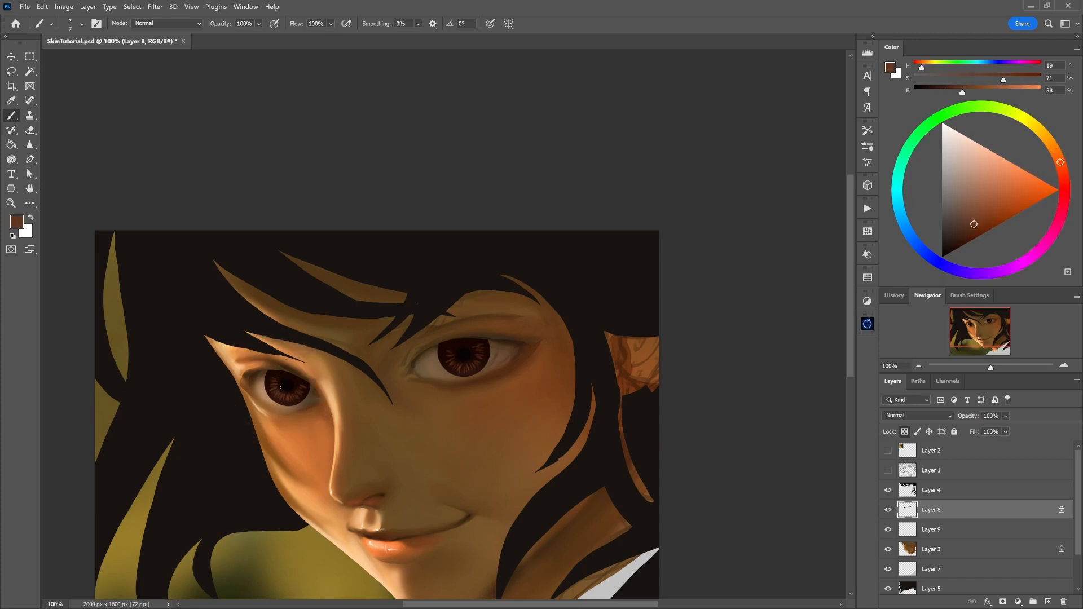
click(1051, 142)
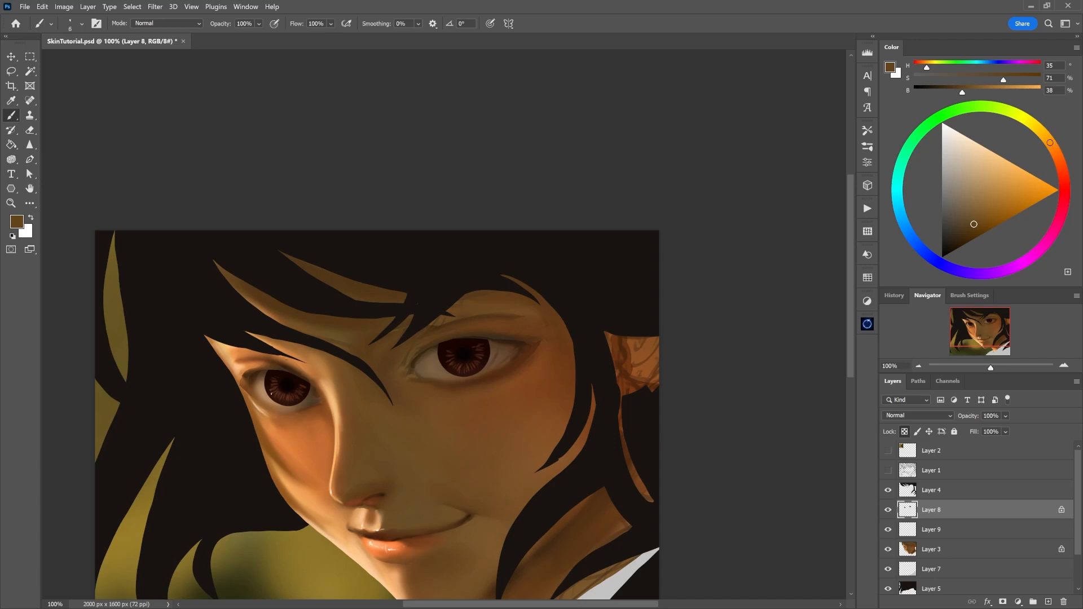
click(993, 221)
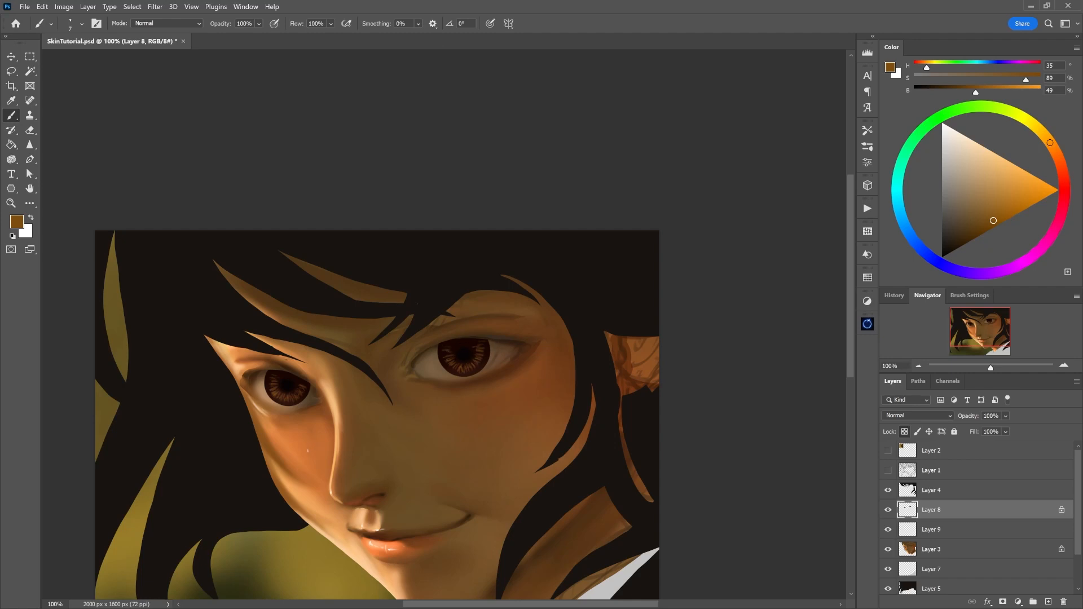
Darken the upper parts of both irises with the soft round brush at 100 px, using near-black sampled from the pupil.
right_click(311, 257)
click(387, 410)
click(672, 370)
alt+click(287, 383)
key(bracketright)
key(bracketright)
key(bracketright)
key(bracketright)
key(bracketright)
key(bracketright)
key(bracketright)
key(bracketright)
key(bracketright)
key(bracketright)
key(bracketright)
key(bracketright)
key(bracketright)
key(bracketright)
drag(270, 379, 264, 381)
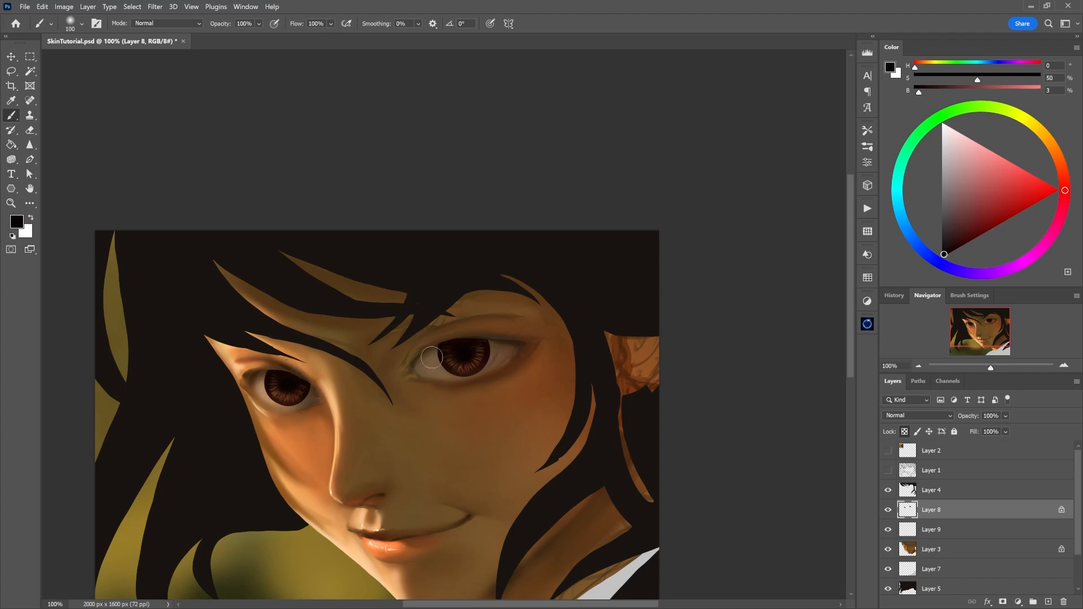
Set the brush blend mode to Color Dodge with a pale peach colour of H 37, S 23, B 100.
drag(471, 374, 462, 404)
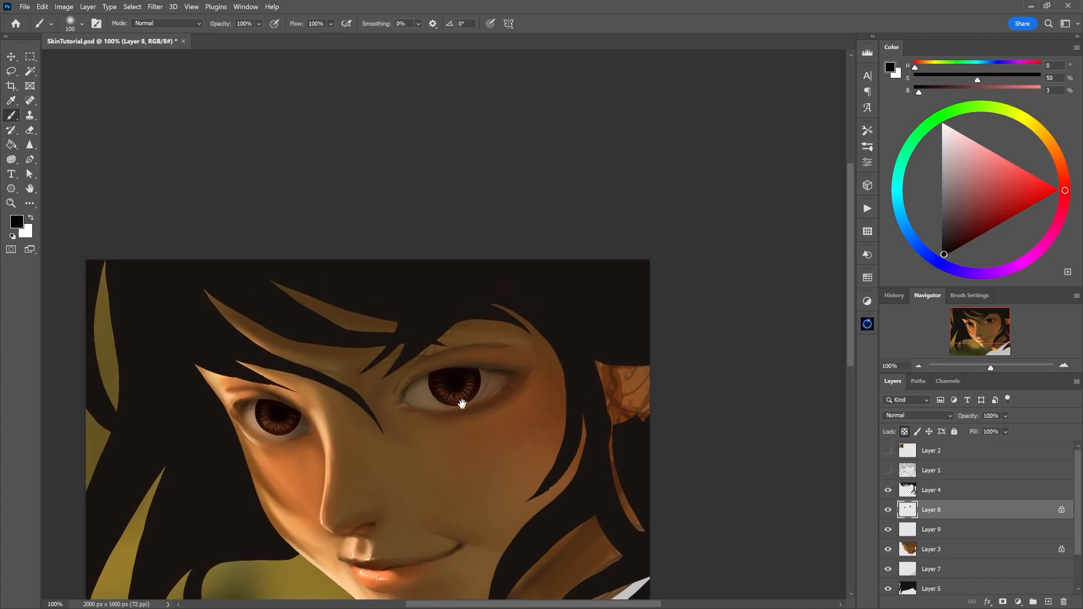
right_click(401, 432)
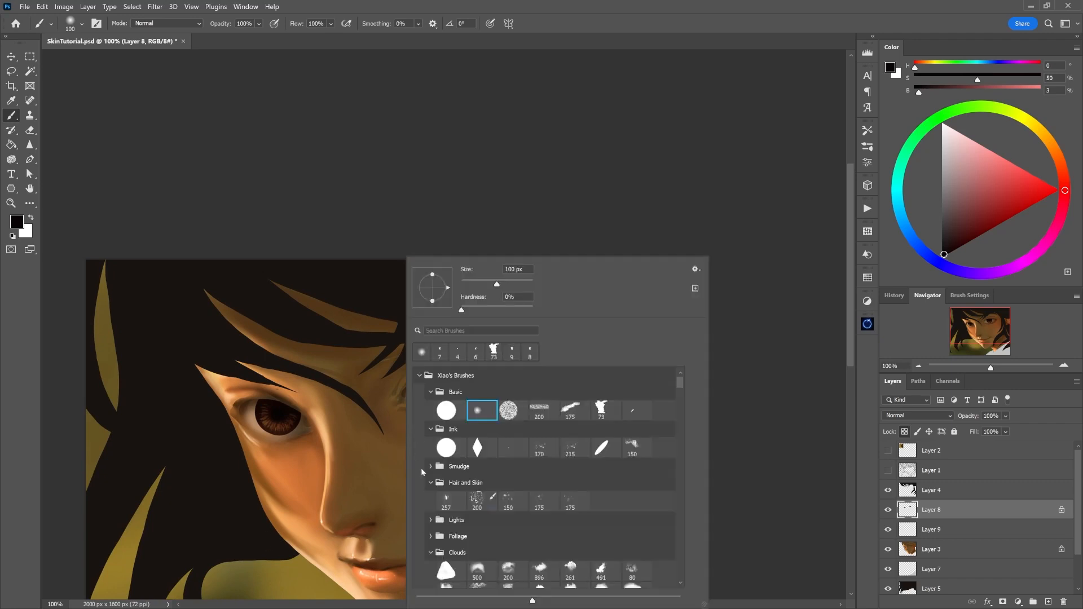
click(771, 389)
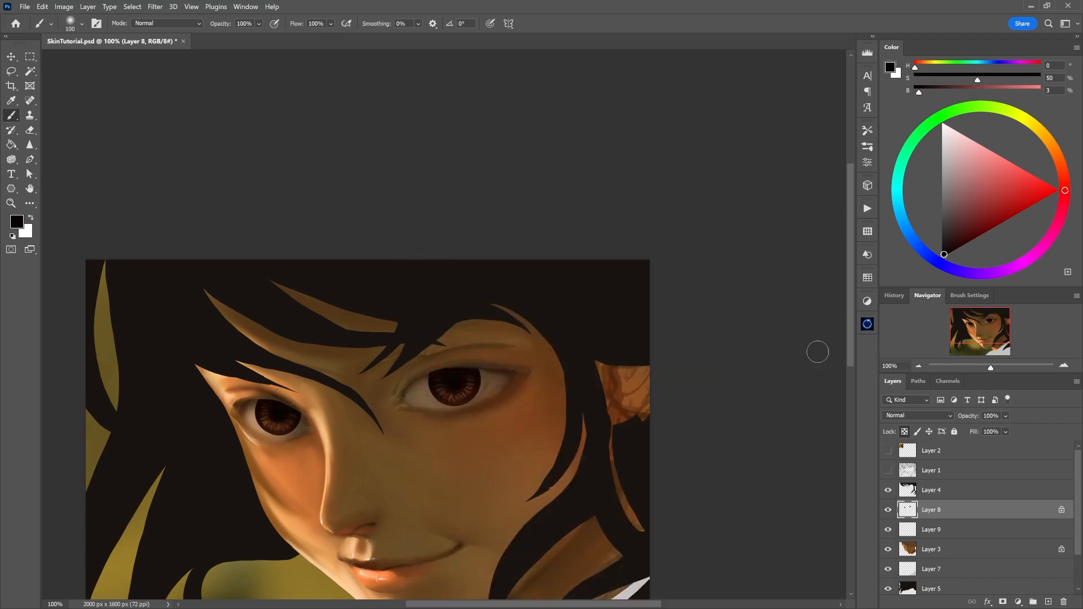
alt+click(220, 375)
drag(992, 153, 983, 113)
click(148, 23)
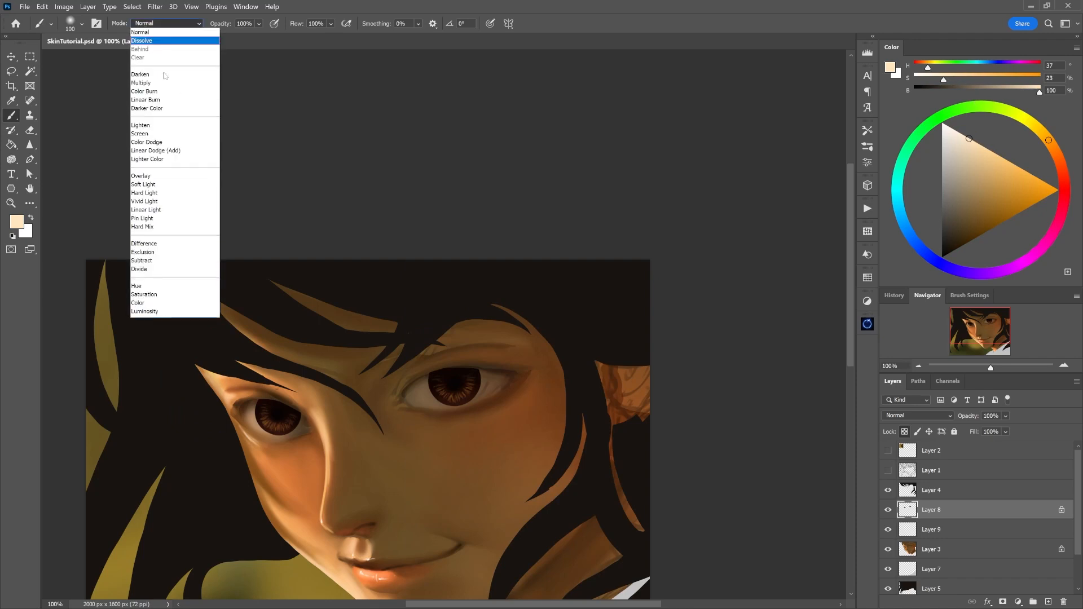
click(169, 160)
Brush a subtle Color Dodge glow over the iris of the left eye with a 40 px brush.
drag(304, 456, 317, 418)
key(bracketleft)
key(bracketleft)
key(bracketleft)
key(bracketleft)
key(bracketleft)
key(bracketleft)
key(bracketleft)
key(bracketleft)
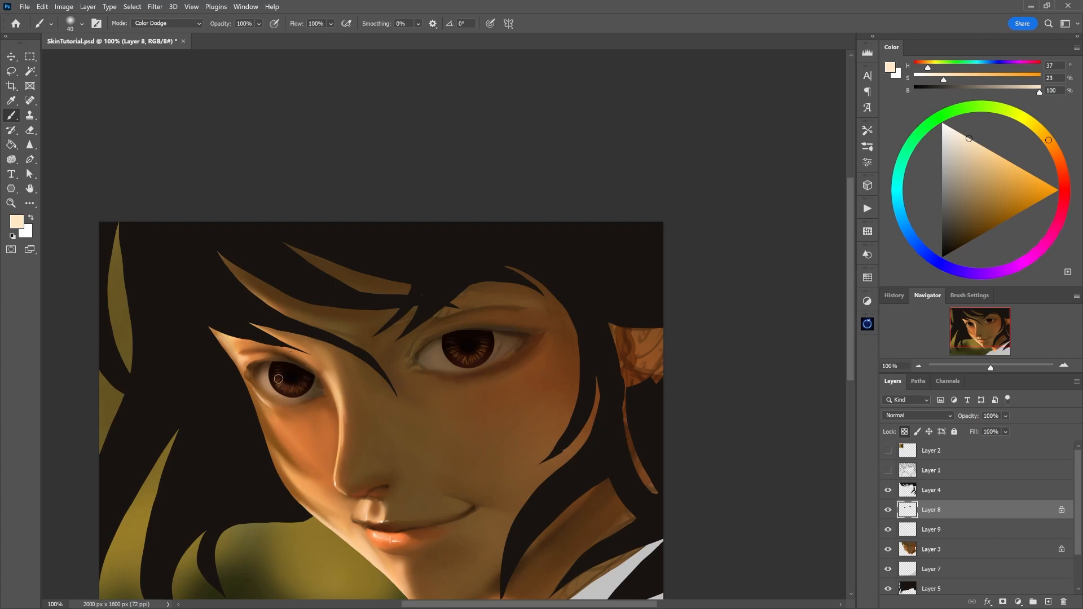
mouse_move(278, 379)
mouse_down()
mouse_move(312, 387)
mouse_move(349, 431)
mouse_move(282, 378)
mouse_move(289, 390)
mouse_move(286, 376)
mouse_move(307, 379)
mouse_move(281, 370)
mouse_move(310, 380)
mouse_up()
Enlarge the brush to 80 px and brighten both irises with Color Dodge strokes.
key(bracketright)
click(918, 367)
key(bracketright)
key(bracketright)
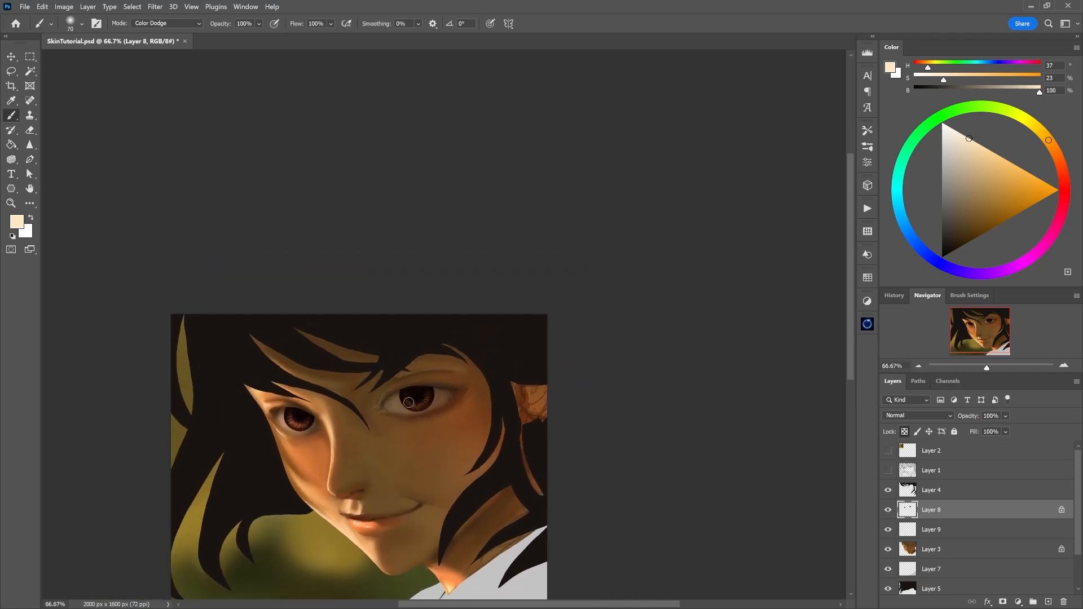
key(bracketright)
drag(393, 482, 394, 460)
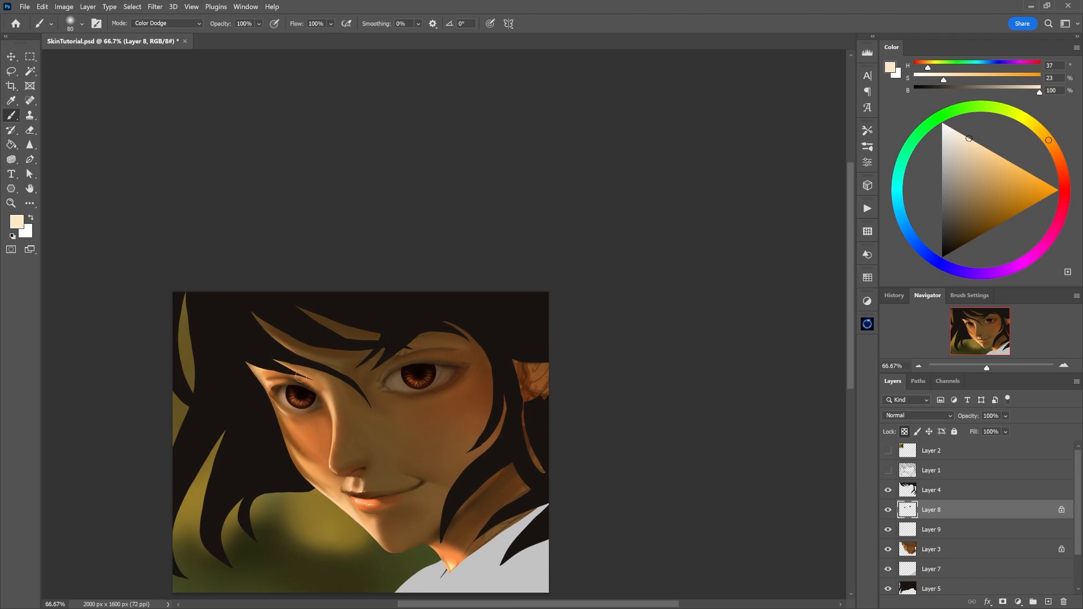
Intensify the orange glow in both irises with further Color Dodge strokes, adjusting the brush size.
key(bracketleft)
key(bracketleft)
key(bracketleft)
key(bracketright)
drag(289, 394, 303, 397)
mouse_move(398, 386)
mouse_down()
mouse_move(409, 398)
mouse_move(402, 382)
mouse_up()
drag(328, 411, 338, 439)
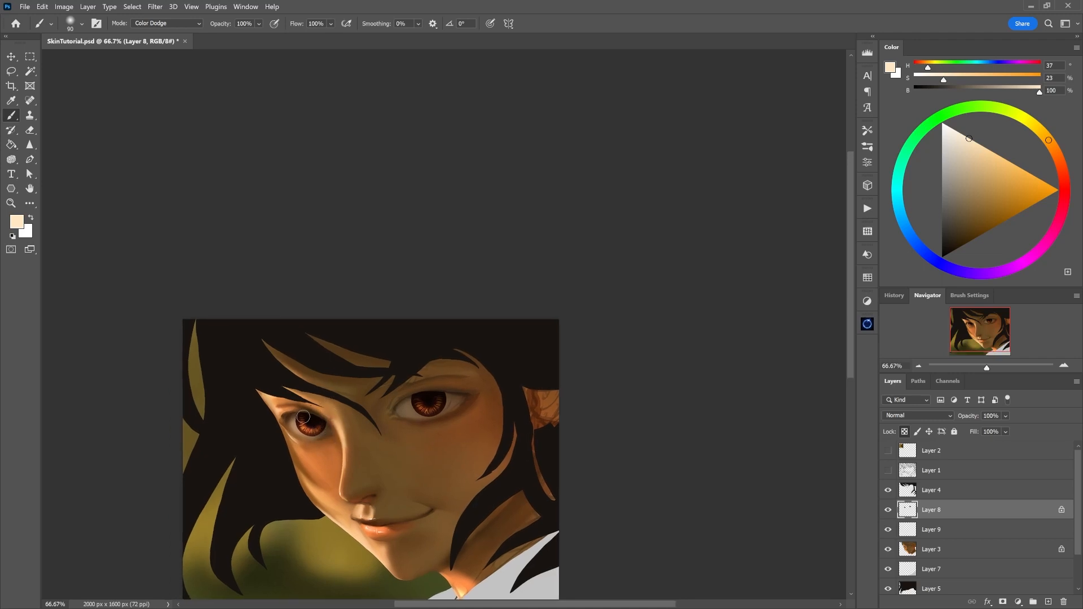
drag(413, 471, 410, 485)
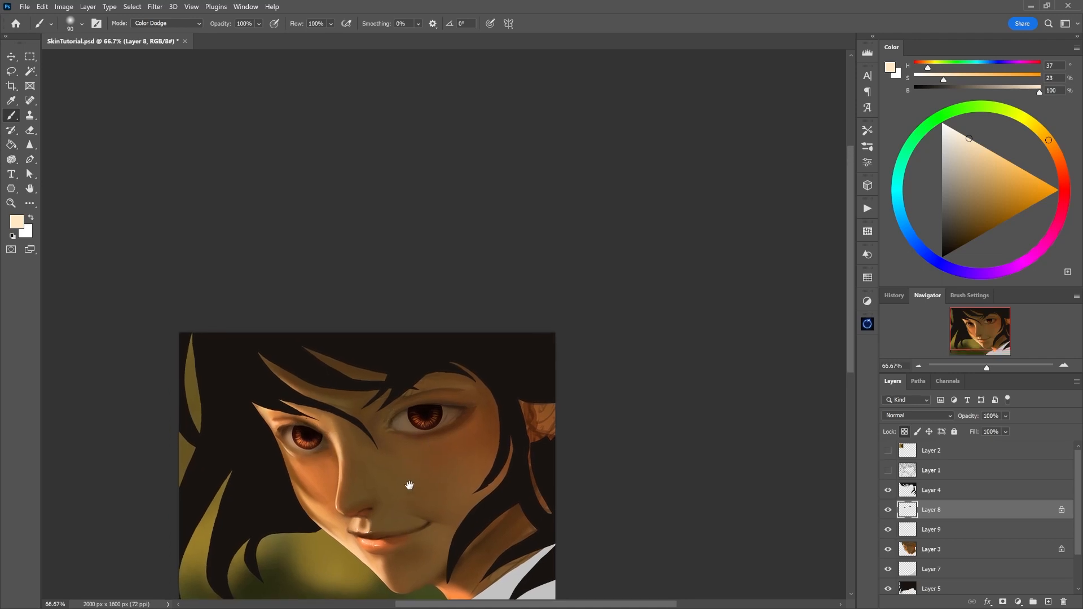
Unlock transparent pixels on Layer 8 and set the brush blend mode back to Normal.
click(904, 432)
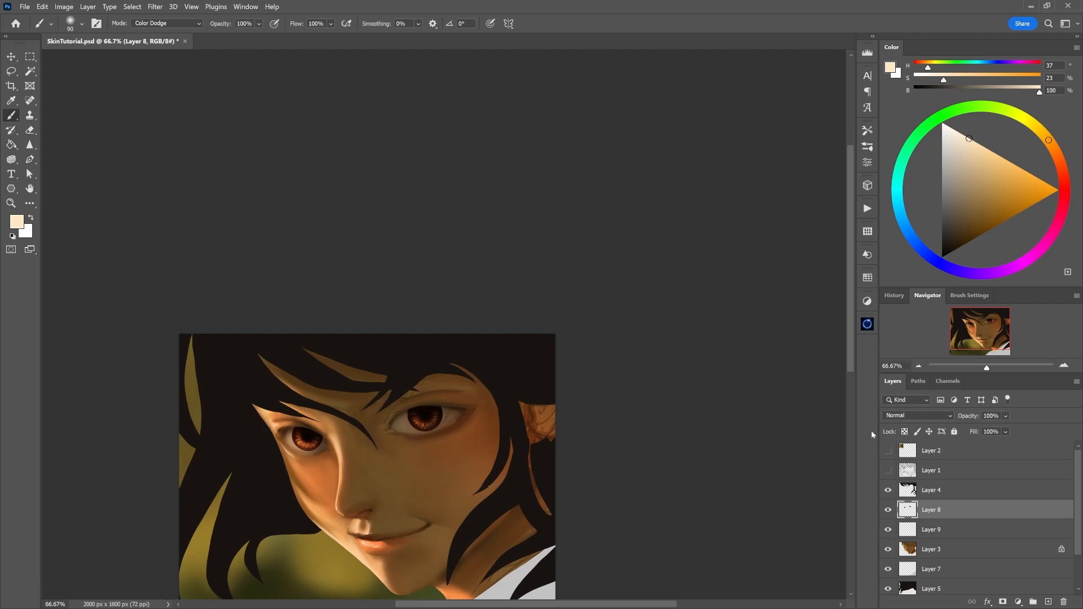
right_click(288, 442)
click(176, 28)
click(180, 24)
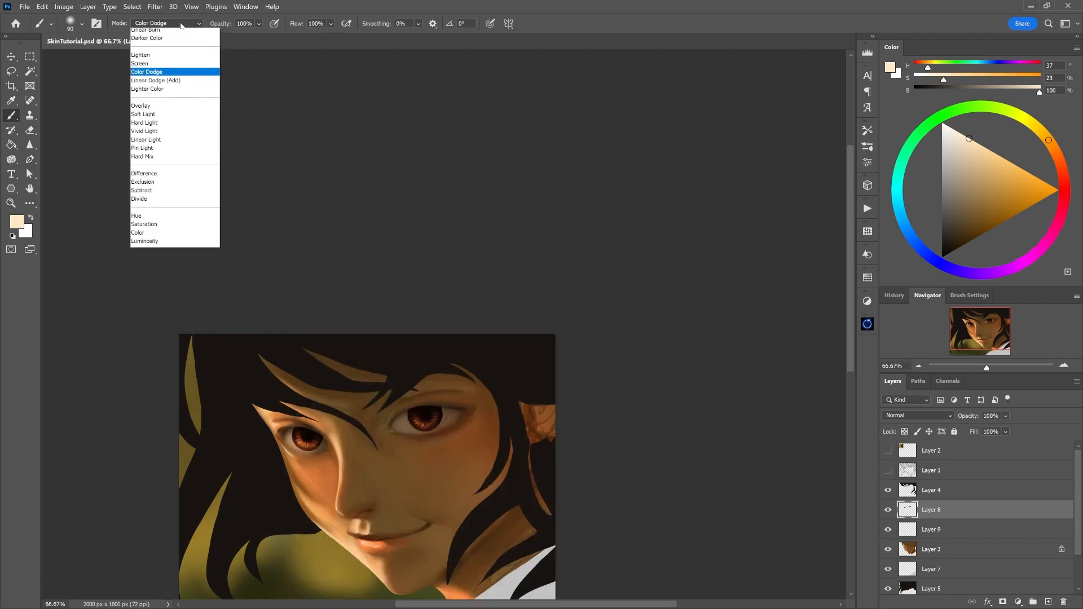
click(182, 33)
drag(371, 477, 389, 365)
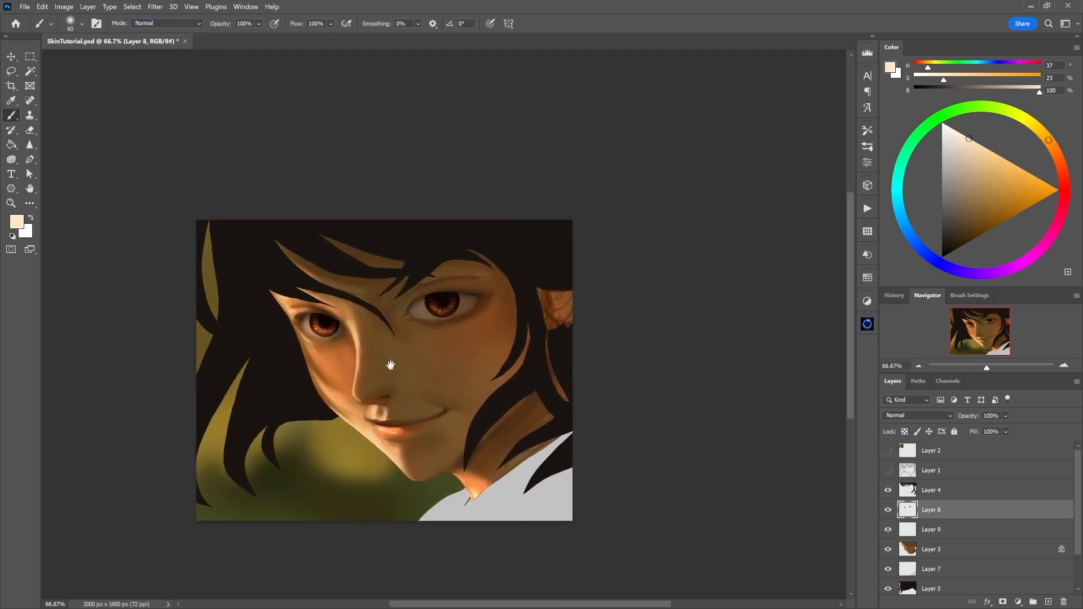
Sample the dark red-brown at the left iris's edge and shift its hue to 348 for a deep crimson.
click(1063, 366)
click(1063, 365)
drag(197, 272, 370, 348)
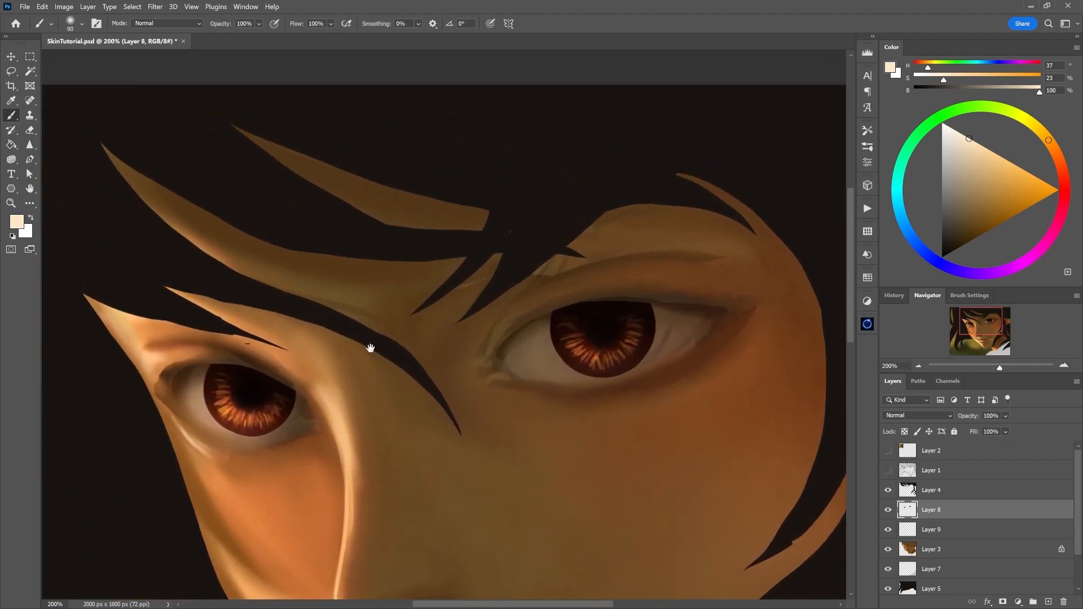
alt+click(248, 387)
alt+click(207, 383)
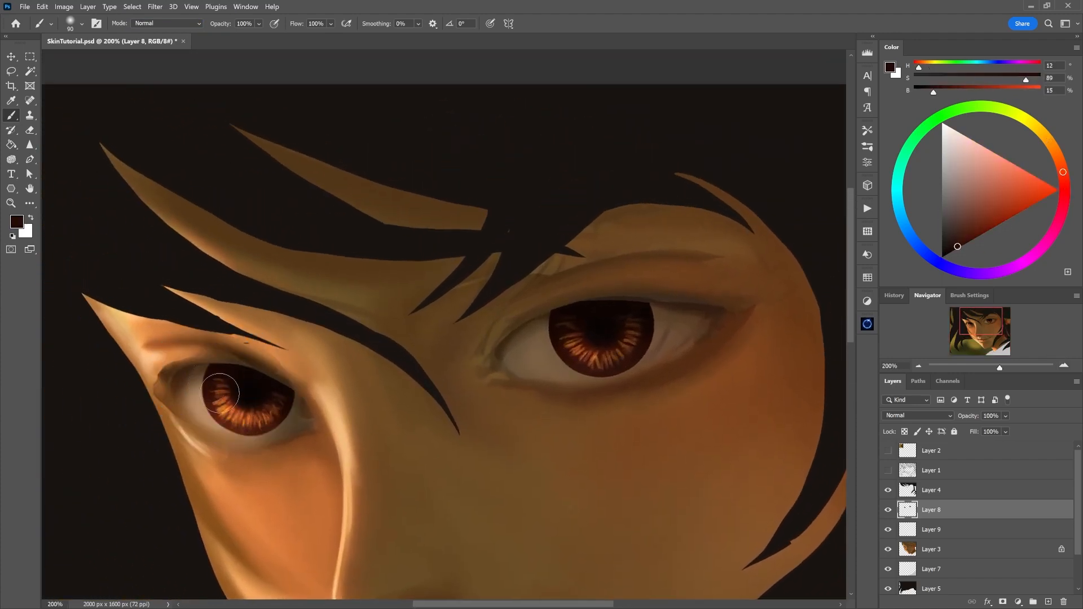
alt+click(206, 388)
key(bracketleft)
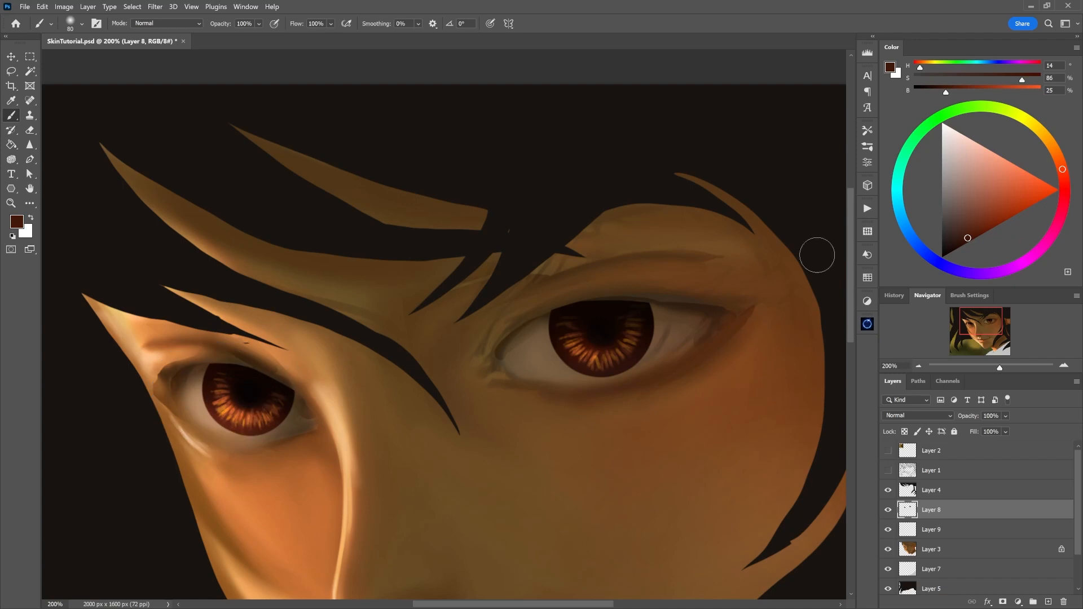
drag(1062, 172, 1063, 208)
Reduce the brush to 8 px and paint a deep crimson rim around the left eye's iris.
key(bracketleft)
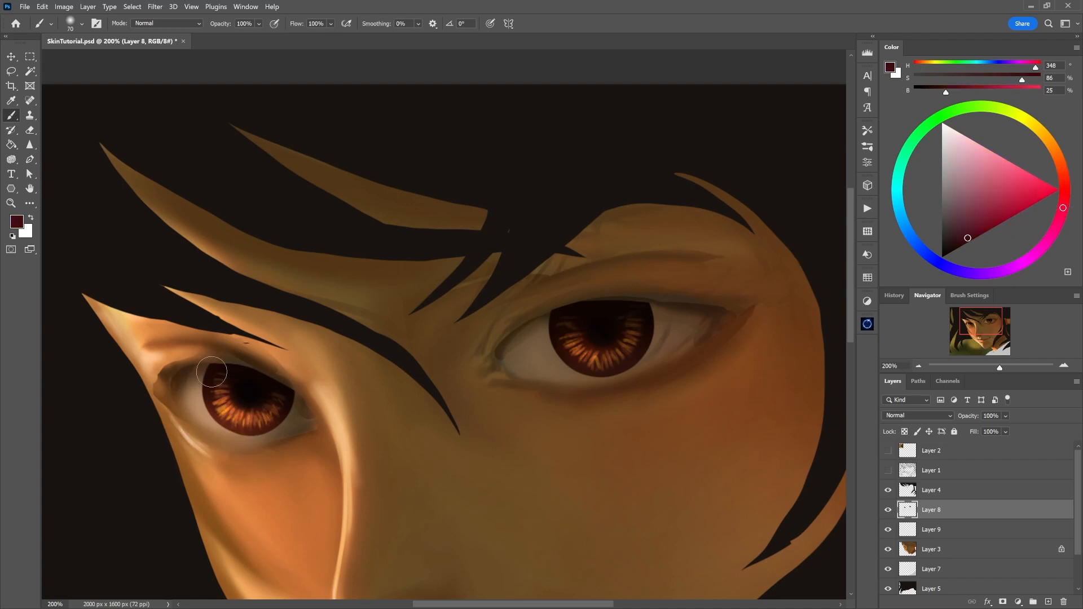
key(bracketleft)
key(bracketleft)
key(bracketleft)
key(bracketleft)
key(bracketleft)
key(bracketleft)
key(bracketleft)
key(bracketleft)
key(bracketleft)
key(bracketleft)
key(bracketleft)
key(bracketleft)
mouse_move(214, 420)
mouse_down()
mouse_move(253, 434)
mouse_move(239, 433)
mouse_move(272, 429)
mouse_up()
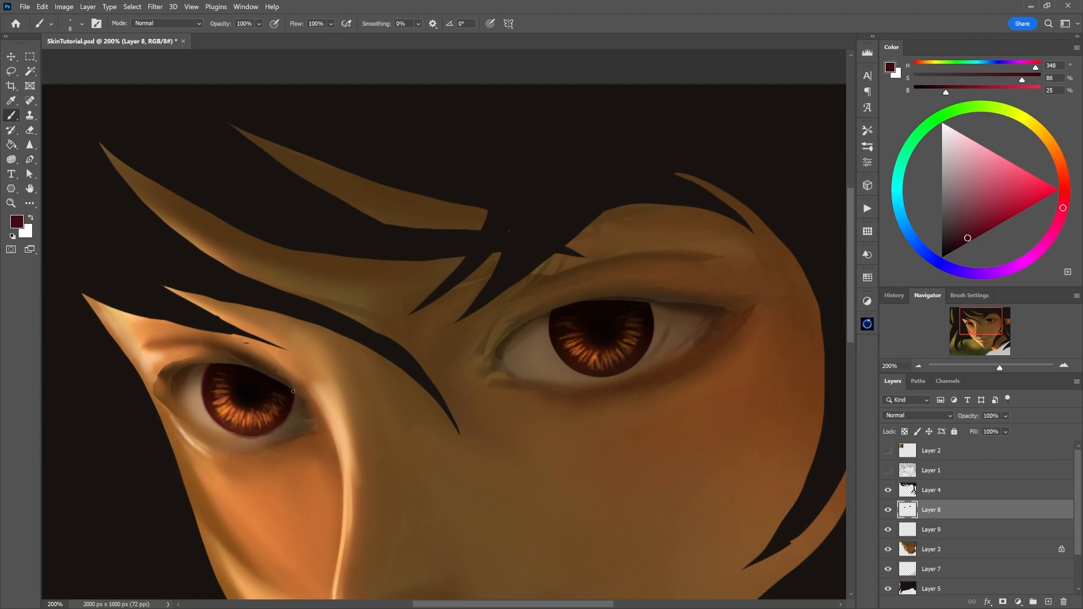
Refine the rims of both irises with sampled dark reds and a near-black crimson of H 343, S 91, B 9.
alt+click(205, 399)
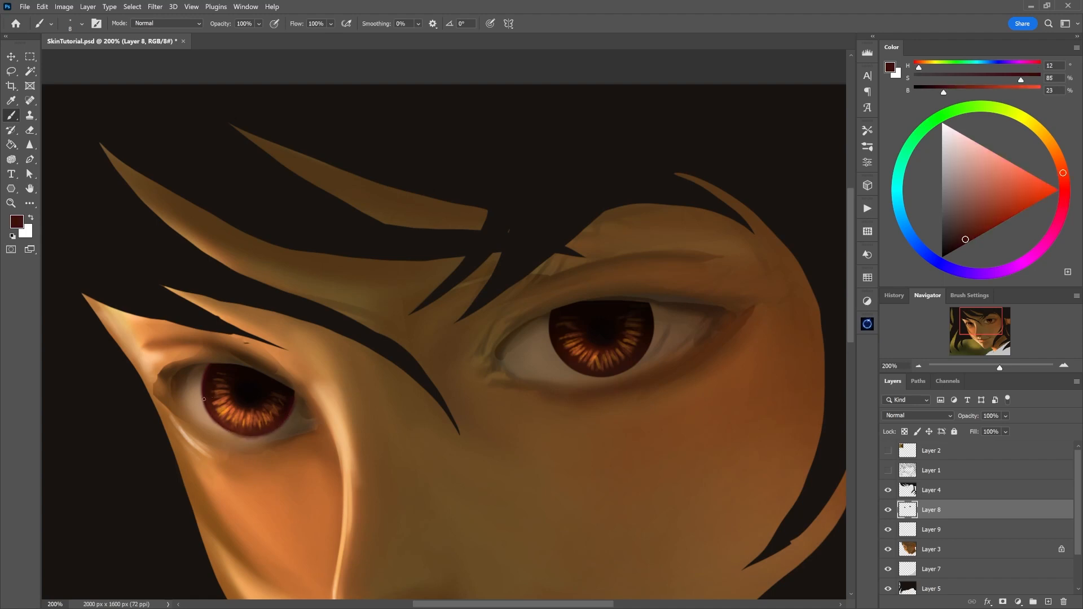
alt+click(551, 330)
alt+click(291, 394)
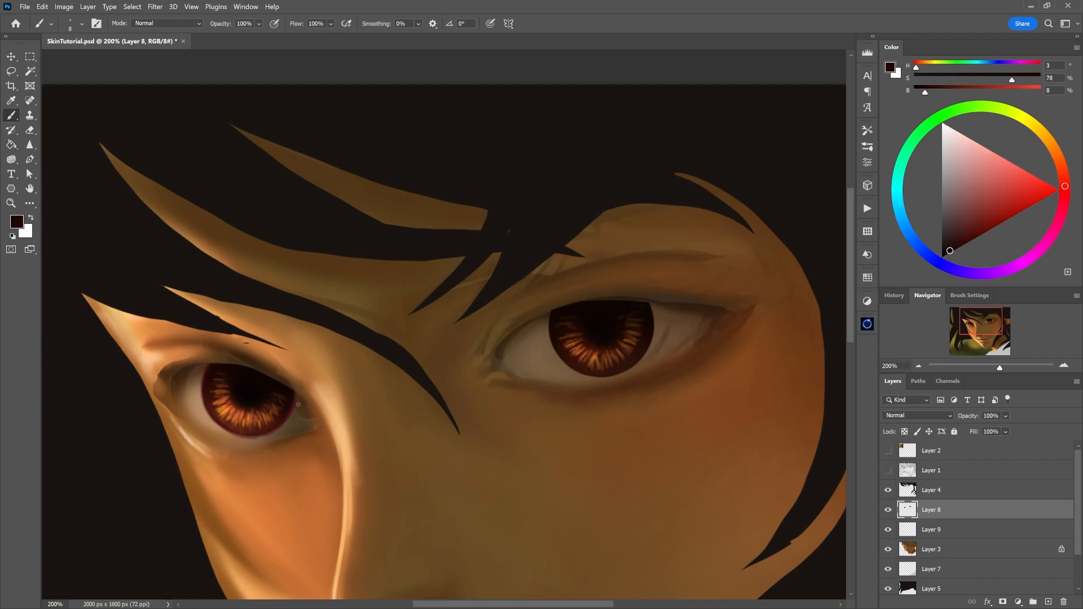
alt+click(553, 326)
drag(1063, 181, 1061, 214)
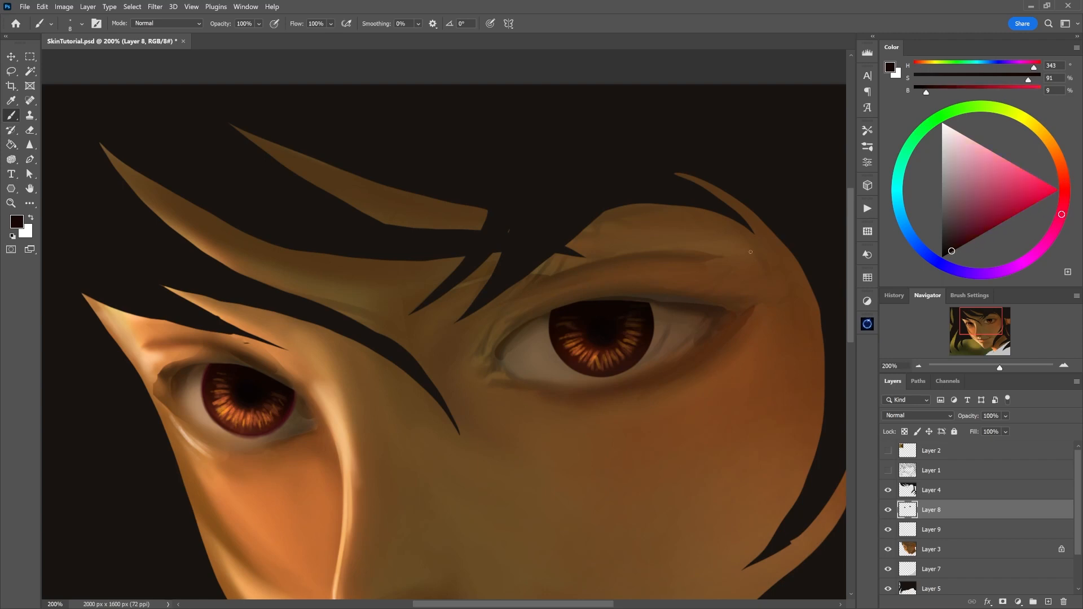
drag(562, 360, 567, 355)
Shade the eye whites beside the irises on Layer 3 with sampled brown and a 35 px brush, and reselect Layer 8.
ctrl+click(673, 332)
alt+click(670, 332)
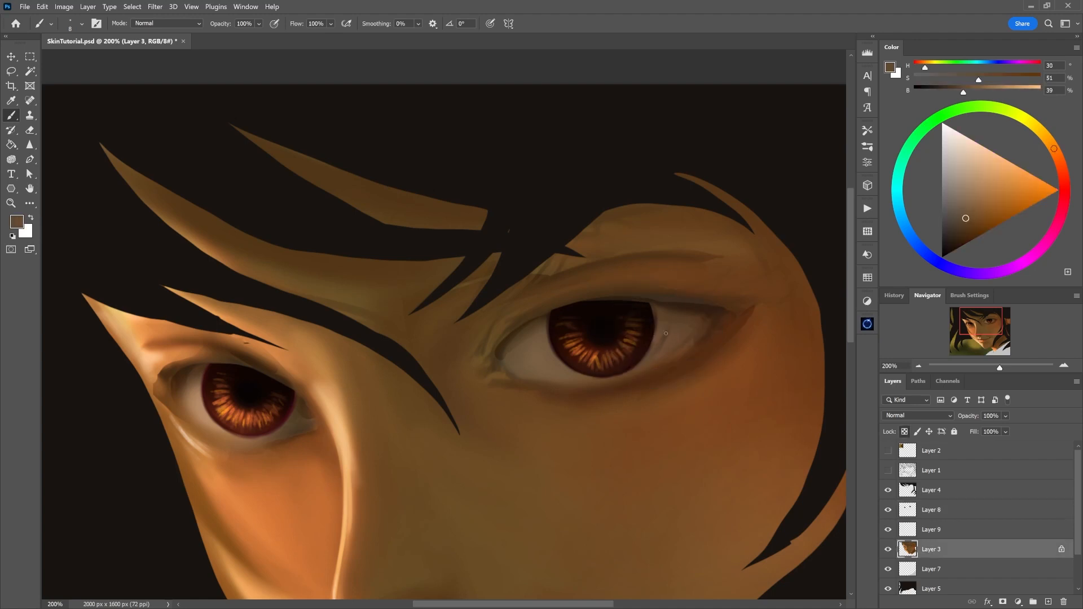
key(bracketright)
key(bracketright)
key(bracketright)
key(bracketright)
key(bracketright)
key(bracketright)
key(bracketright)
drag(336, 445, 386, 445)
scroll(511, 406, down, 3)
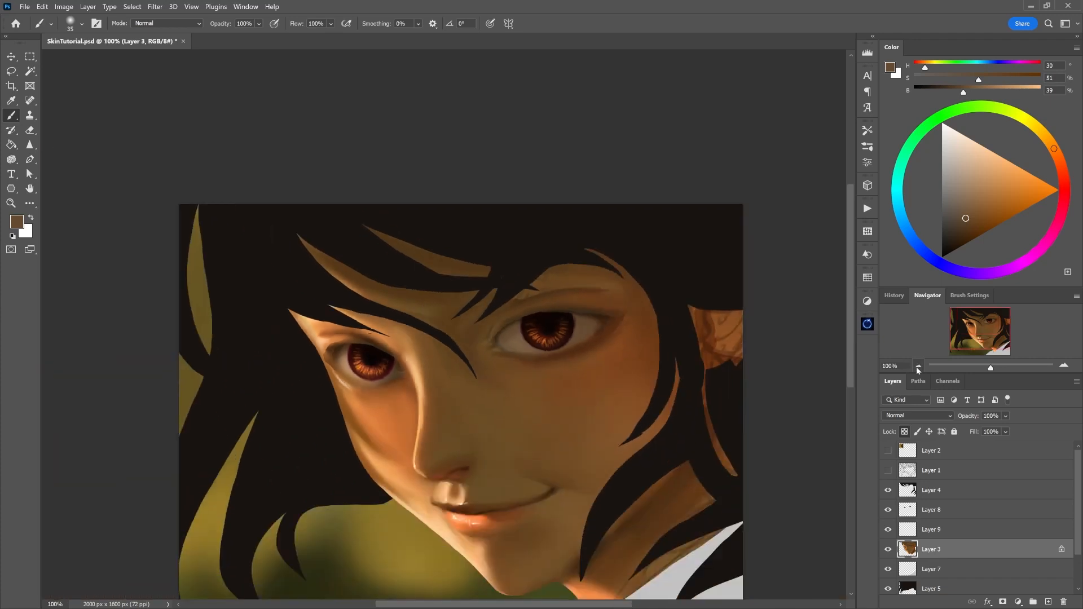
ctrl+click(398, 397)
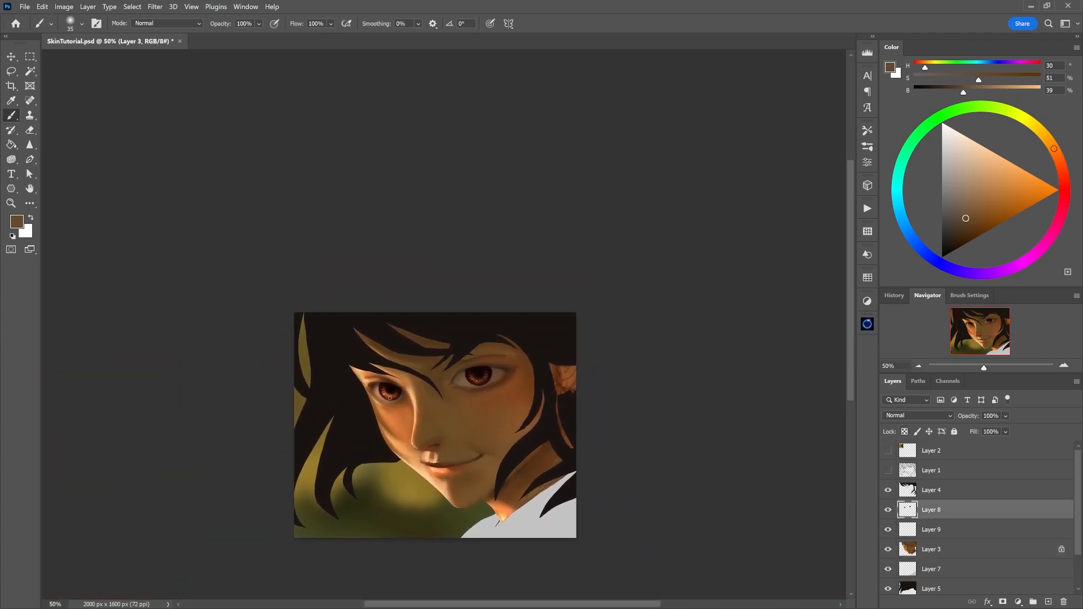
key(ctrl+e)
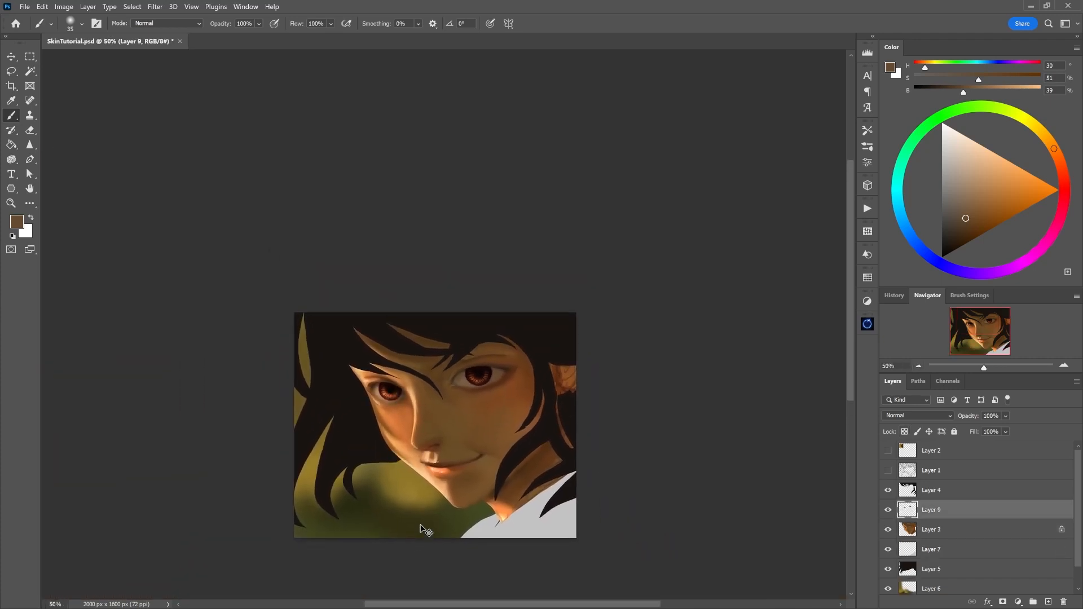
click(888, 510)
click(888, 509)
drag(904, 509, 898, 517)
key(ctrl+z)
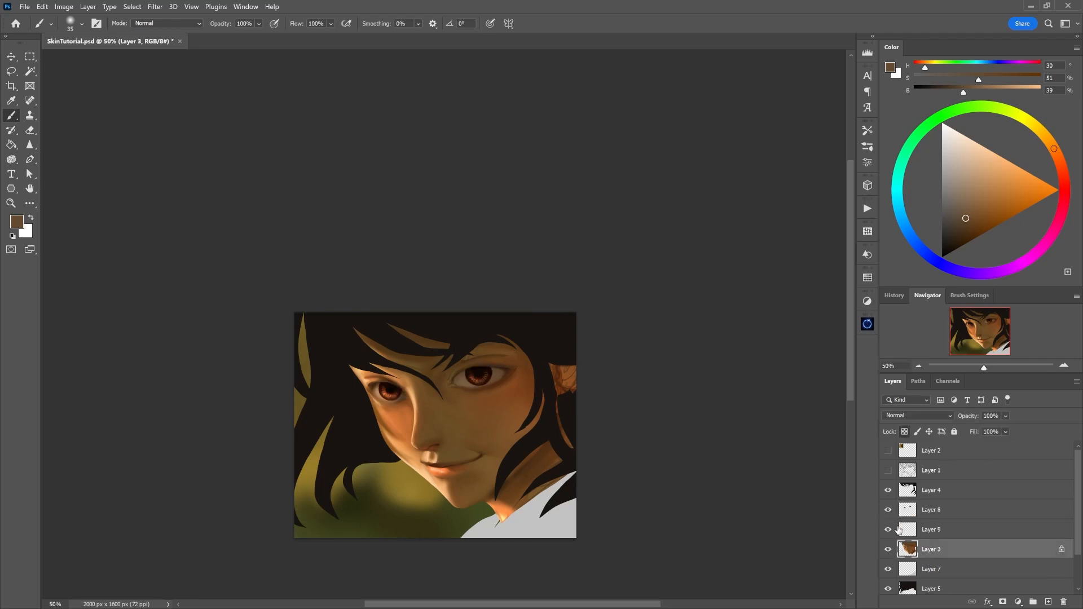
Merge the eye layers, Layer 8 and Layer 9, down into Layer 3.
click(932, 532)
click(929, 512)
click(889, 510)
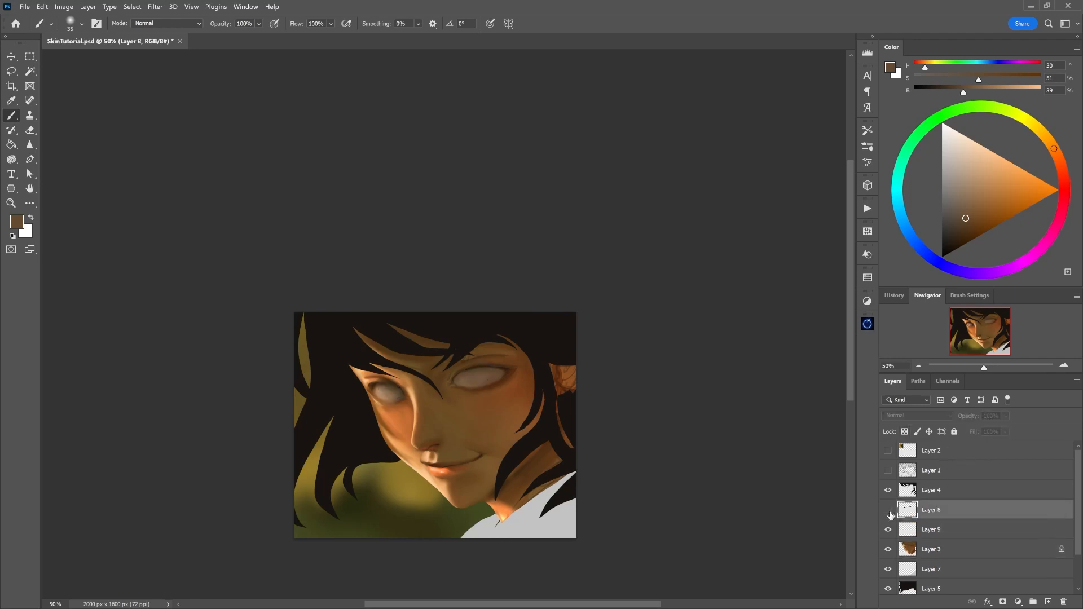
click(888, 511)
shift+click(932, 533)
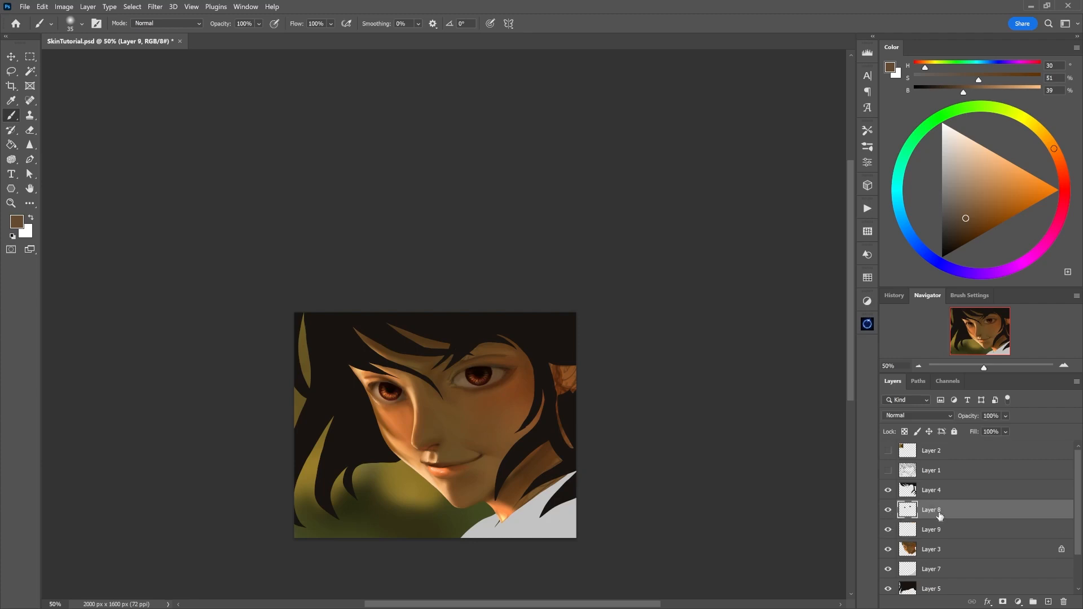
key(ctrl+e)
key(ctrl+e)
Add a new layer above Layer 3 and set its blend mode to Overlay.
click(1063, 366)
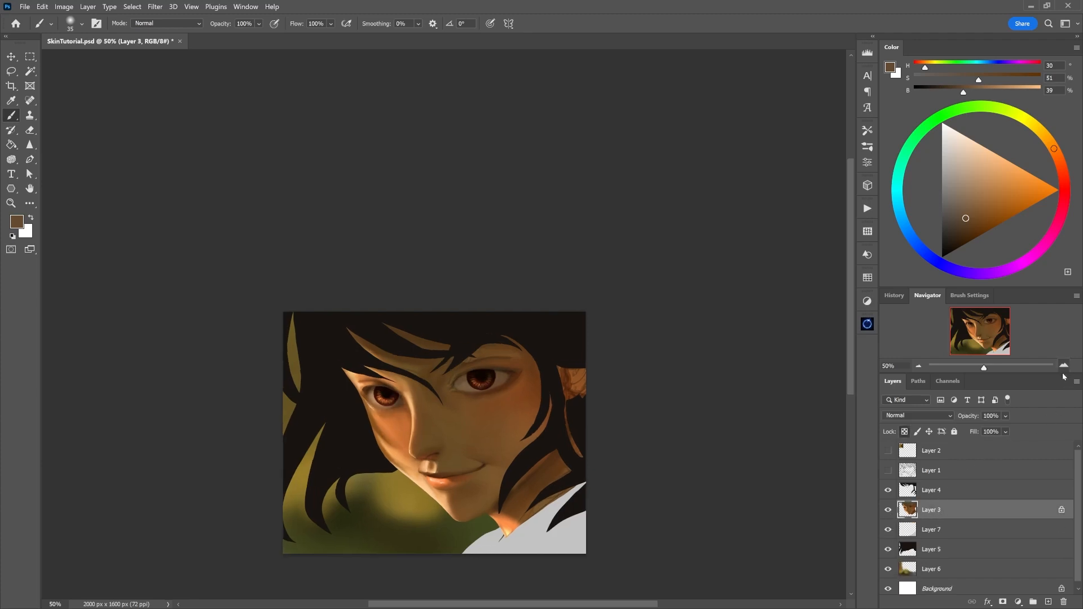
click(1063, 367)
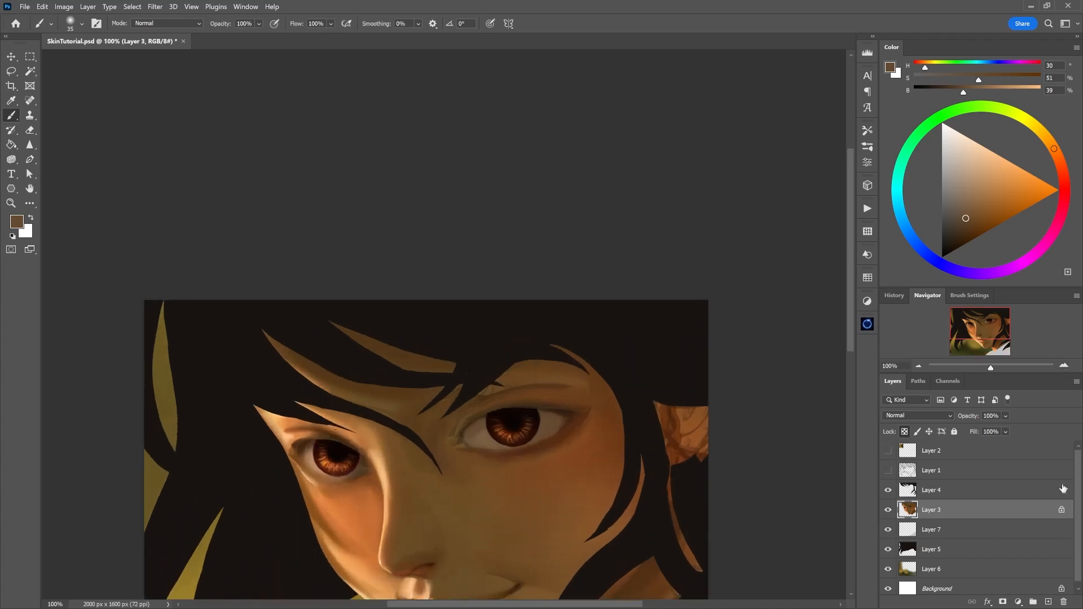
click(1048, 602)
click(918, 415)
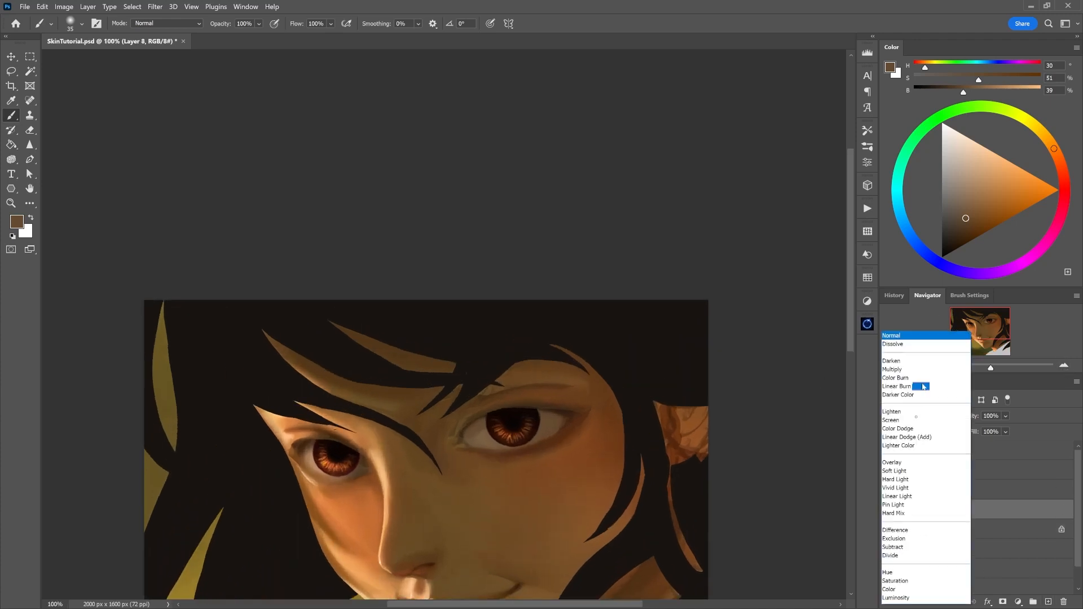
click(902, 459)
Tint the white of the left eye along its lower edge with soft red of H 359, S 60, B 75.
drag(433, 541, 425, 420)
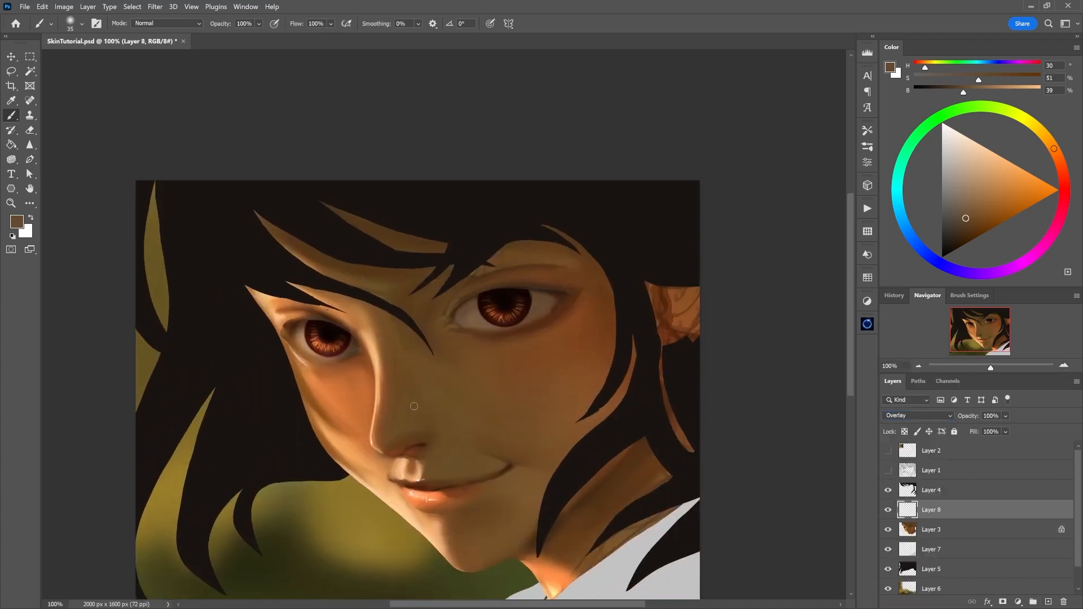
click(986, 201)
click(1068, 193)
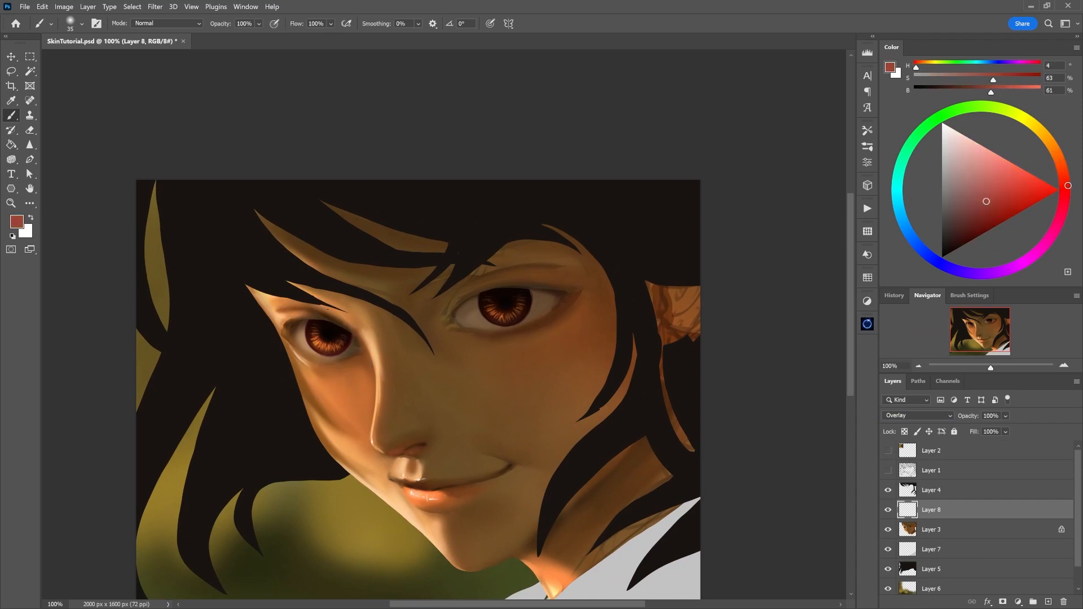
click(993, 186)
key(bracketright)
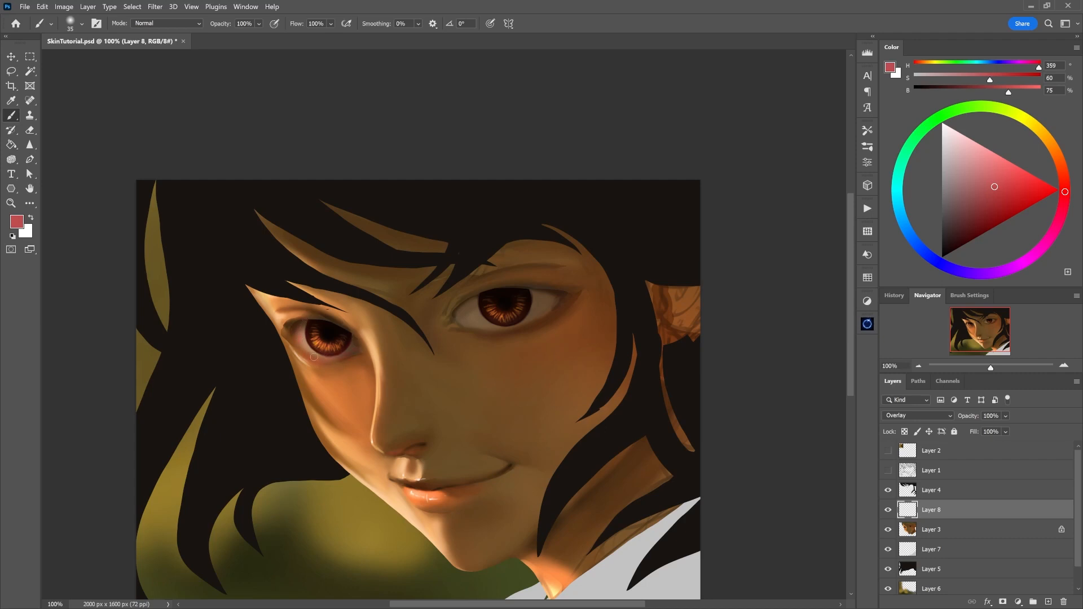
Tint the right eye's corners and lower edge with a 50 px brush in red of H 359, S 73, B 69.
drag(505, 366, 447, 438)
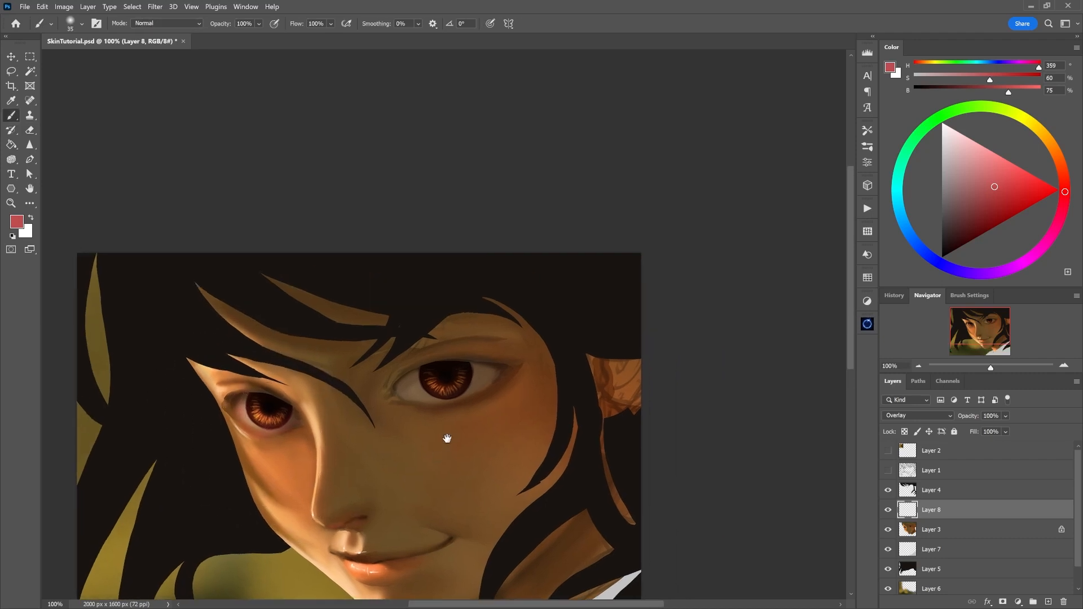
drag(993, 199, 1001, 199)
key(bracketright)
key(bracketright)
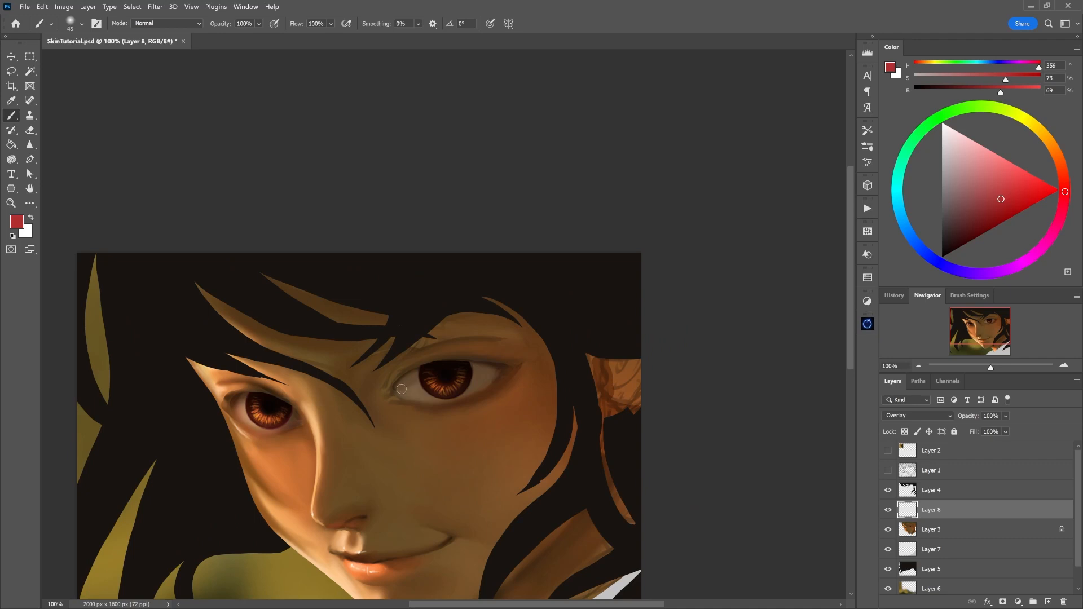
key(bracketright)
mouse_move(401, 386)
mouse_down()
mouse_move(485, 395)
mouse_move(438, 400)
mouse_move(501, 367)
mouse_up()
key(e)
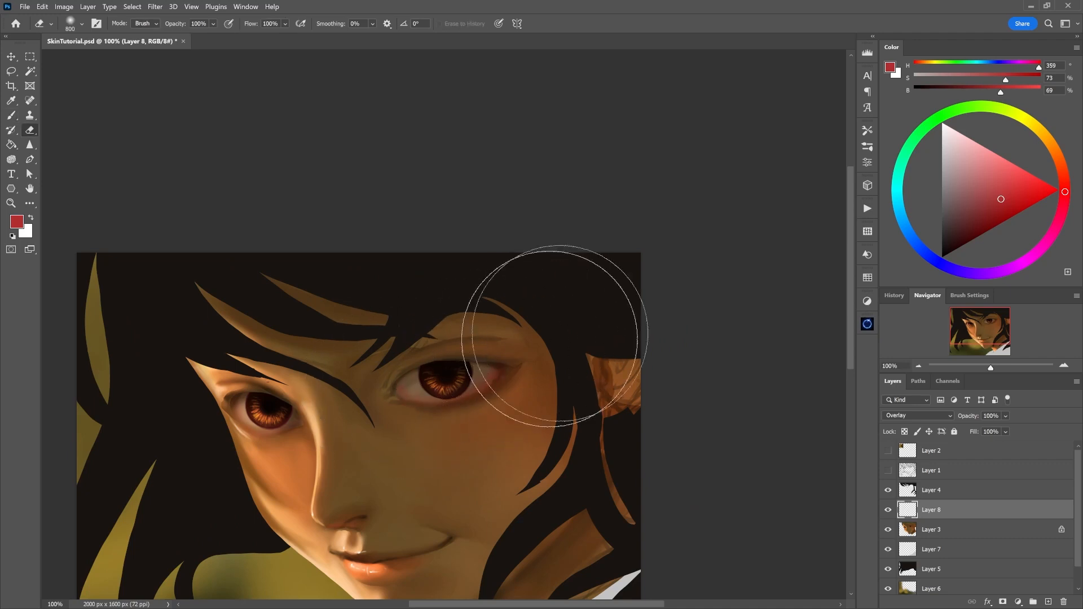
Build up dark red of H 0, S 80, B 48 around the right eye's edges, softening it with the 800 px eraser.
key(b)
click(986, 218)
drag(997, 66, 915, 68)
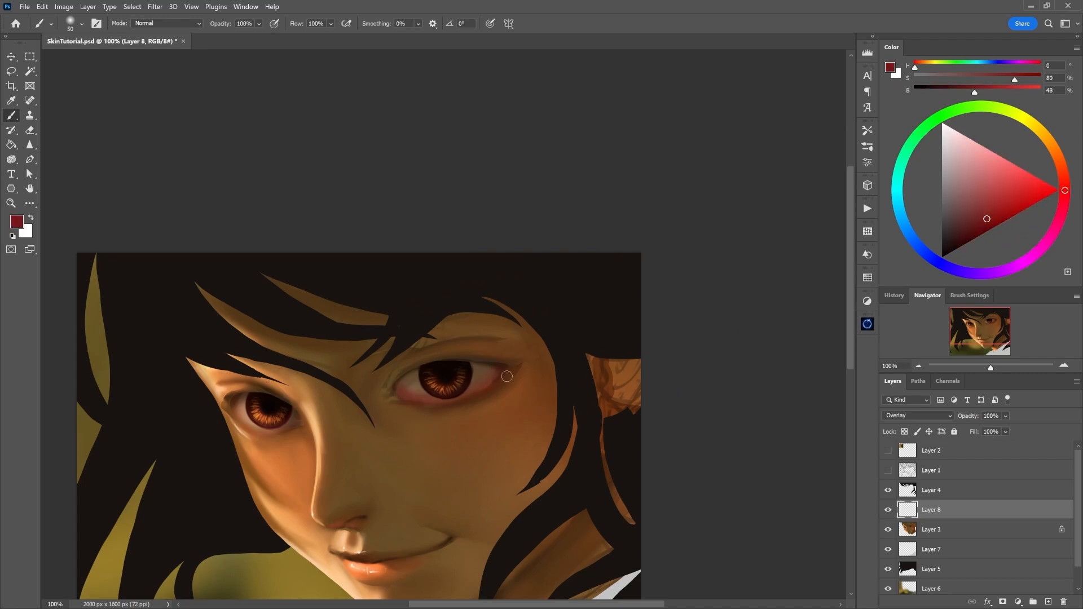
key(e)
mouse_move(438, 387)
mouse_down()
mouse_move(410, 380)
mouse_move(497, 364)
mouse_move(411, 368)
mouse_up()
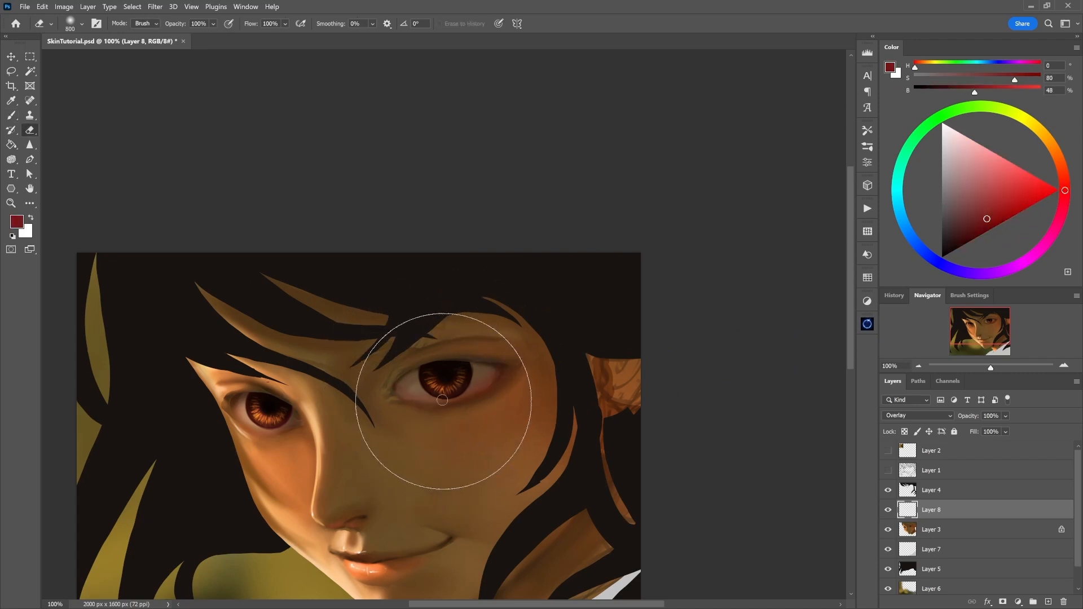
key(b)
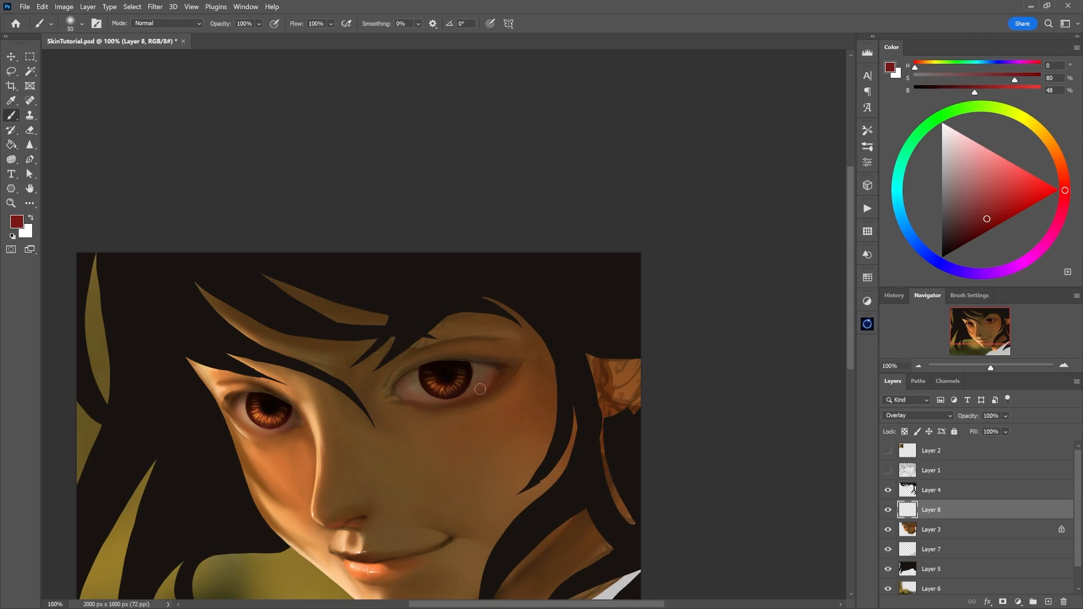
key(e)
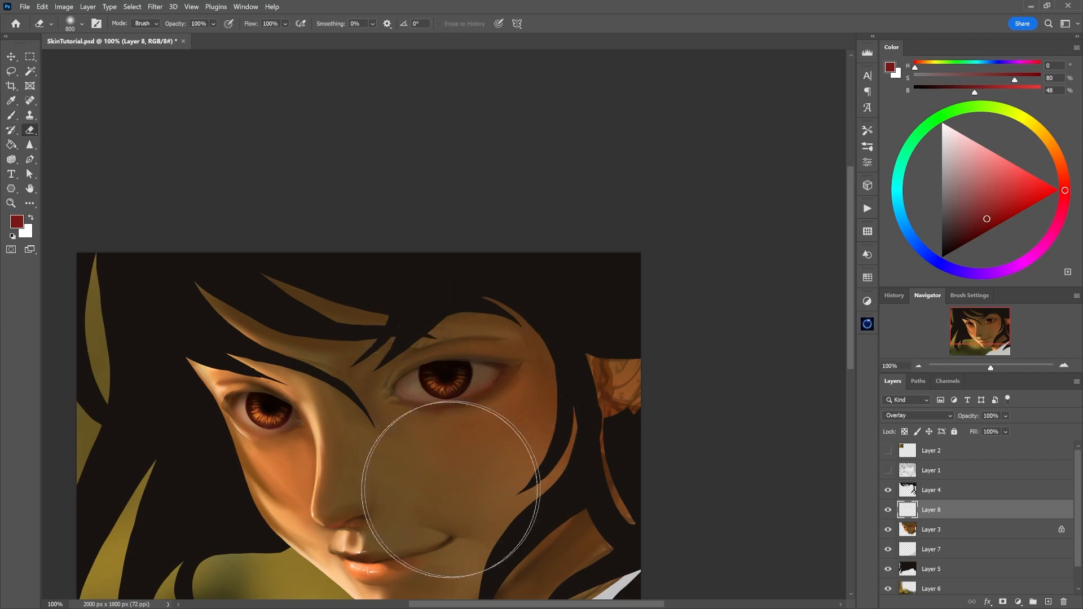
key(b)
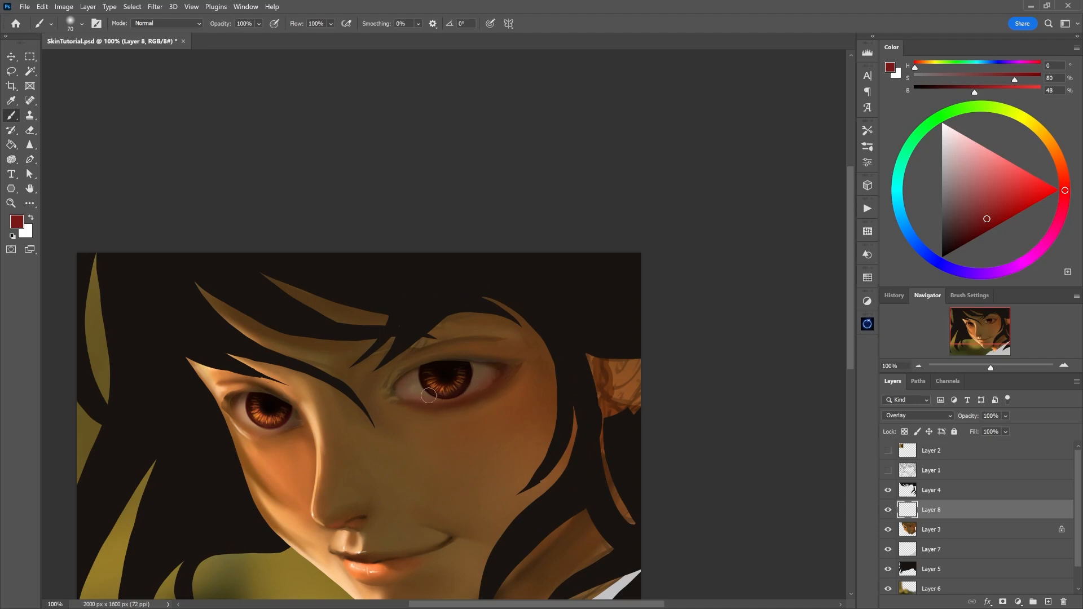
key(e)
mouse_move(537, 367)
mouse_down()
mouse_move(563, 357)
mouse_move(555, 364)
mouse_up()
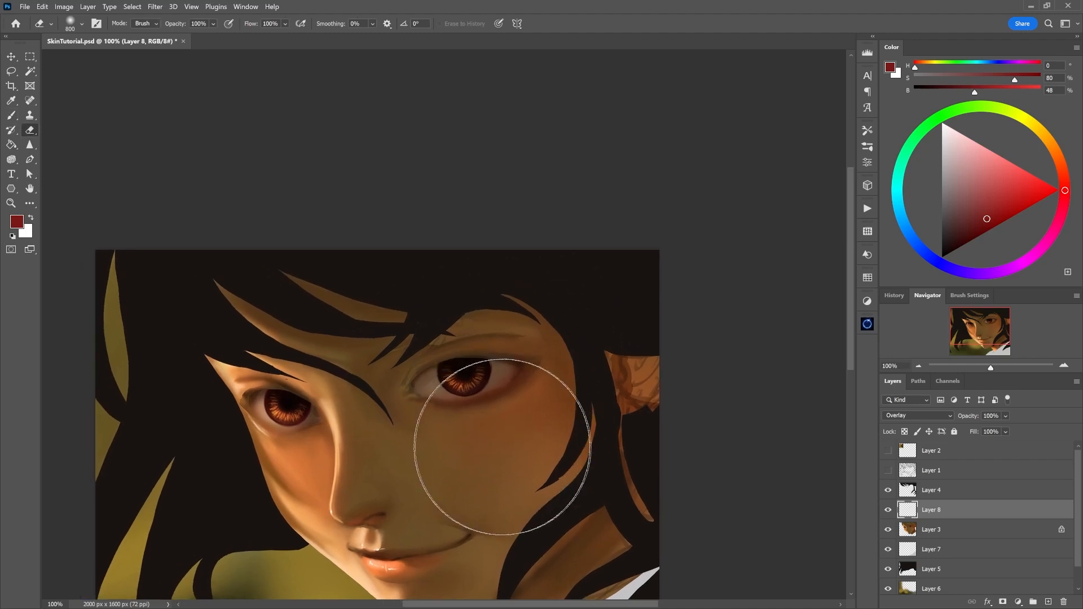
Merge the Overlay tint layer down into Layer 3 and flip the canvas horizontally.
key(ctrl+e)
key(ctrl+h)
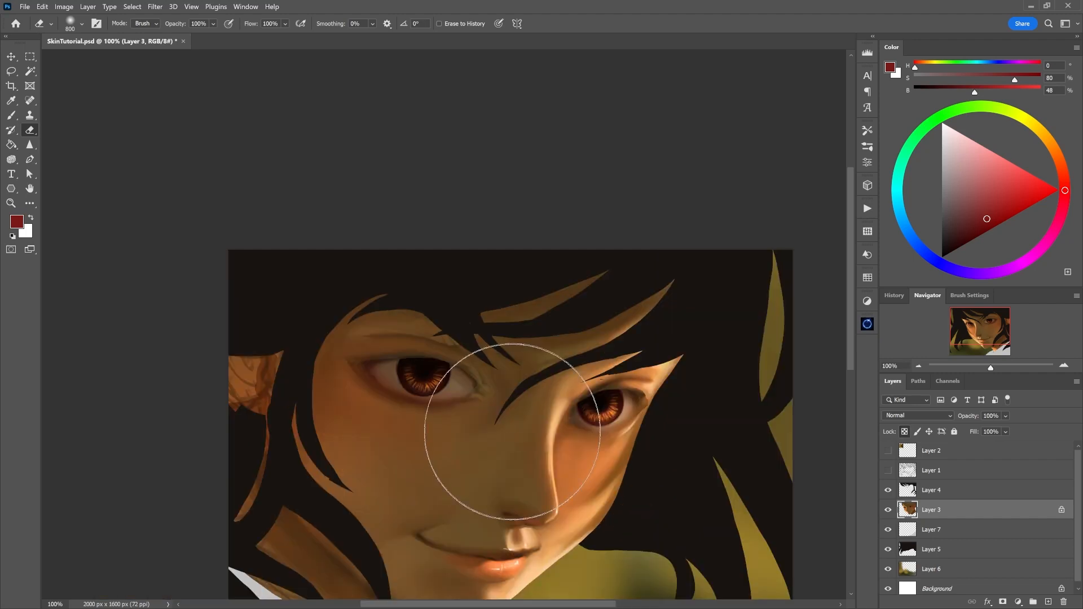
scroll(685, 361, right, 3)
key(ctrl+minus)
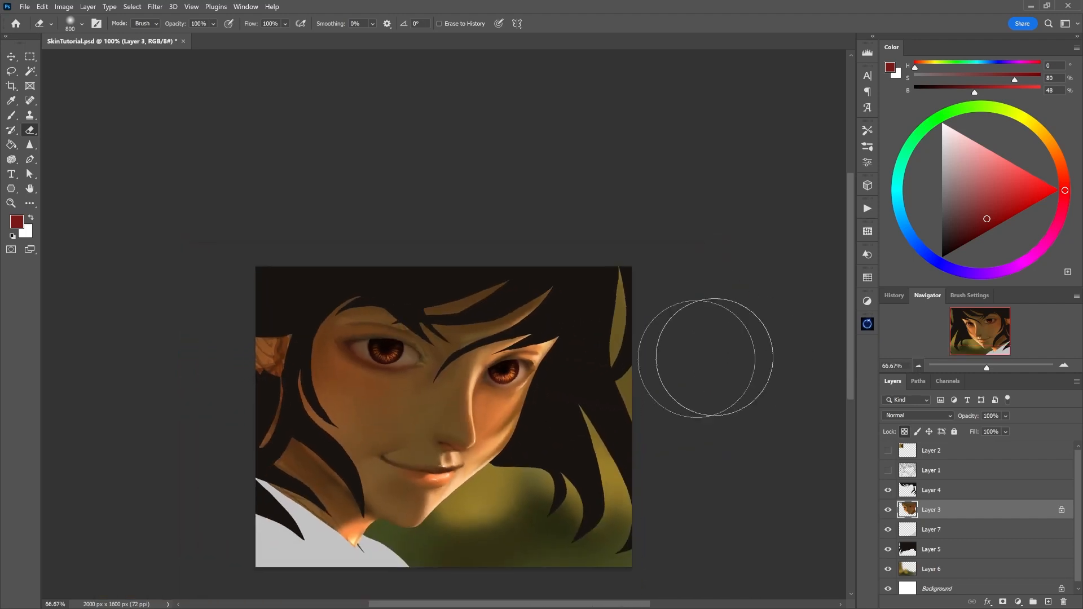
Check the sketch on Layer 1, then paint the larger eye's outer corner with a 15 px brush in reddish brown of H 7, S 62, B 51.
click(888, 470)
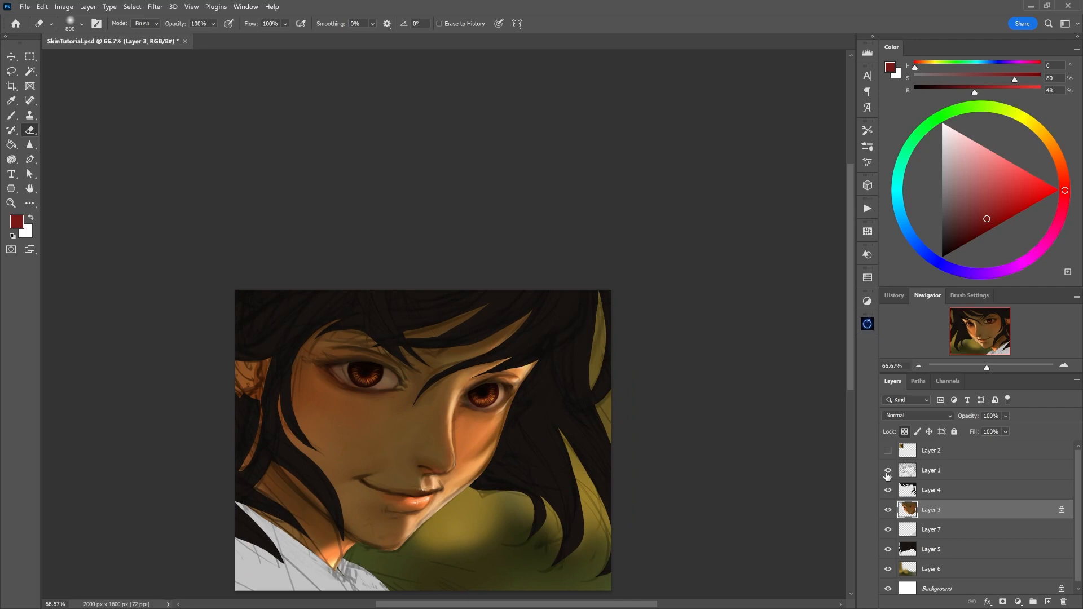
click(887, 470)
key(b)
alt+click(344, 374)
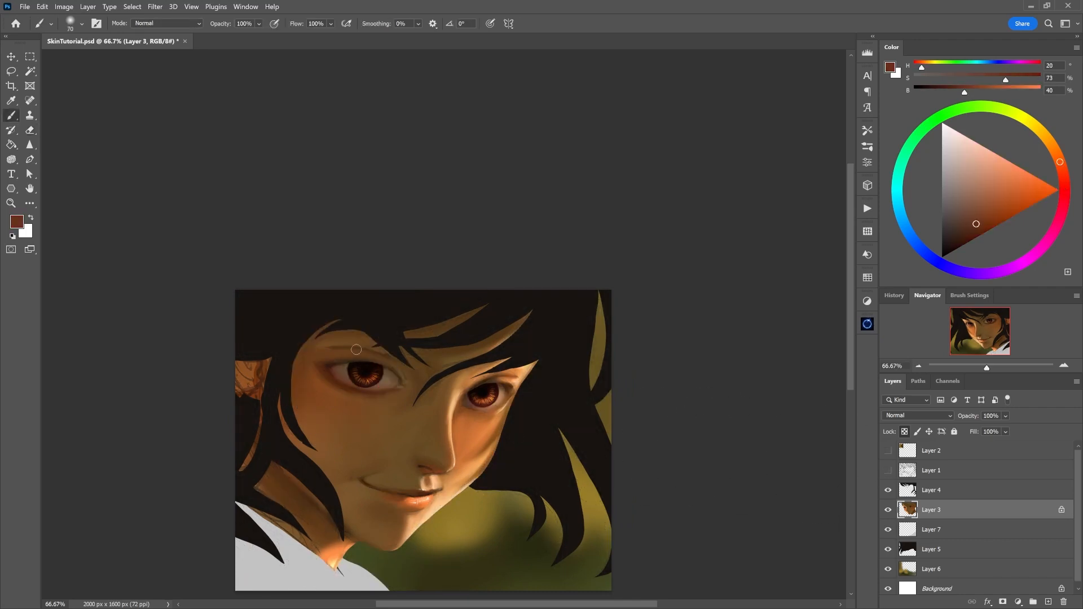
alt+click(341, 375)
drag(1058, 163, 1064, 179)
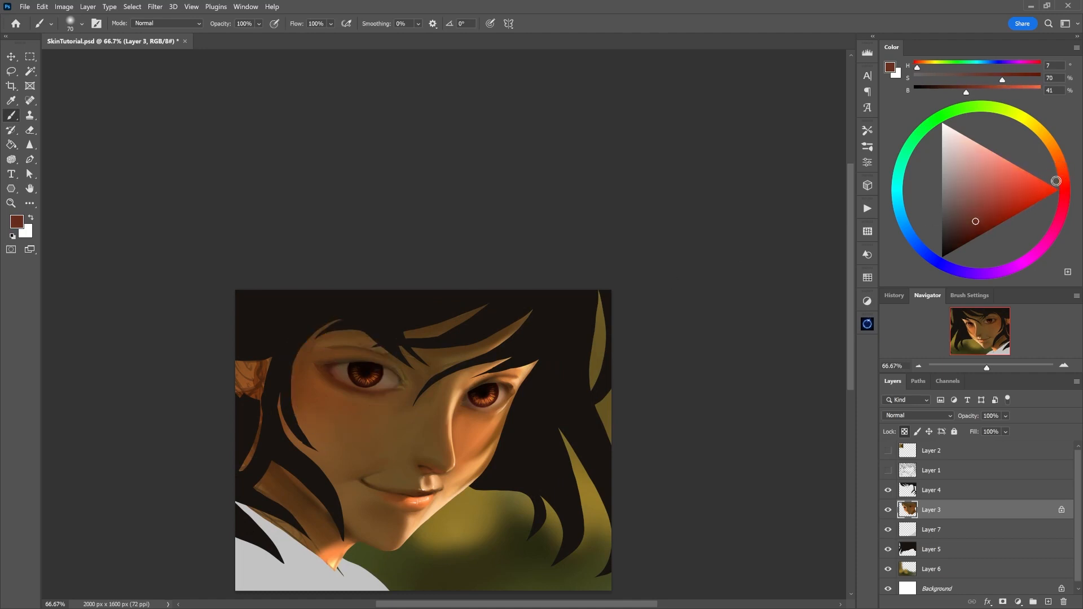
click(978, 210)
key(bracketleft)
key(bracketleft)
key(bracketleft)
key(bracketleft)
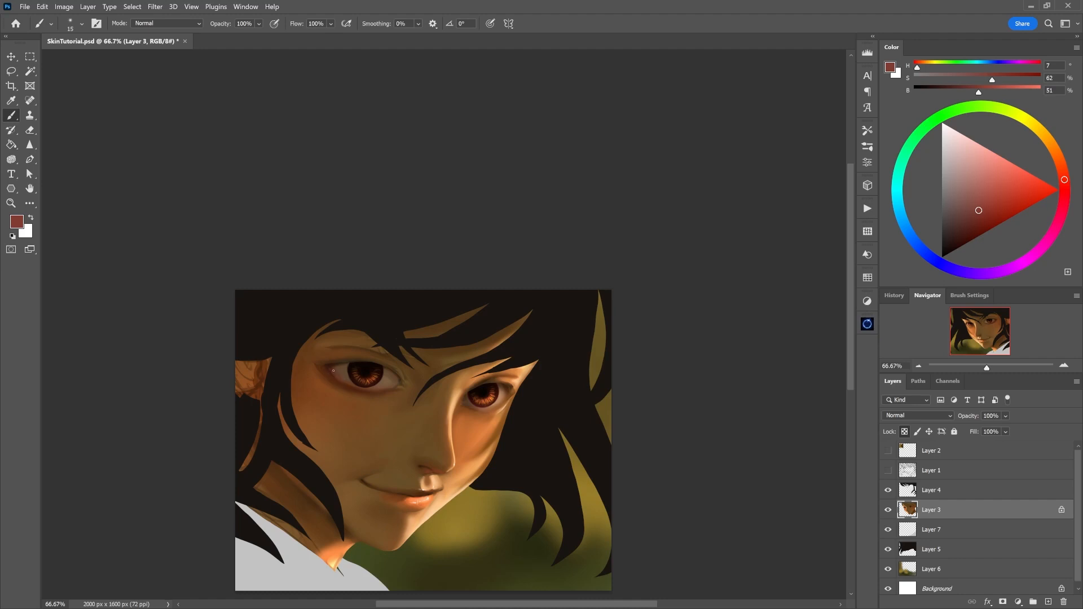
Refine the larger eye's lower lid against the Layer 1 sketch, hide the sketch, and sample the dark brown beneath the eye's inner corner.
click(887, 470)
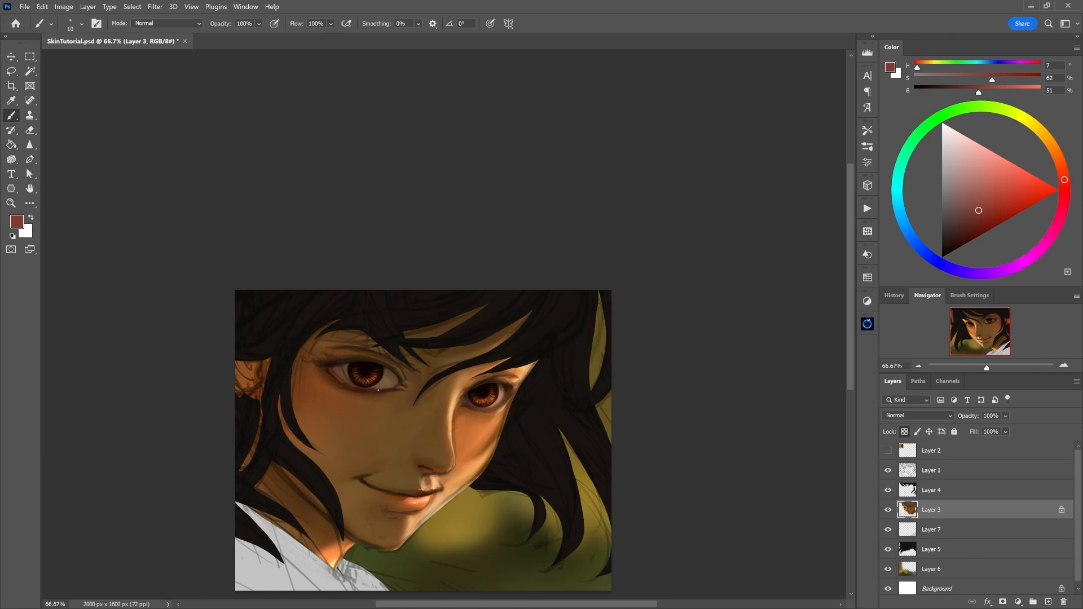
key(bracketright)
click(887, 470)
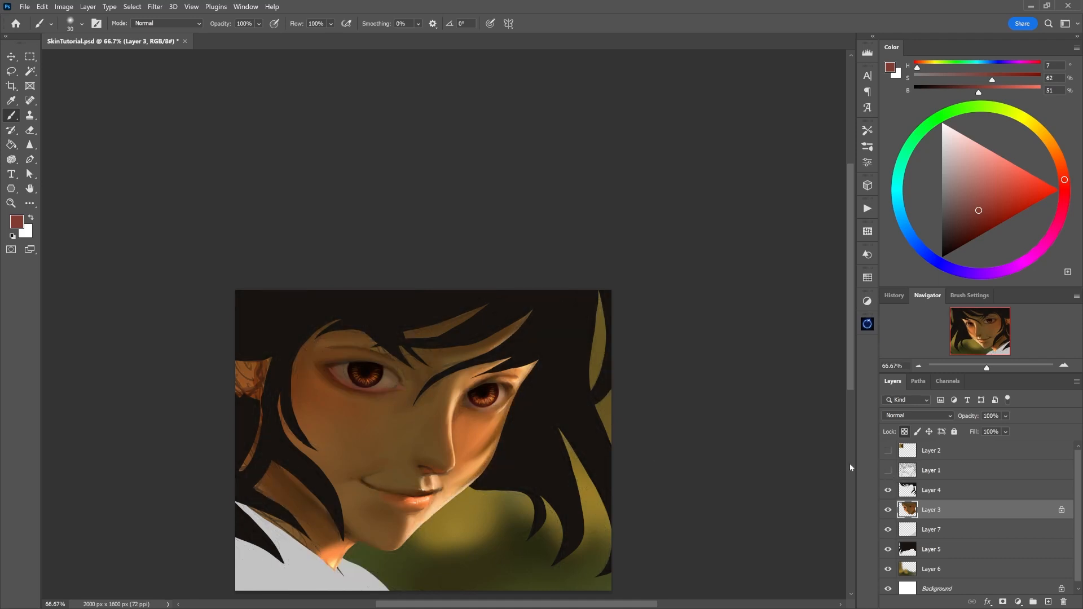
alt+click(398, 392)
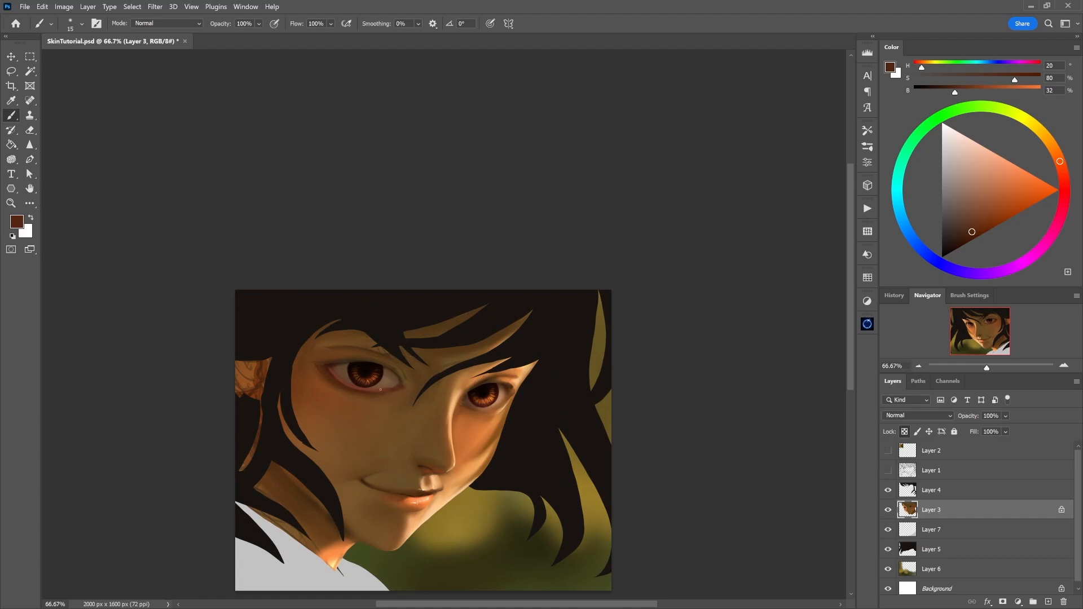
Blend the larger eye's outer corner and lower rim using sampled browns and a muted reddish brown of S 40, B 43 at 15 px.
alt+click(337, 364)
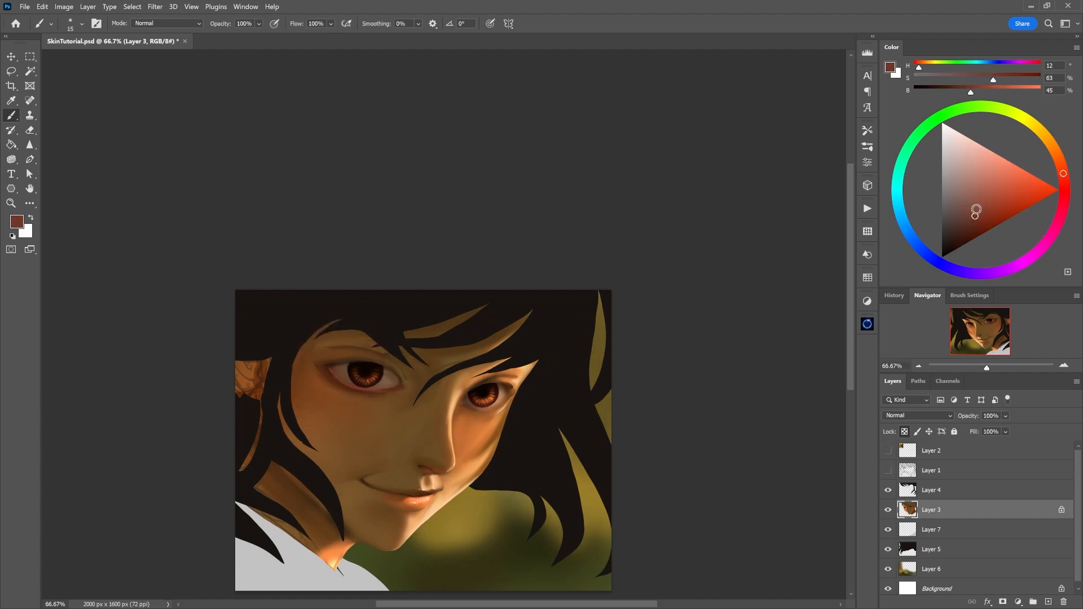
click(964, 210)
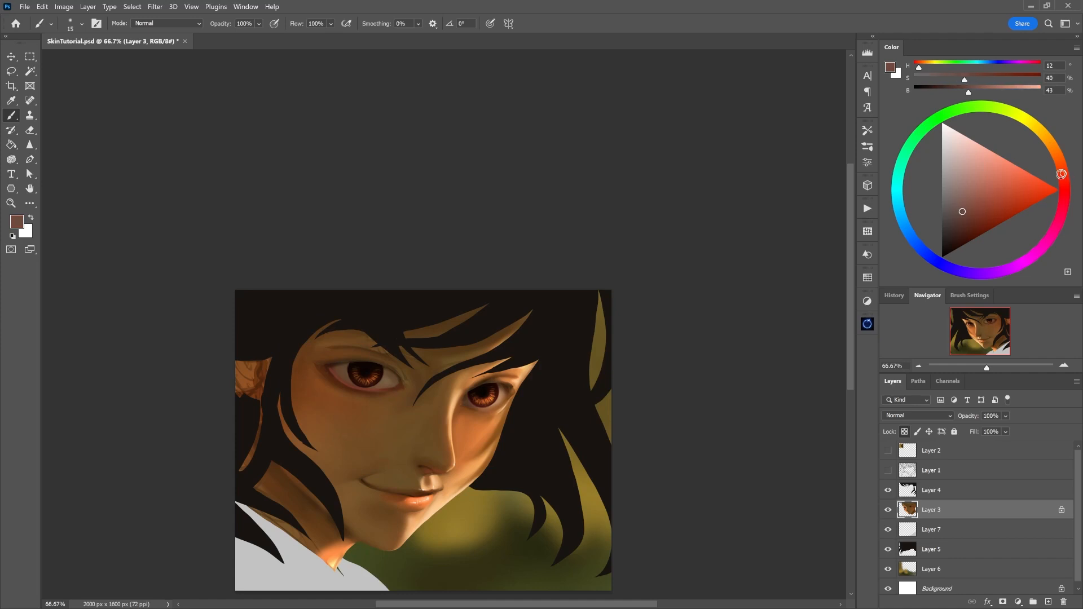
click(1059, 166)
alt+click(329, 367)
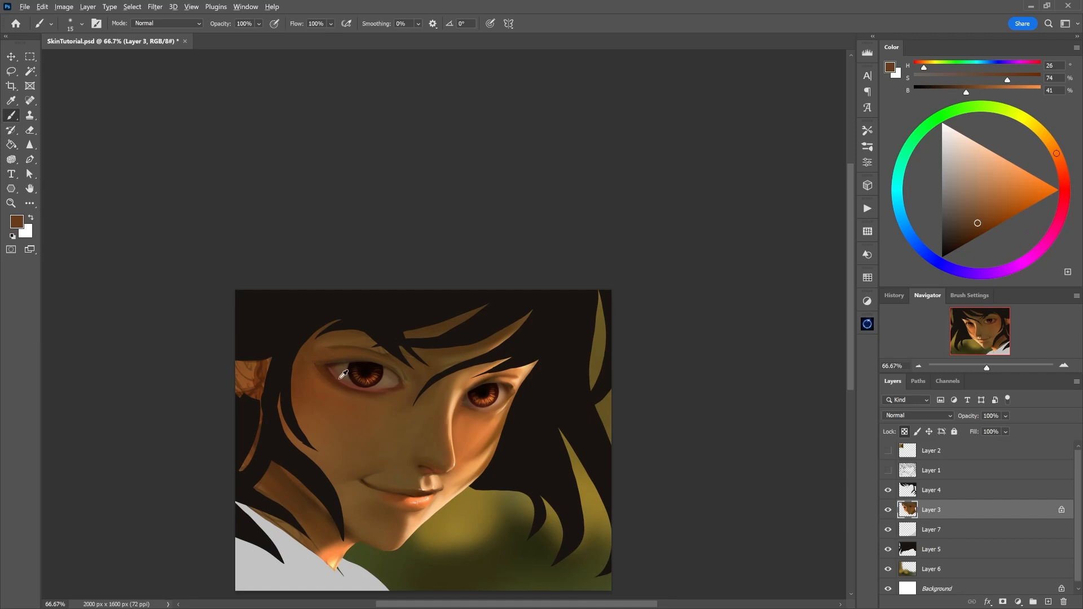
alt+click(338, 377)
alt+click(355, 385)
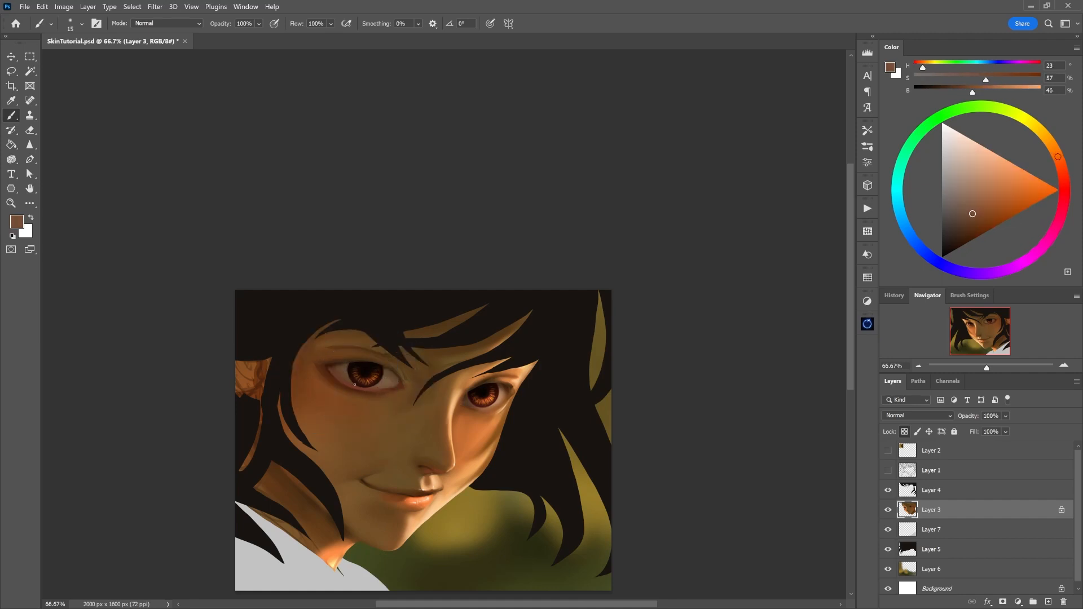
Shade the skin below the larger eye's lower lid with sampled browns, using a soft brush of 40 to 45 px.
alt+click(345, 377)
alt+click(337, 376)
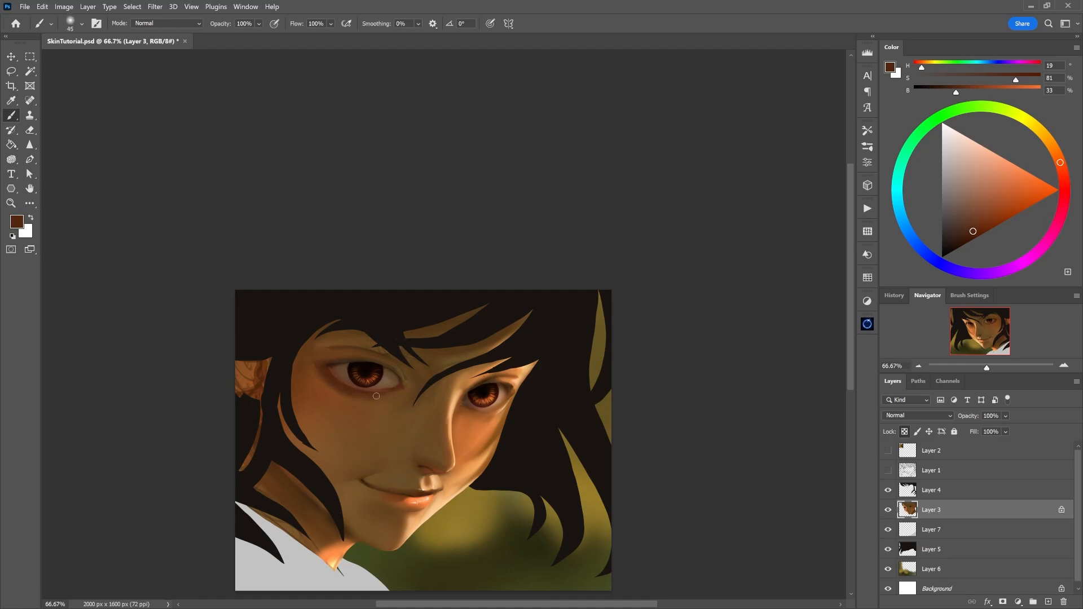
alt+click(325, 384)
alt+click(330, 401)
alt+click(393, 398)
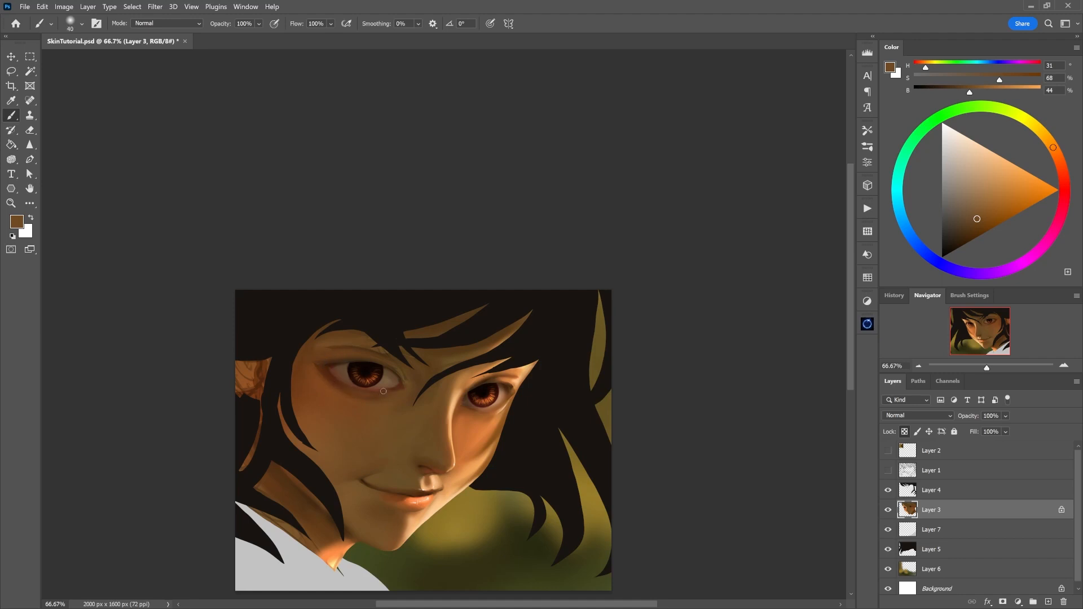
alt+click(373, 395)
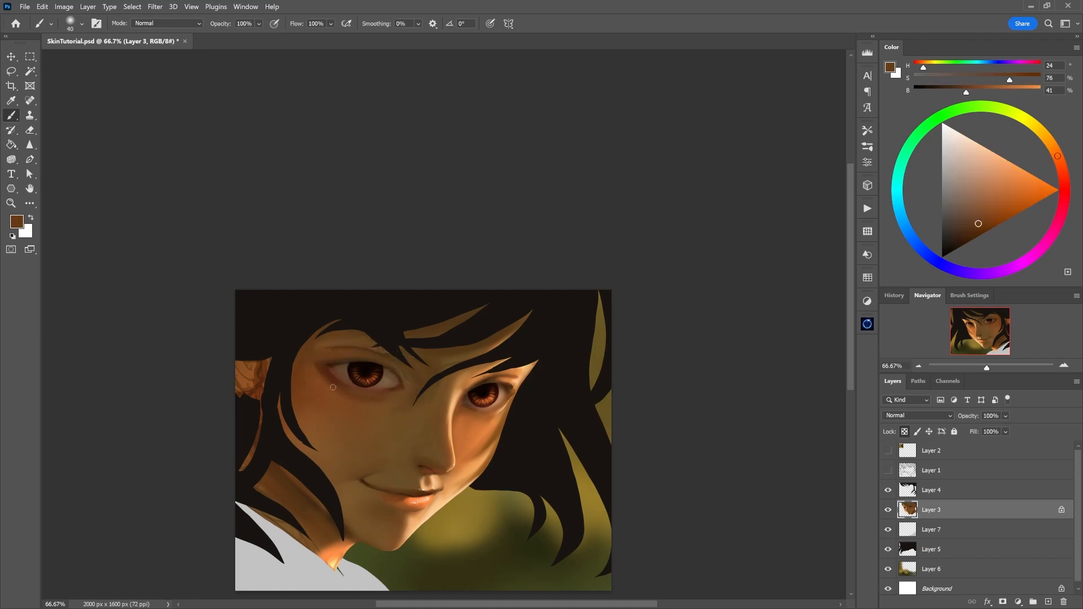
Flip the canvas horizontally and blend the cheek skin below the larger eye with sampled browns at 40 px.
alt+click(381, 401)
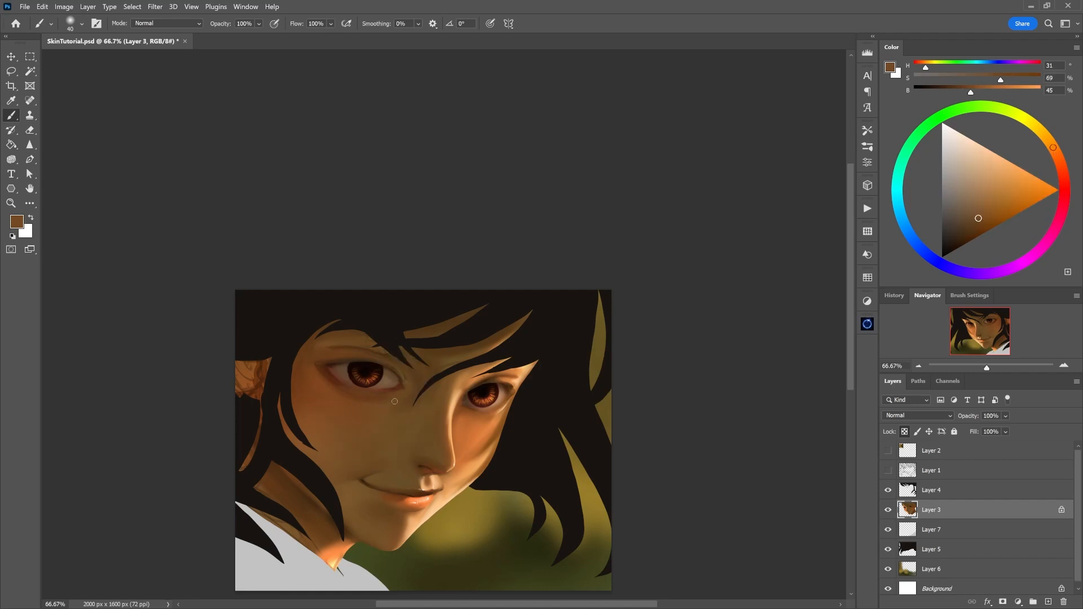
key(ctrl+shift+h)
drag(599, 410, 490, 423)
alt+click(395, 404)
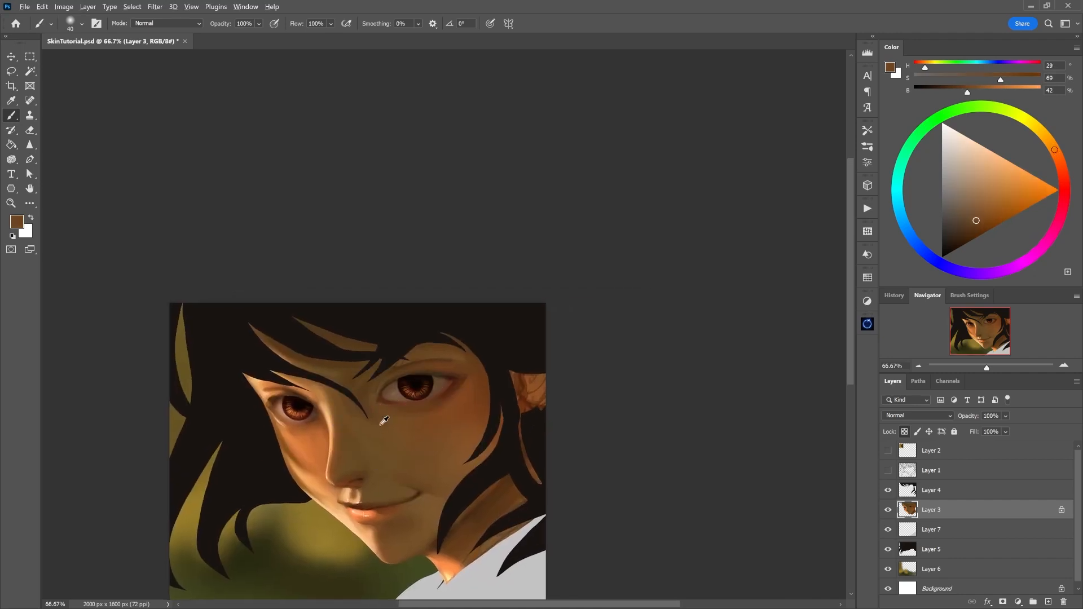
alt+click(380, 445)
drag(377, 449, 366, 453)
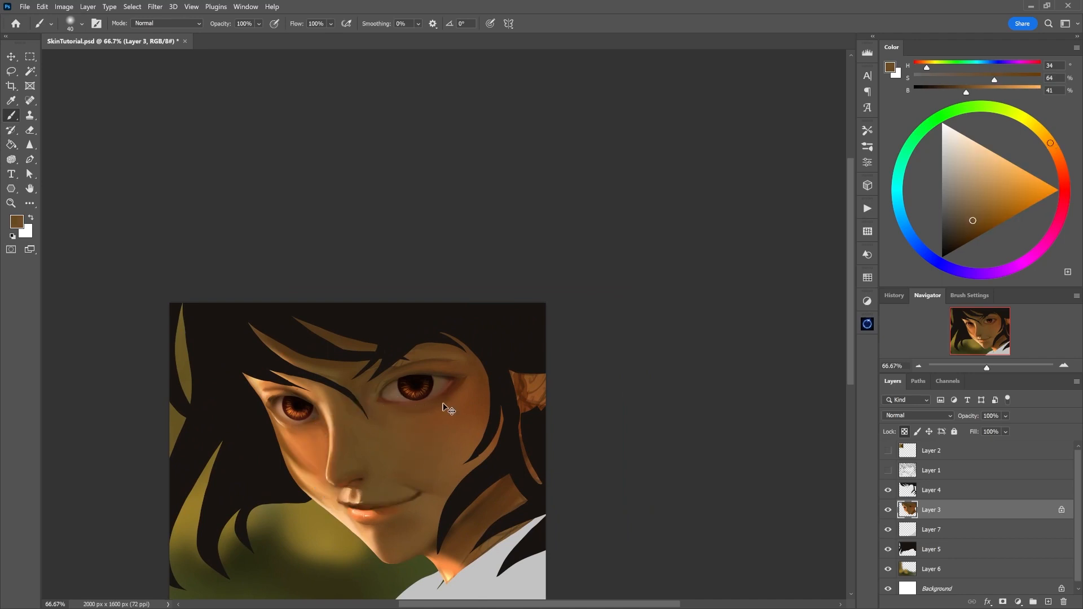
Redden the skin below the larger eye's lower lid with hue 11 tones, including S 43, B 59, and blend with sampled browns.
alt+click(463, 355)
alt+click(411, 403)
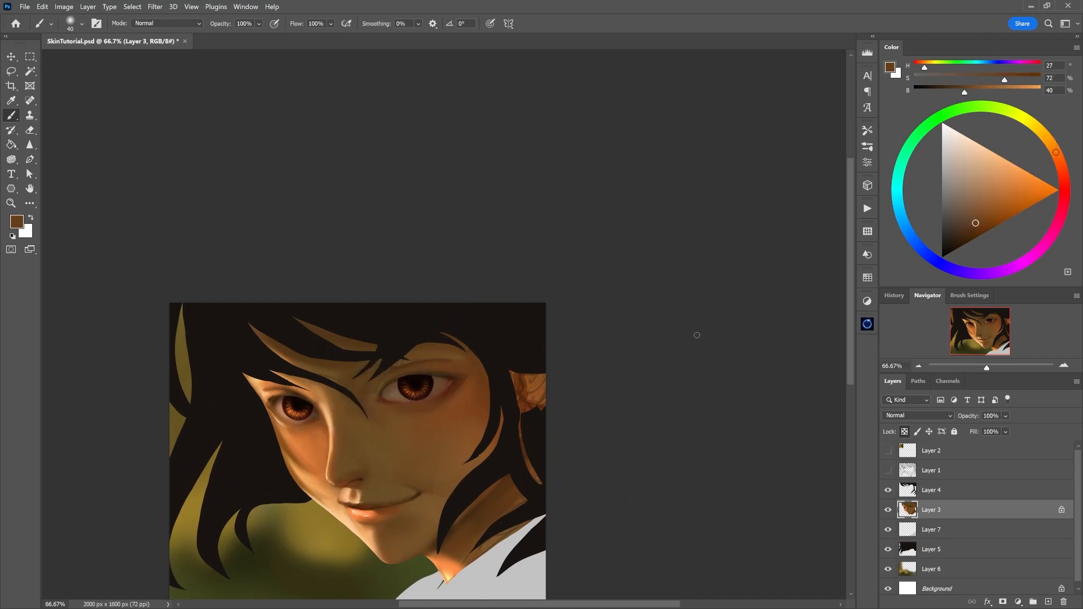
drag(1060, 157, 1064, 175)
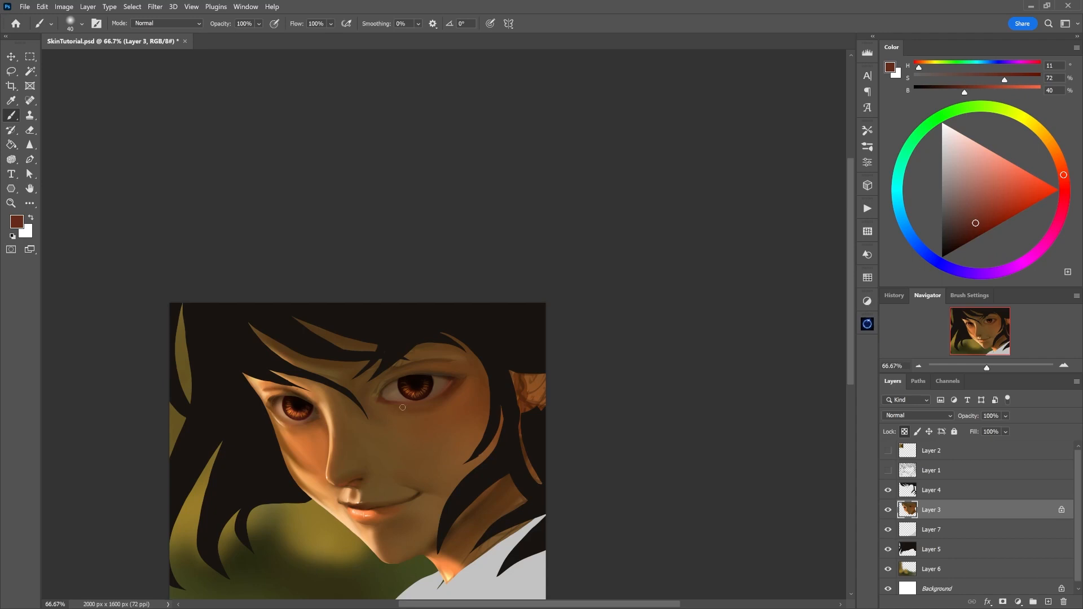
click(971, 196)
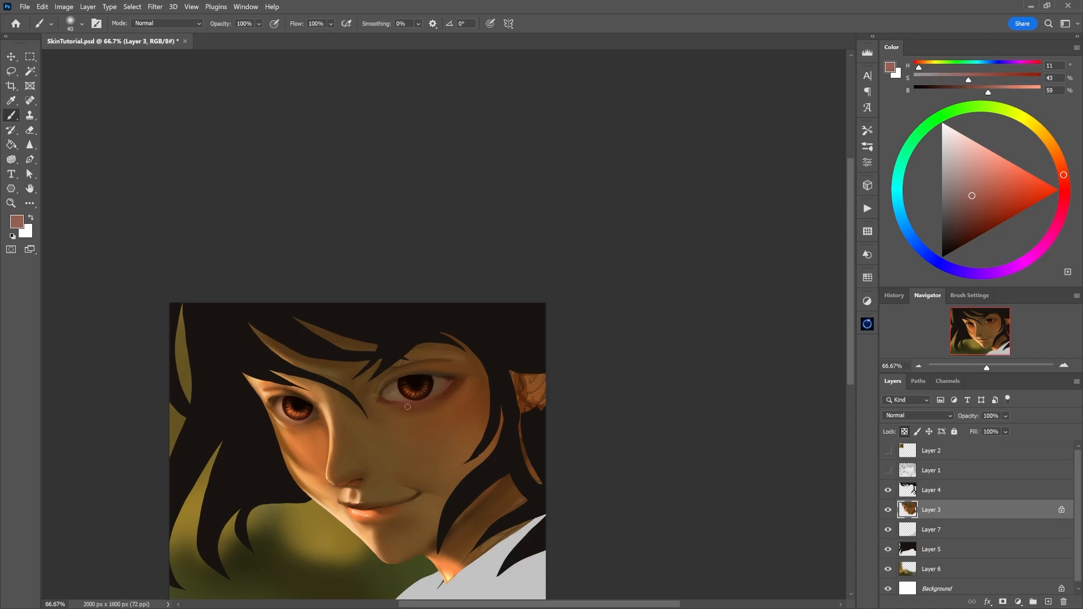
alt+click(438, 401)
alt+click(400, 414)
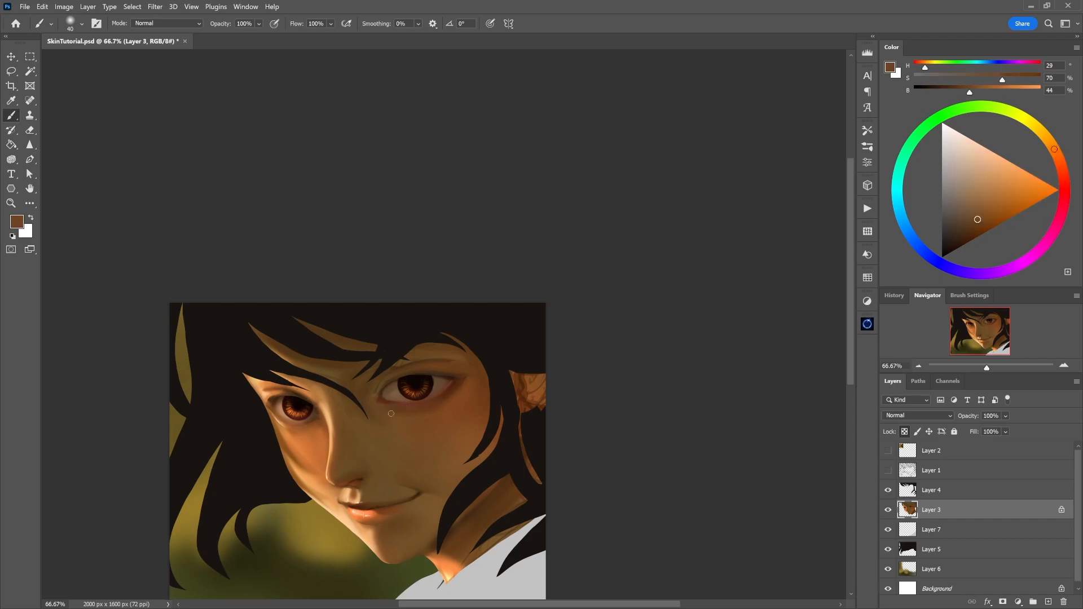
Blend the skin around the larger eye's outer corner with sampled browns, using a soft brush of 40 to 50 px.
key(bracketright)
key(bracketright)
alt+click(454, 384)
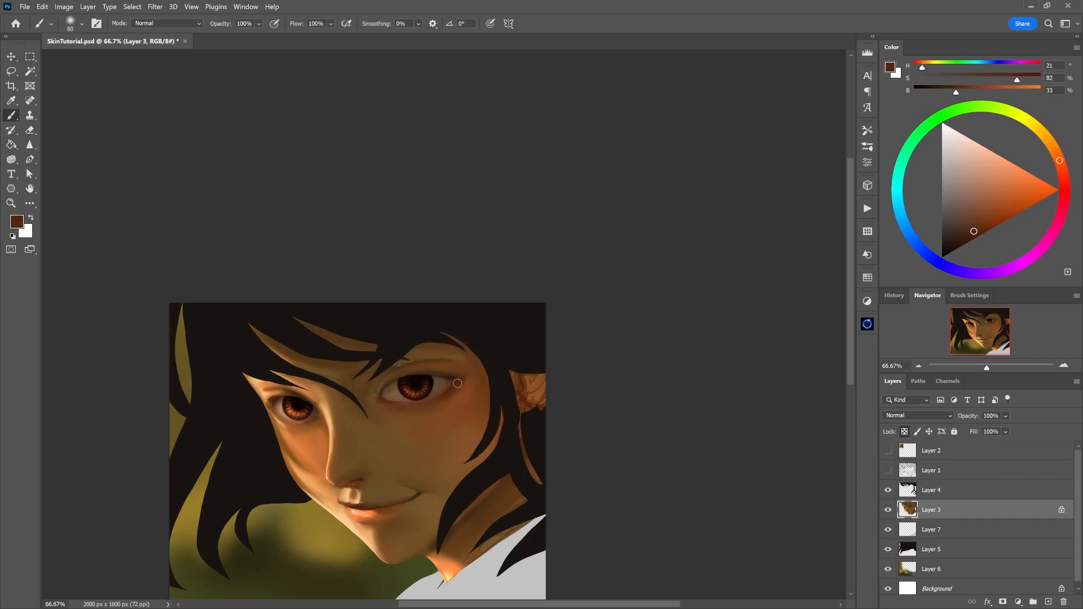
alt+click(459, 368)
key(bracketleft)
key(bracketleft)
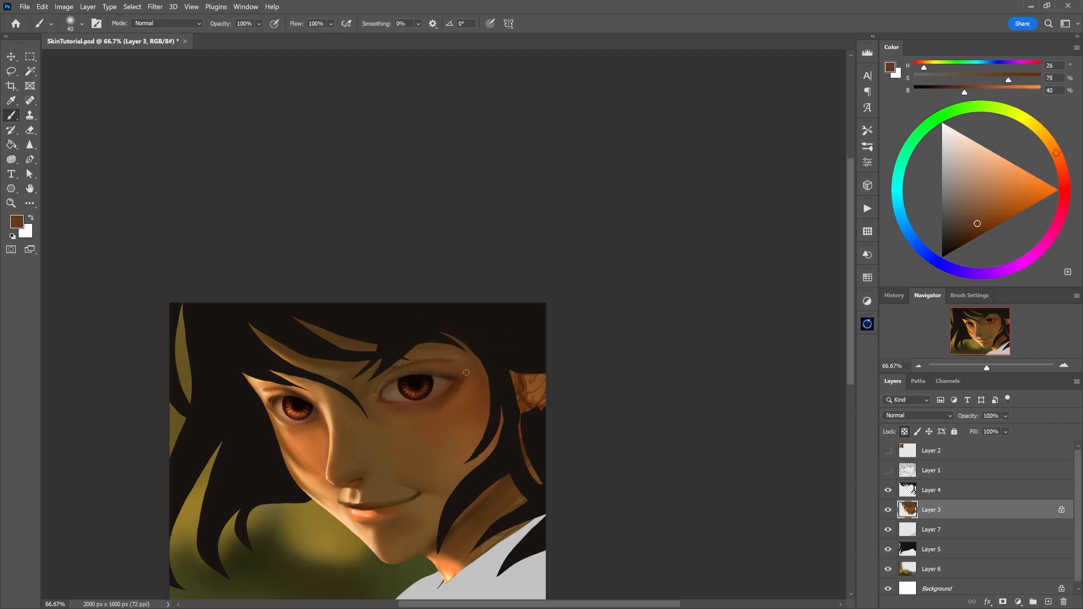
Shade the larger eye's upper lid and inner corner with sampled browns at 40 px.
alt+click(427, 365)
drag(392, 376, 400, 370)
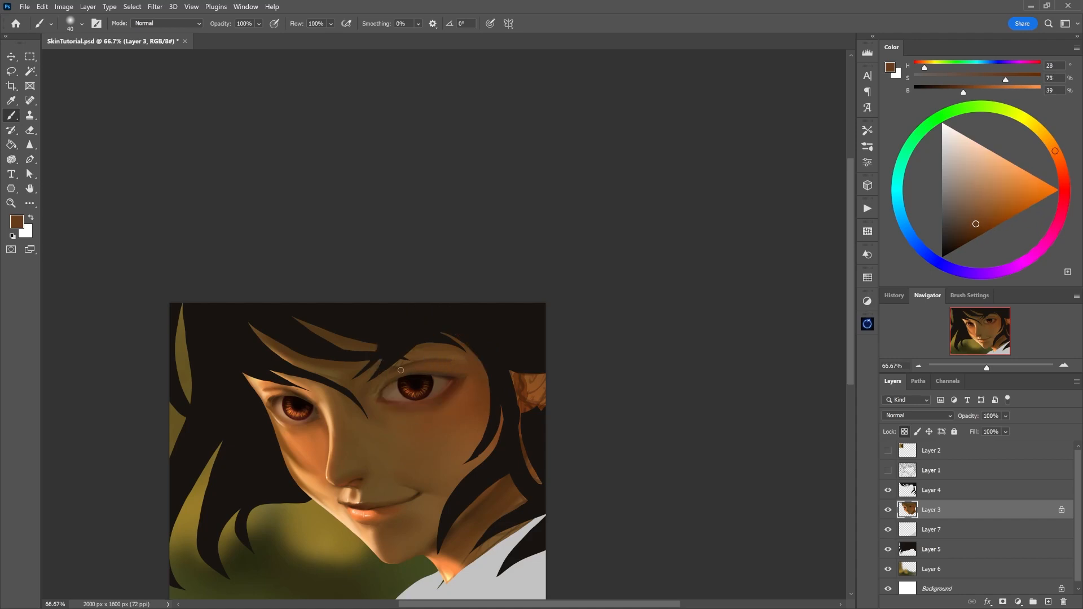
alt+click(374, 398)
alt+click(364, 393)
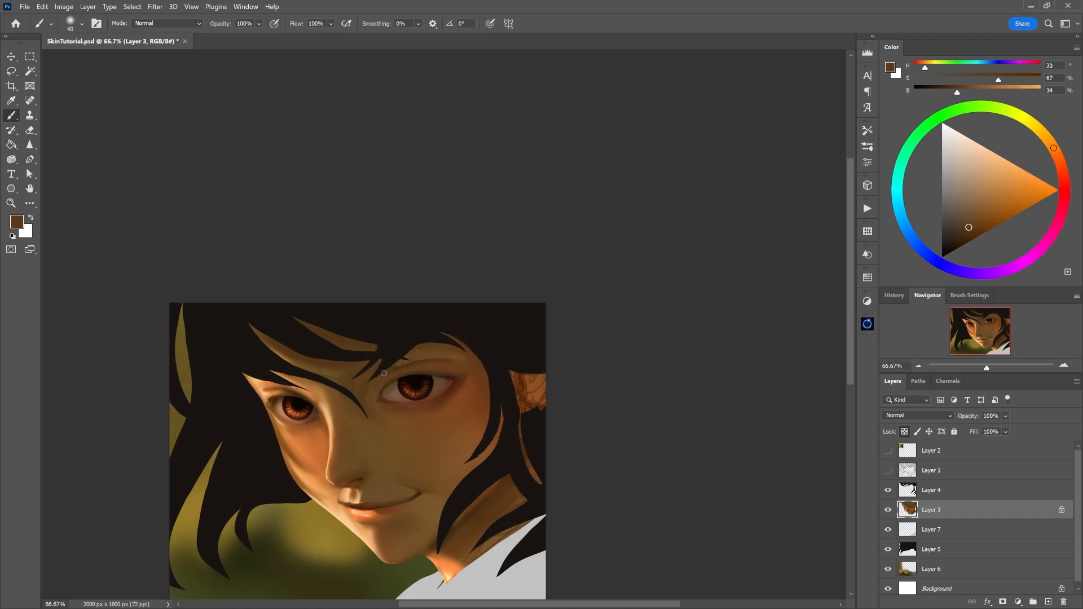
alt+click(388, 387)
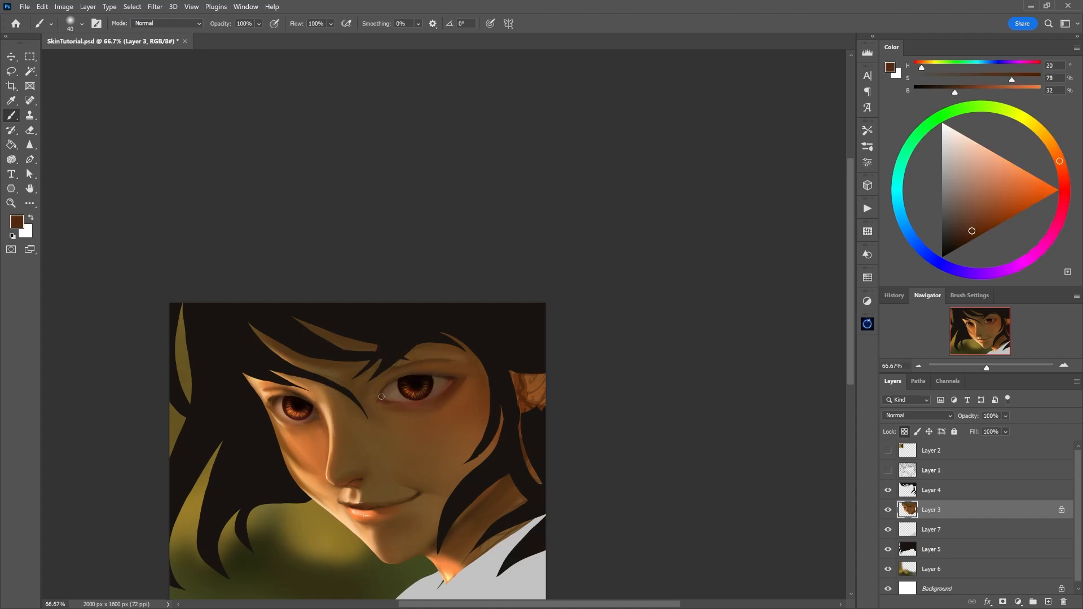
Refine the larger eye's upper lid and the skin beneath the brow with sampled browns, using a soft brush of 30 to 45 px.
key(bracketleft)
key(bracketleft)
key(bracketleft)
alt+click(428, 367)
alt+click(442, 358)
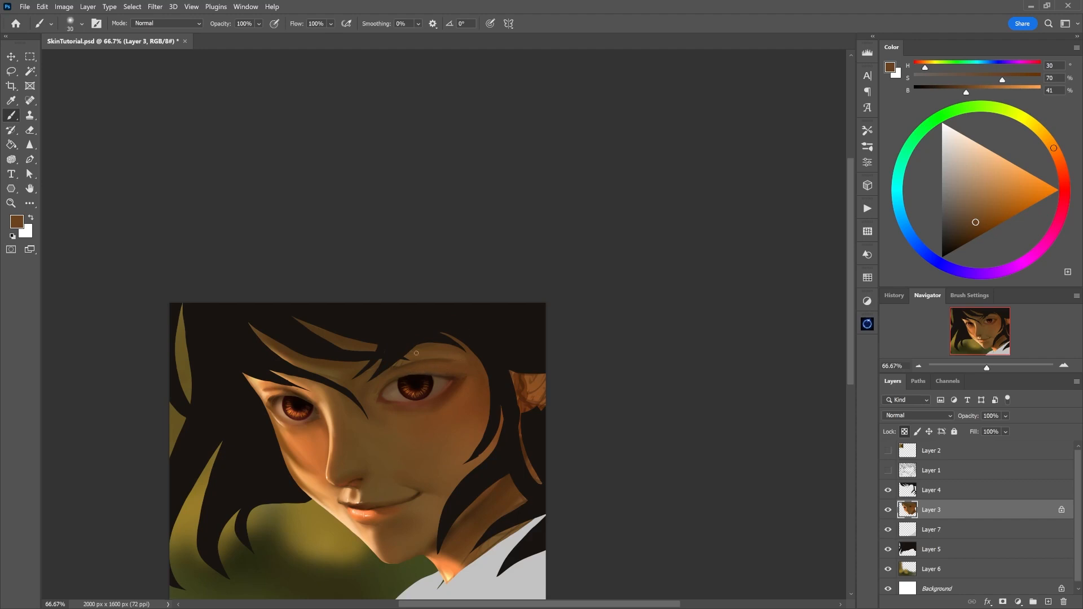
alt+click(393, 367)
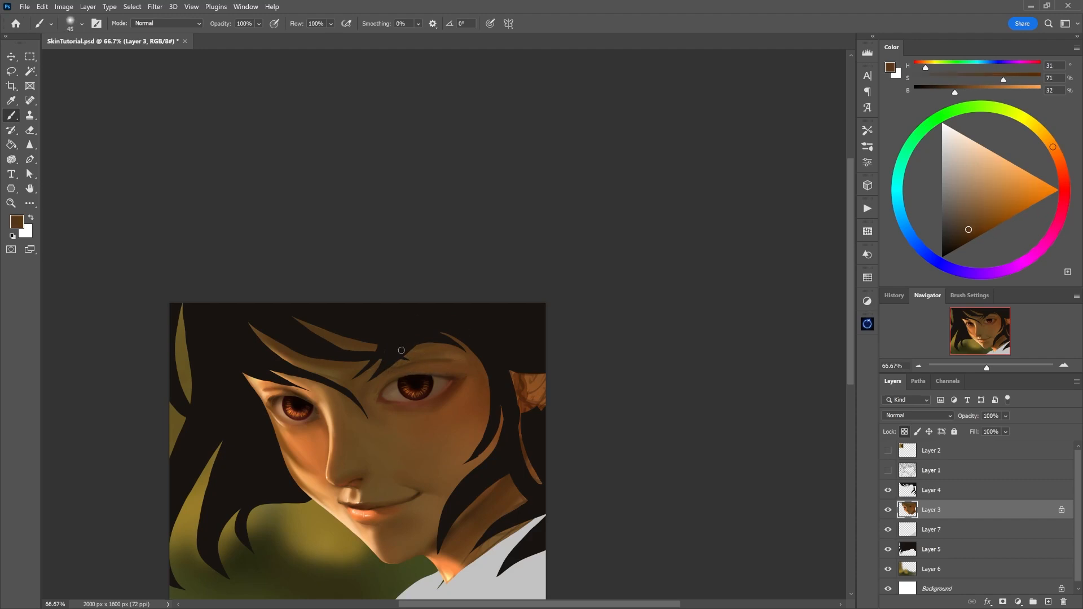
Smooth the skin between the larger eye's upper lid and the hair with sampled browns and an enlarged soft brush.
alt+click(451, 350)
key(bracketright)
key(bracketright)
key(bracketright)
key(bracketright)
key(bracketright)
drag(384, 366, 459, 356)
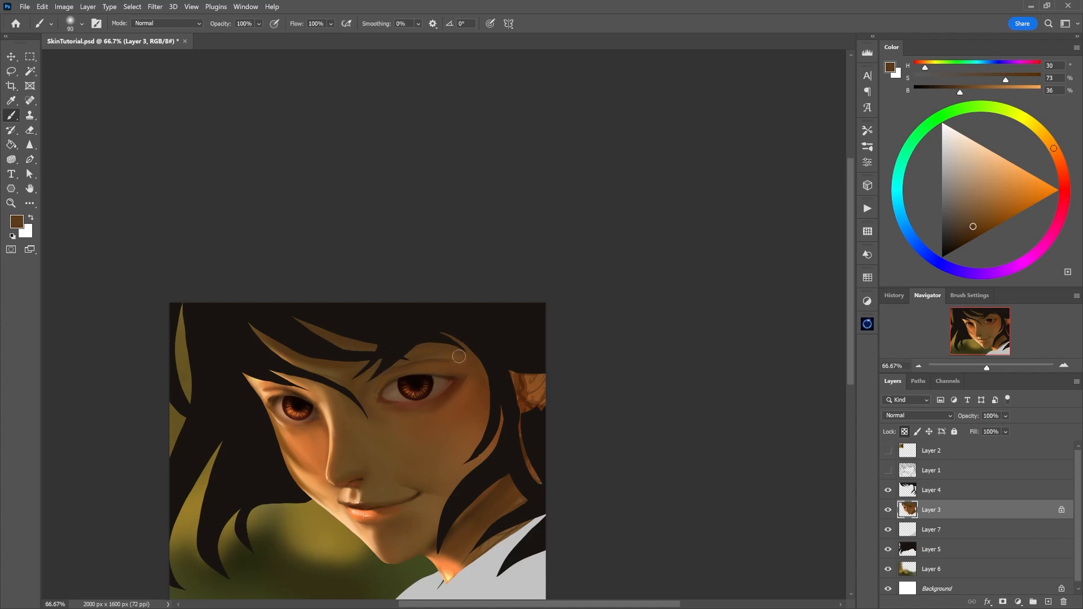
alt+click(424, 347)
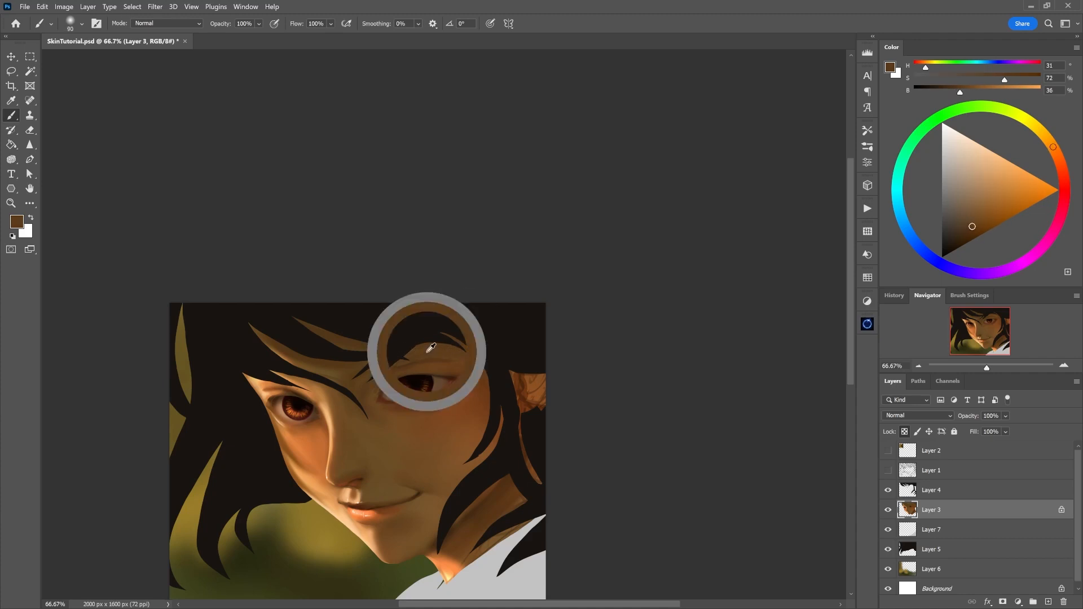
Paint the smaller eye's upper lid with a sampled orange of H 27, S 68, B 82 and a brown, reducing the brush to 25 px.
alt+click(276, 391)
key(bracketleft)
key(bracketleft)
key(bracketleft)
key(bracketleft)
key(bracketleft)
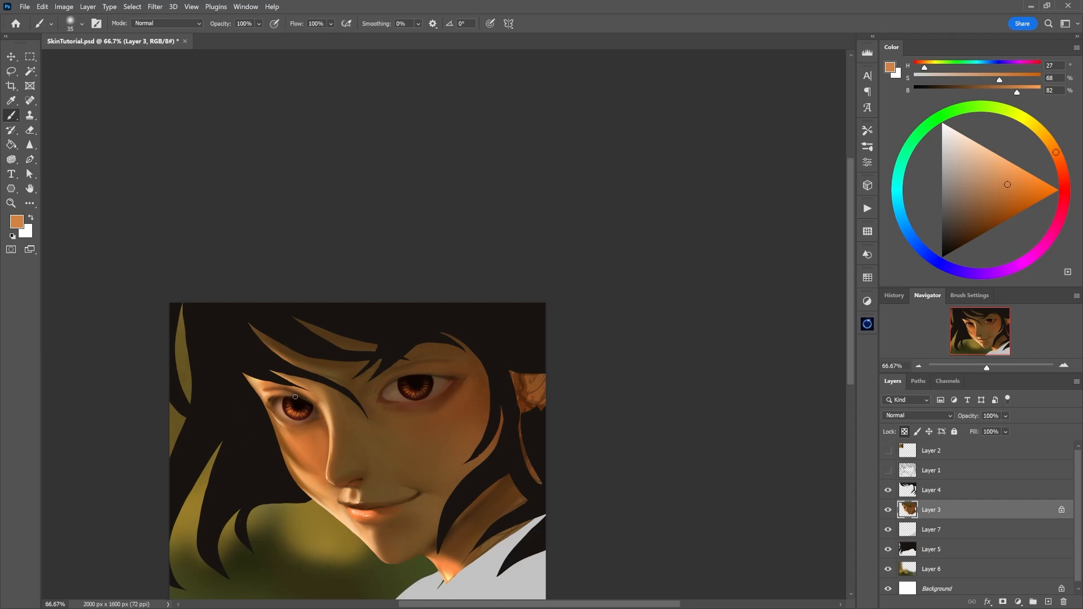
key(bracketleft)
key(bracketleft)
alt+click(302, 393)
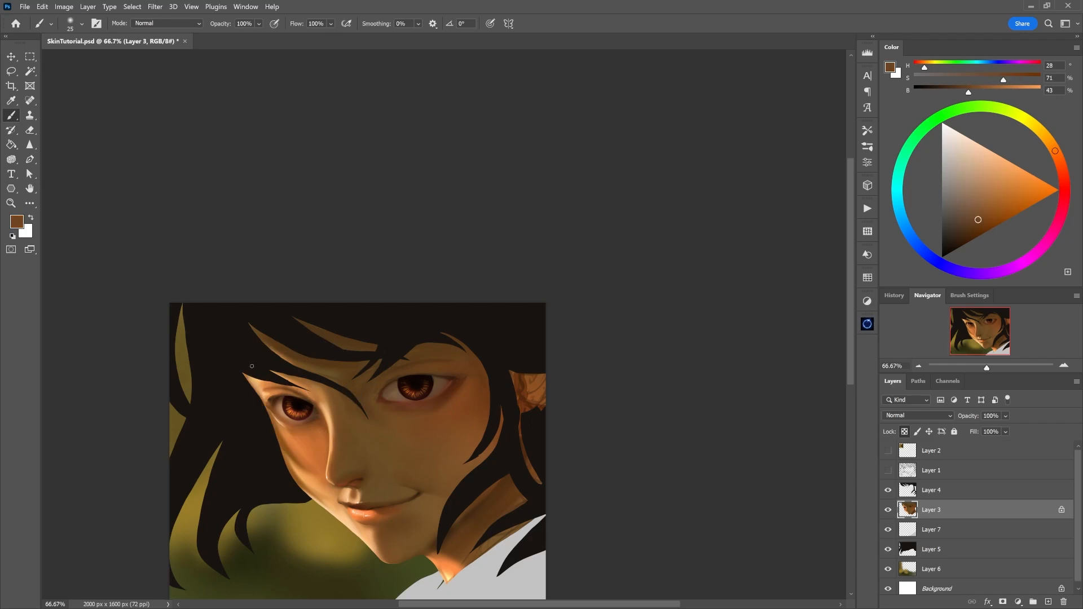
Blend the smaller eye's inner corner and the side and base of the nose with sampled browns and oranges at 25 px.
alt+click(314, 402)
alt+click(322, 413)
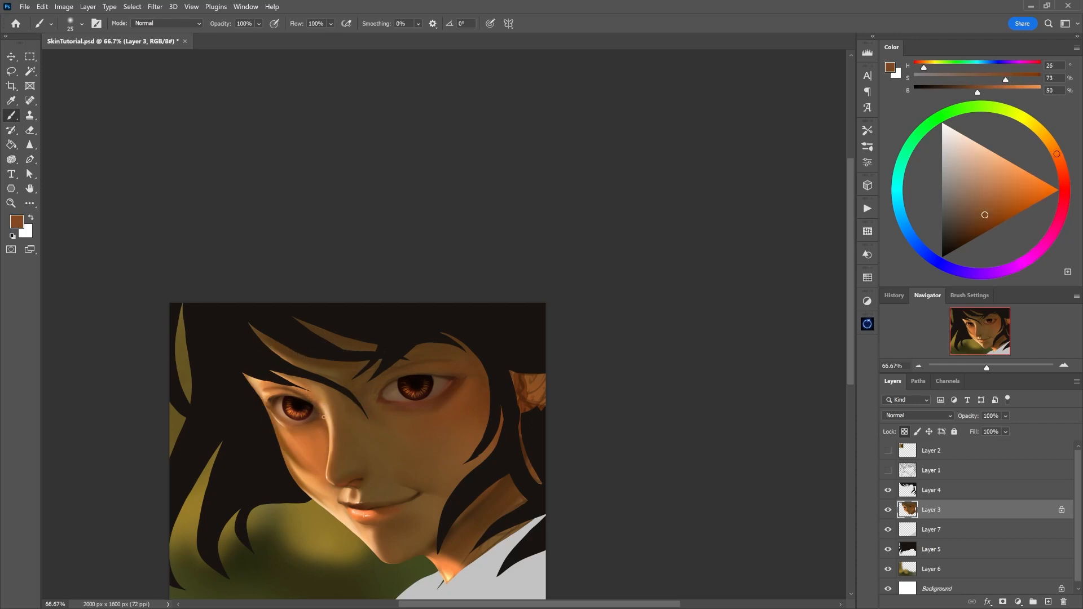
alt+click(315, 388)
alt+click(320, 407)
alt+click(327, 467)
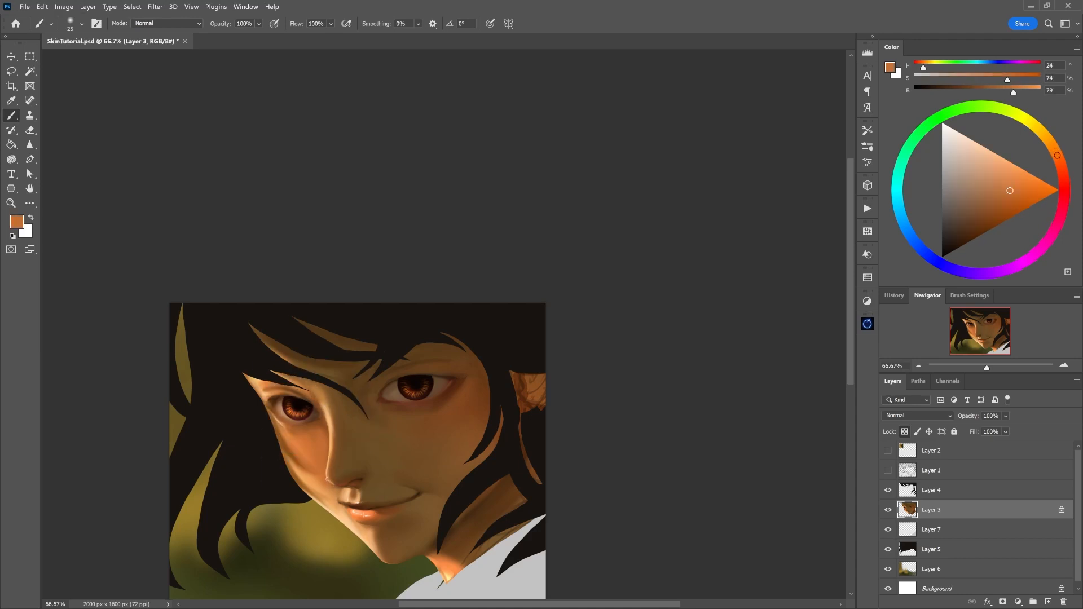
alt+click(340, 479)
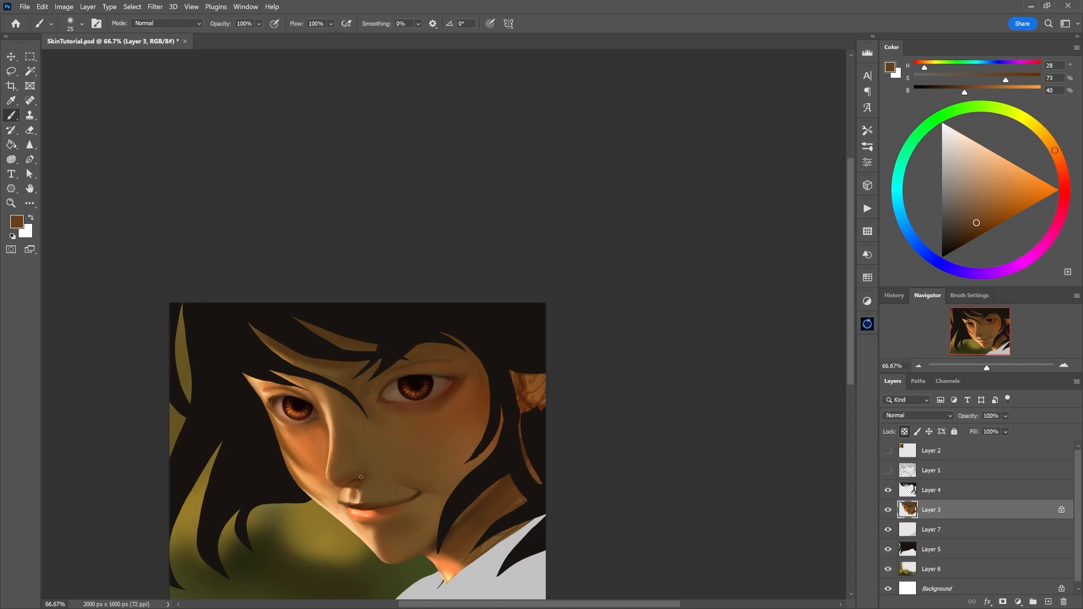
Brighten the skin above the smaller eye with a sampled orange and a light peach of H 29, S 45, B 98.
alt+click(378, 384)
alt+click(268, 391)
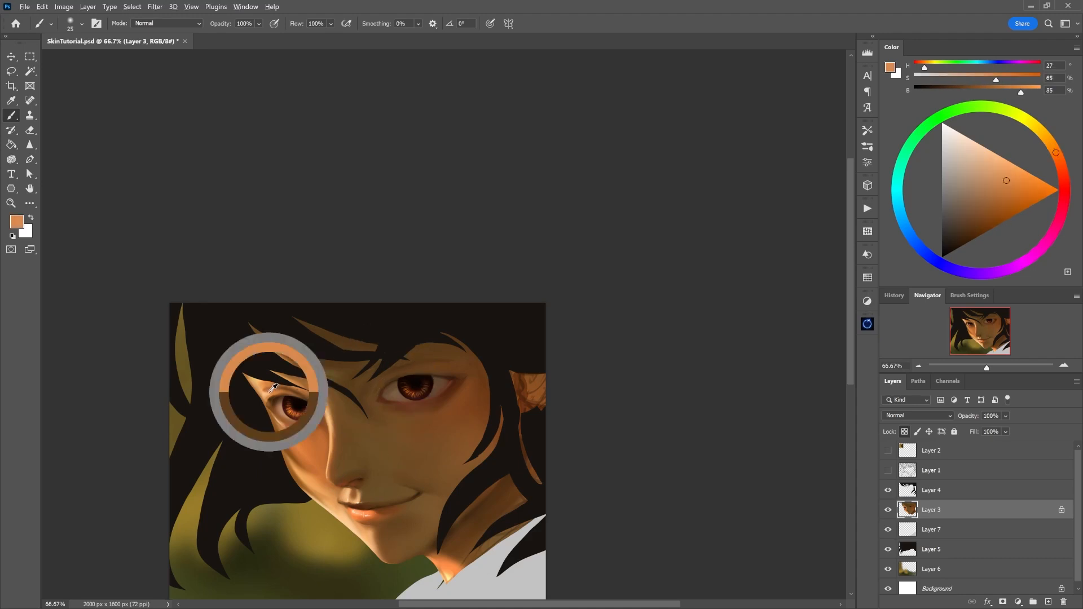
alt+click(264, 395)
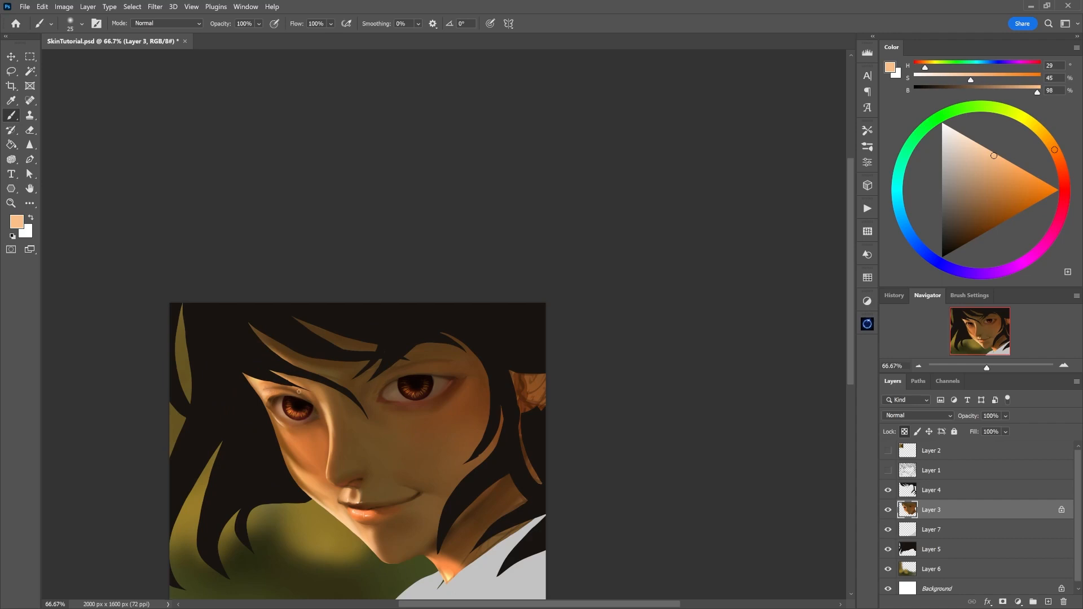
Define the larger eye's upper lid crease near the inner corner with sampled browns, using a fine brush of 9 to 20 px.
alt+click(297, 391)
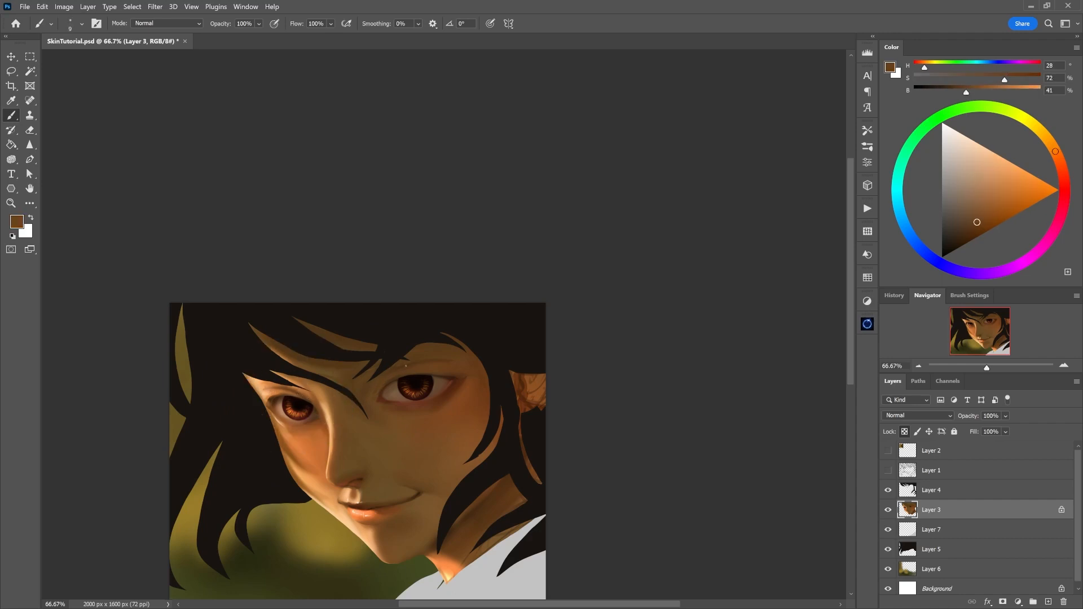
alt+click(394, 378)
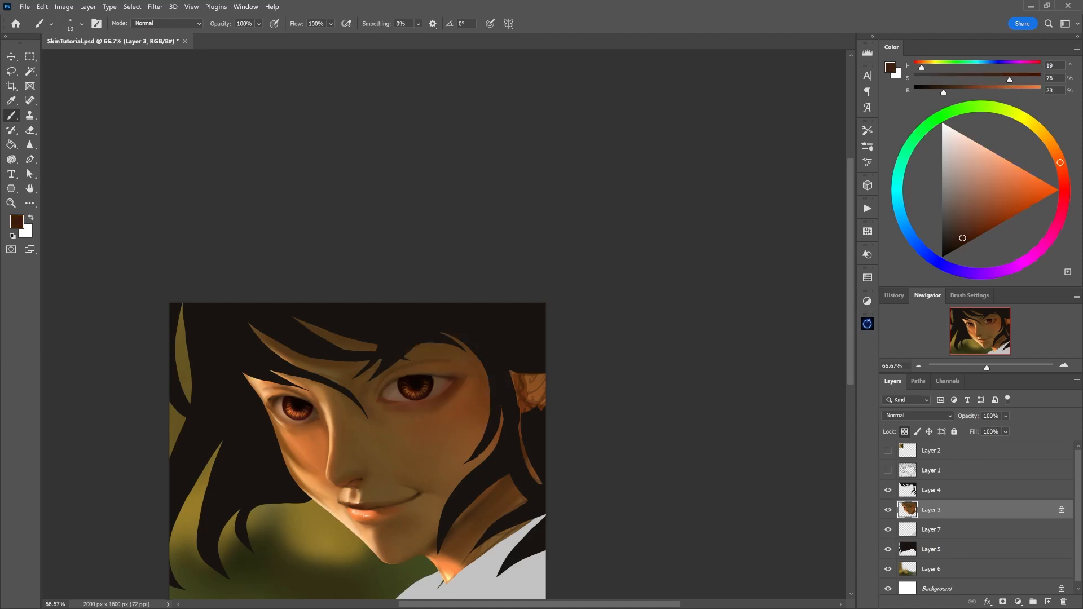
key(bracketright)
alt+click(408, 362)
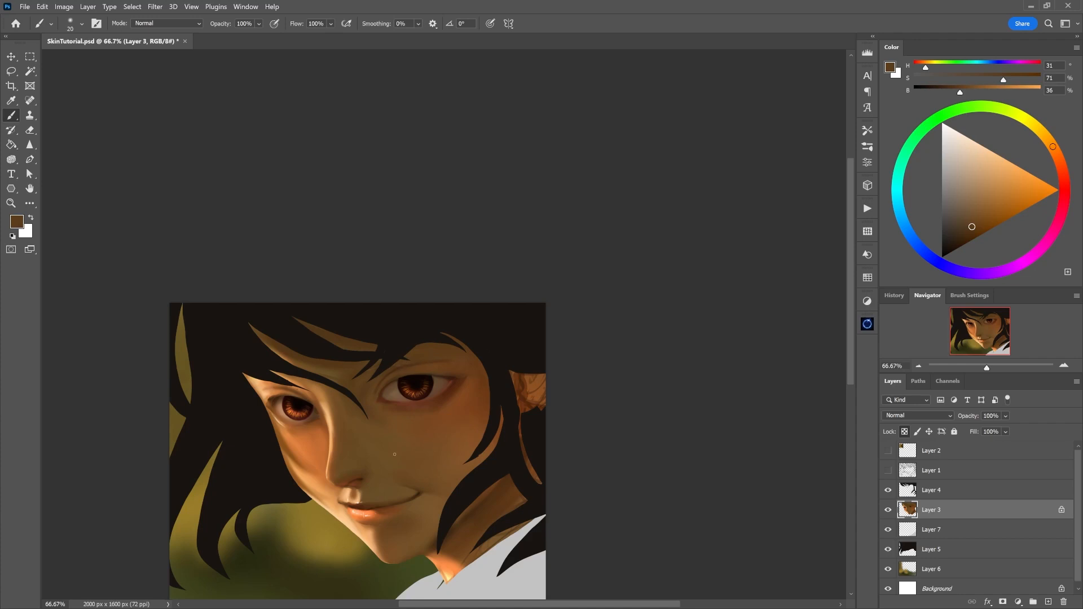
Warm the skin beneath the smaller eye with a sampled orange and a red of H 8, S 70, B 73, at up to 45 px.
alt+click(409, 404)
alt+click(287, 427)
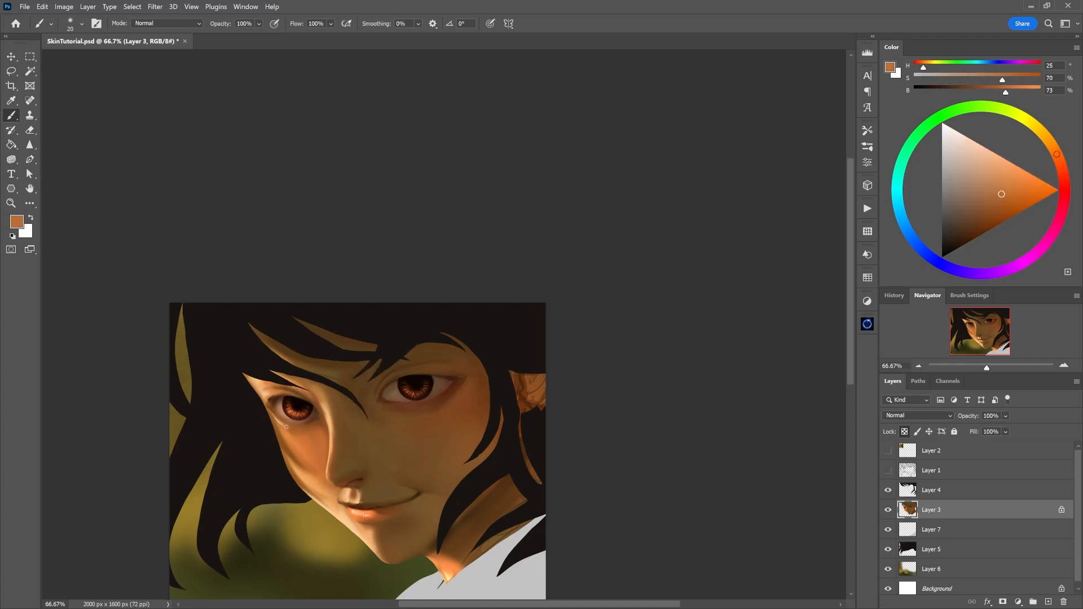
drag(302, 430, 309, 425)
drag(1058, 170, 1063, 179)
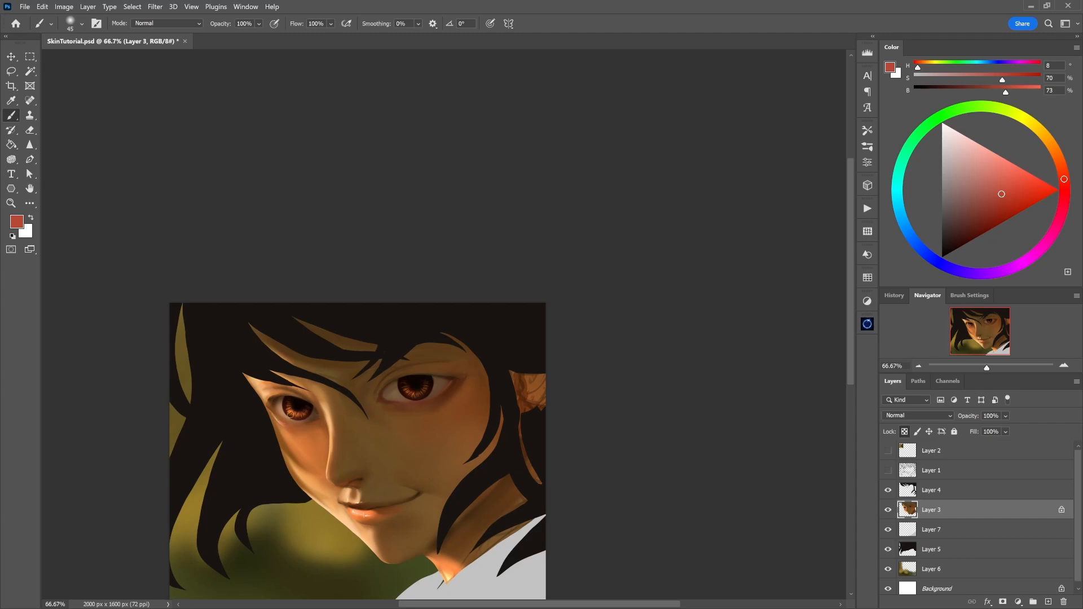
Paint the smaller eye's lower lid with sampled pinkish and orange skin tones, reducing the brush to 25 px.
alt+click(288, 415)
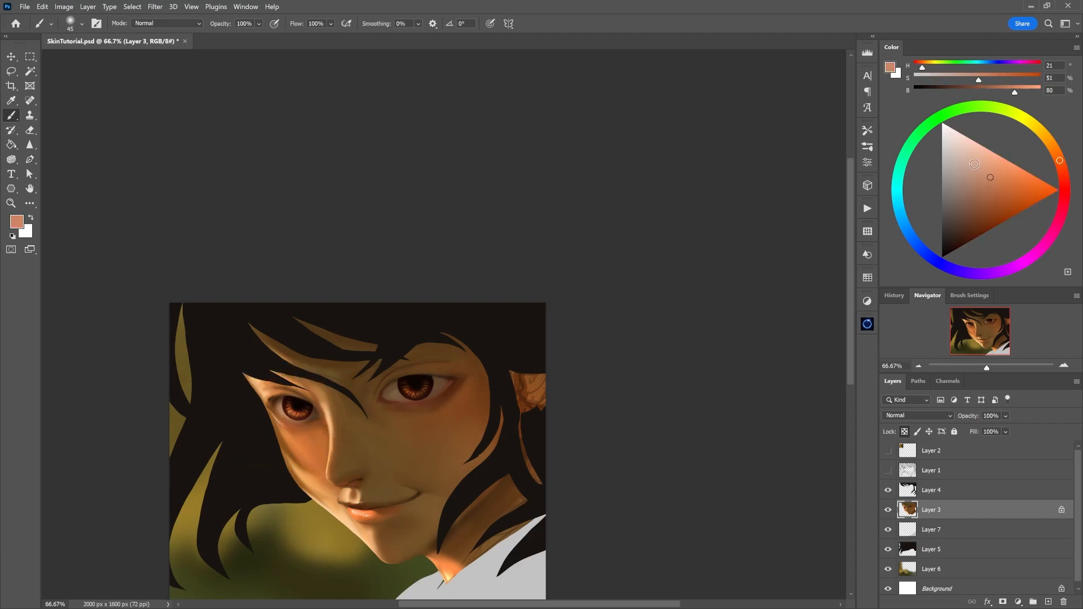
key(bracketleft)
key(bracketleft)
alt+click(294, 427)
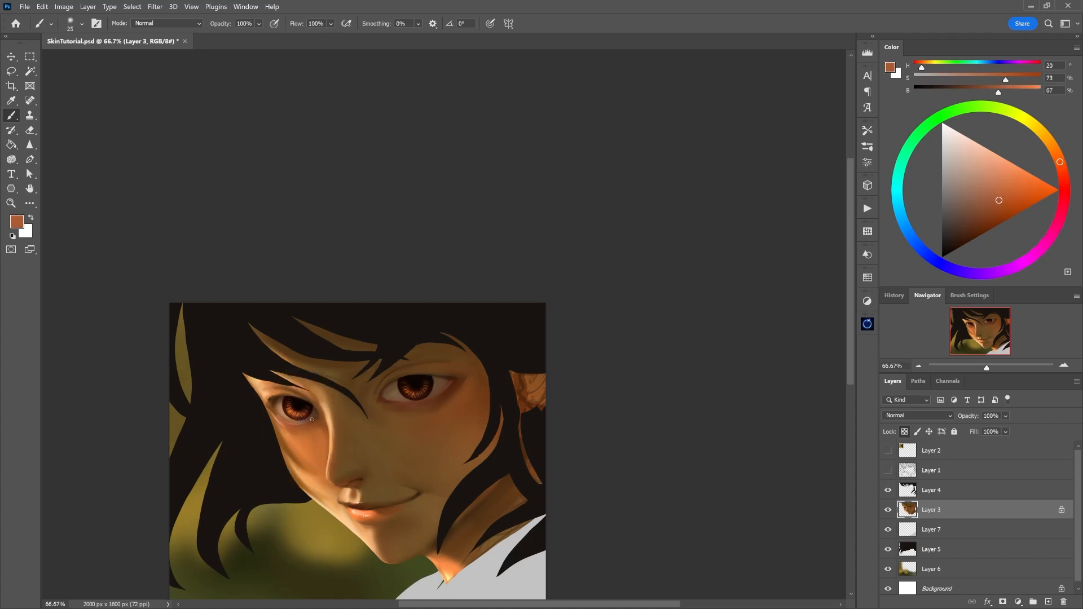
Darken the smaller eye's inner corner and lower rim with sampled dark reds and reddish browns at 25 px.
key(bracketright)
key(bracketright)
key(bracketright)
alt+click(312, 413)
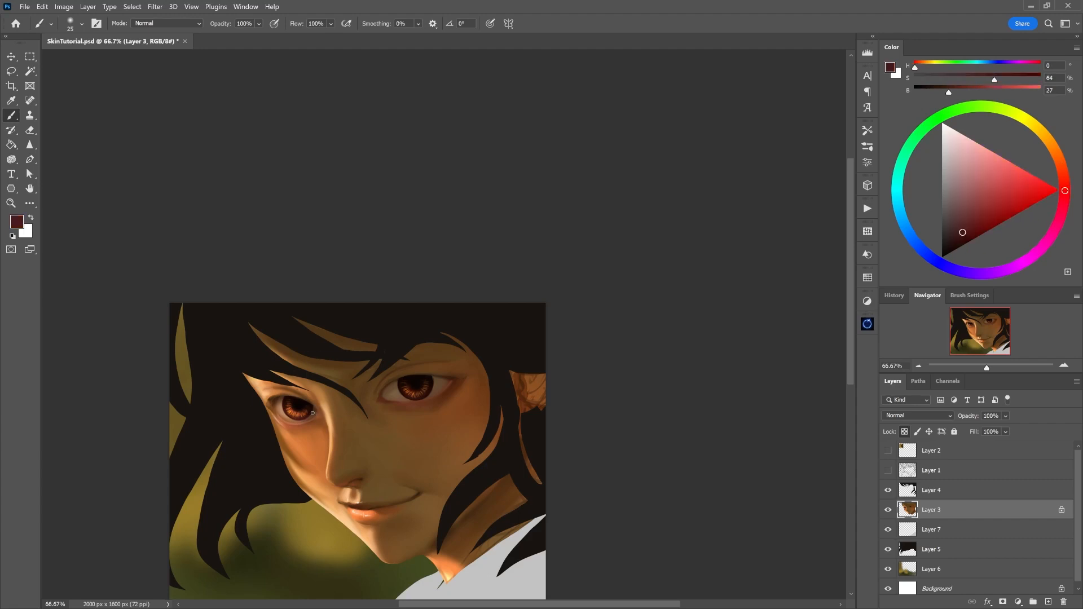
alt+click(315, 417)
alt+click(302, 419)
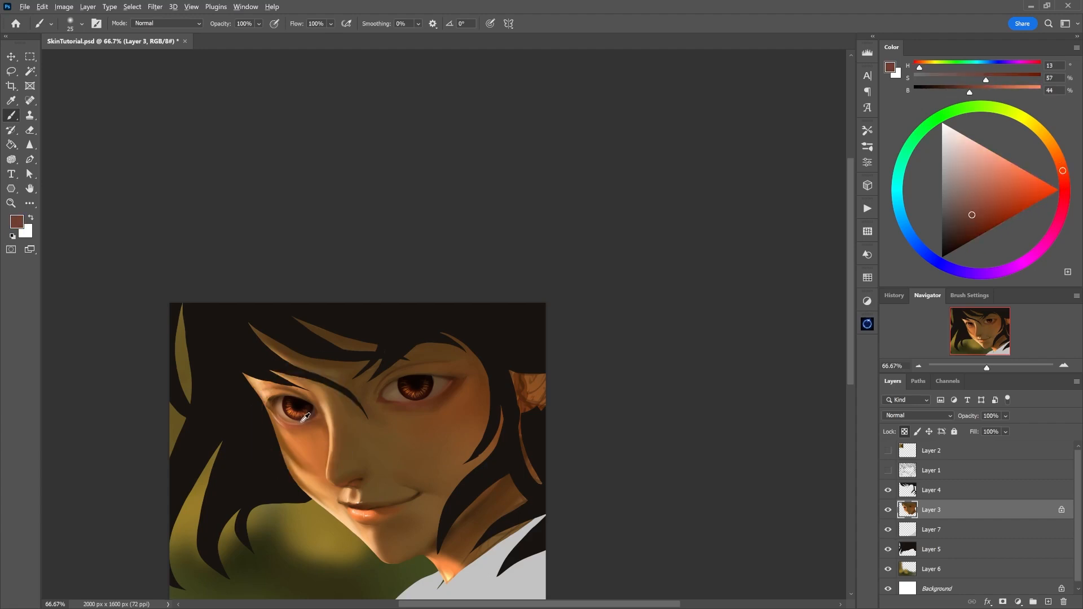
Refine the smaller eye's lower rim and outer corner with sampled browns, reducing the brush to 15 px.
alt+click(290, 421)
key(bracketleft)
key(bracketleft)
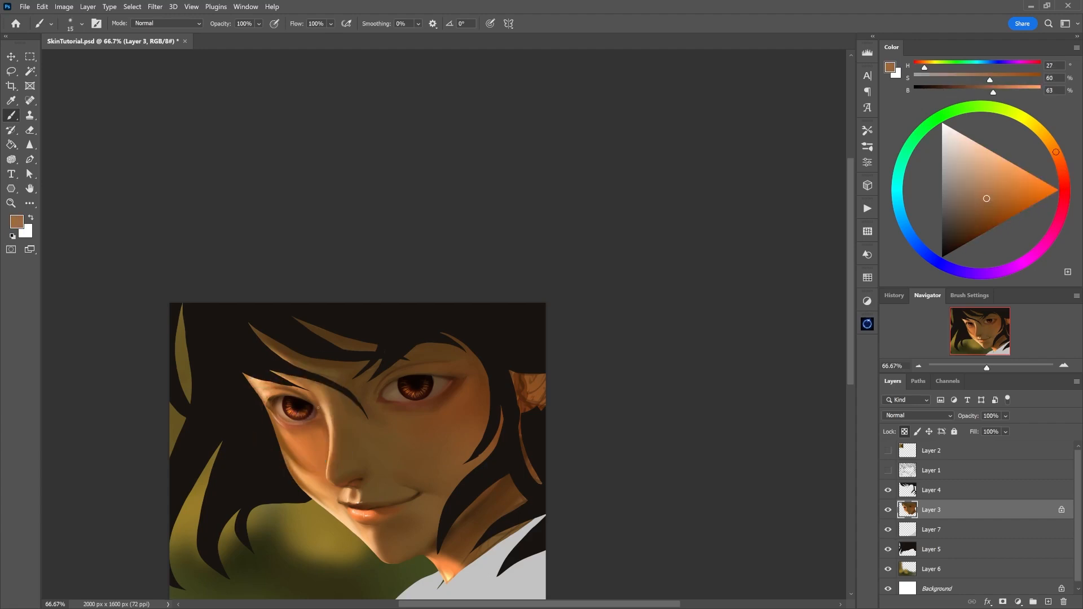
alt+click(387, 393)
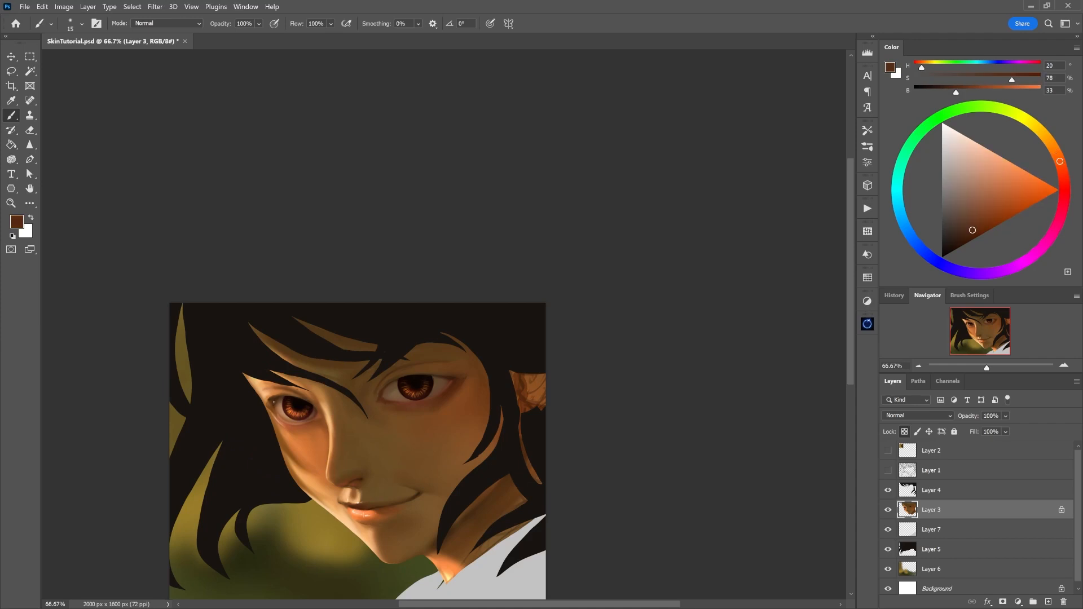
alt+click(278, 404)
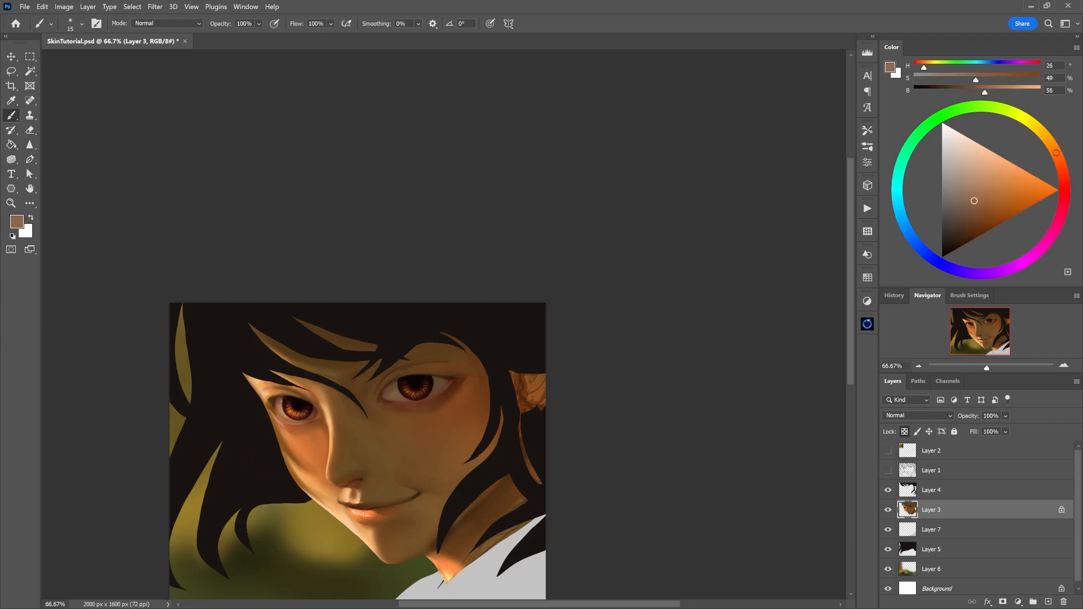
alt+click(278, 403)
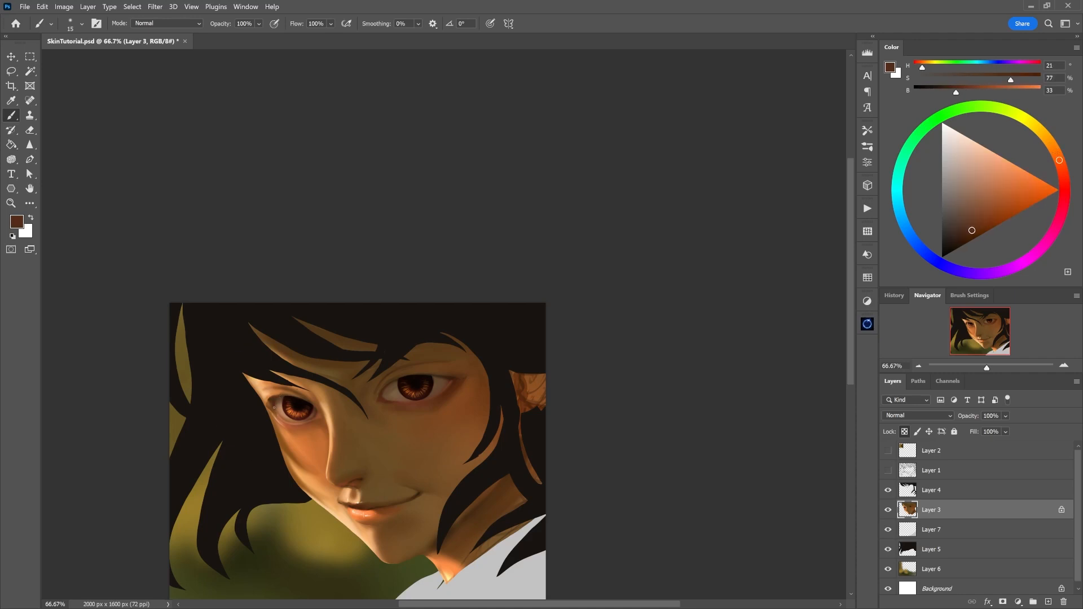
Blend the skin around the smaller eye's outer corner and upper lid with sampled oranges and light skin tones at 25 px.
key(bracketright)
alt+click(271, 394)
key(bracketright)
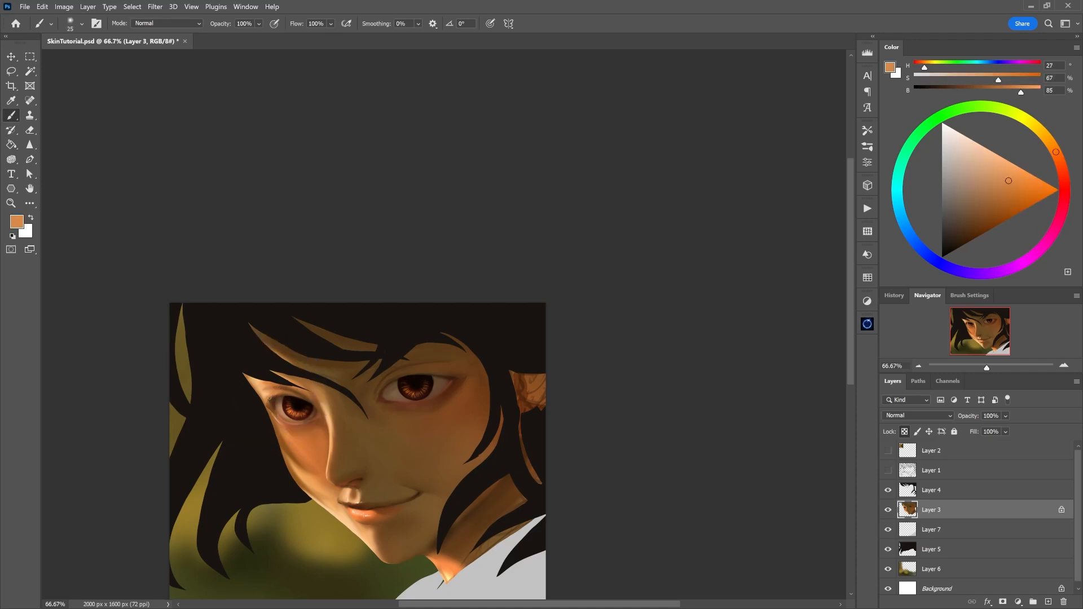
alt+click(269, 406)
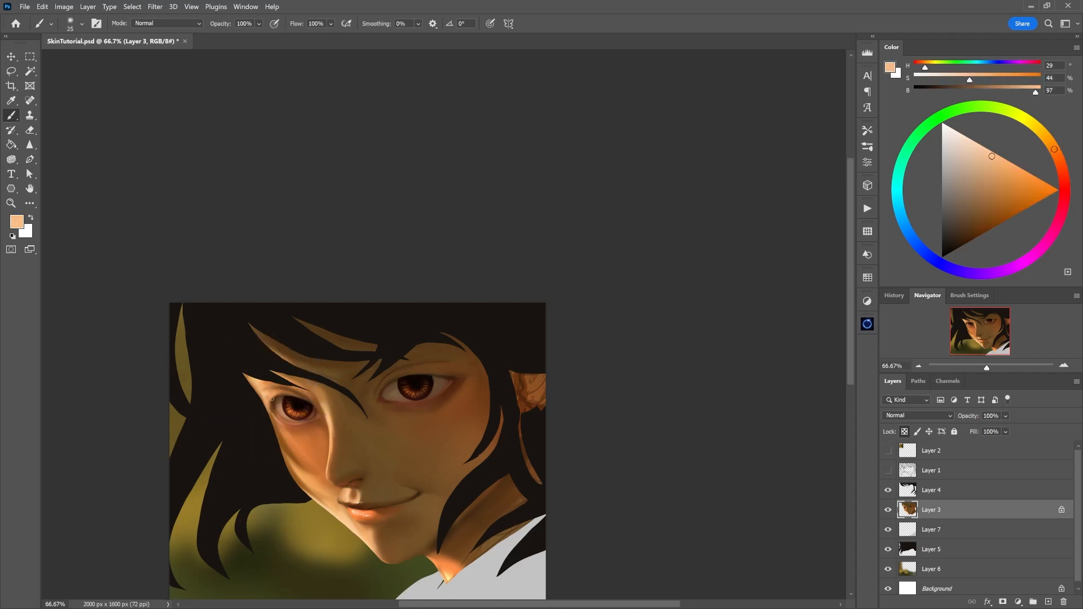
alt+click(272, 397)
drag(275, 395, 278, 432)
alt+click(269, 402)
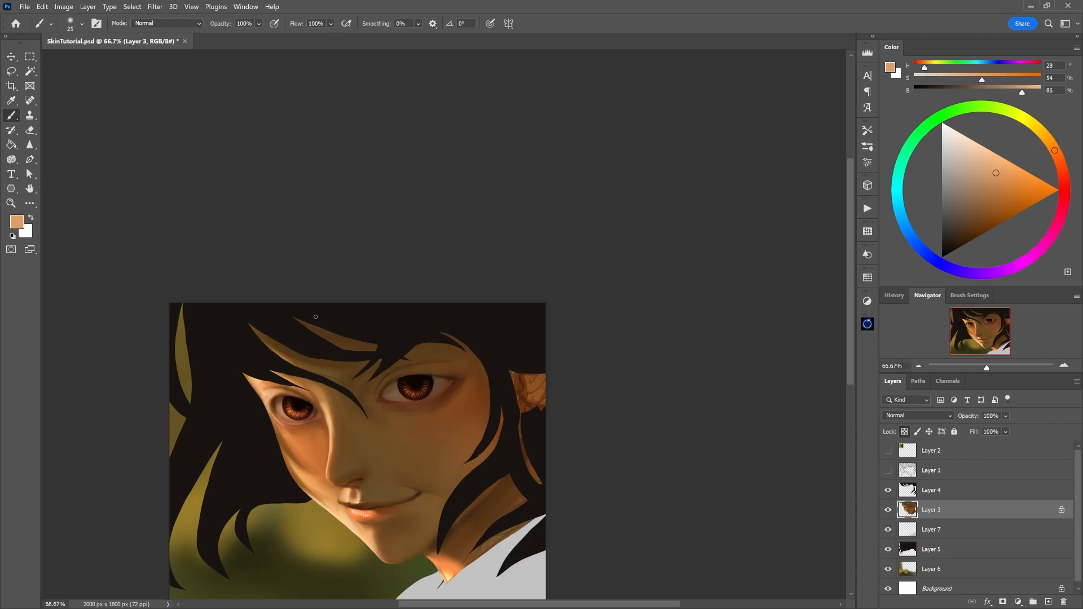
alt+click(293, 387)
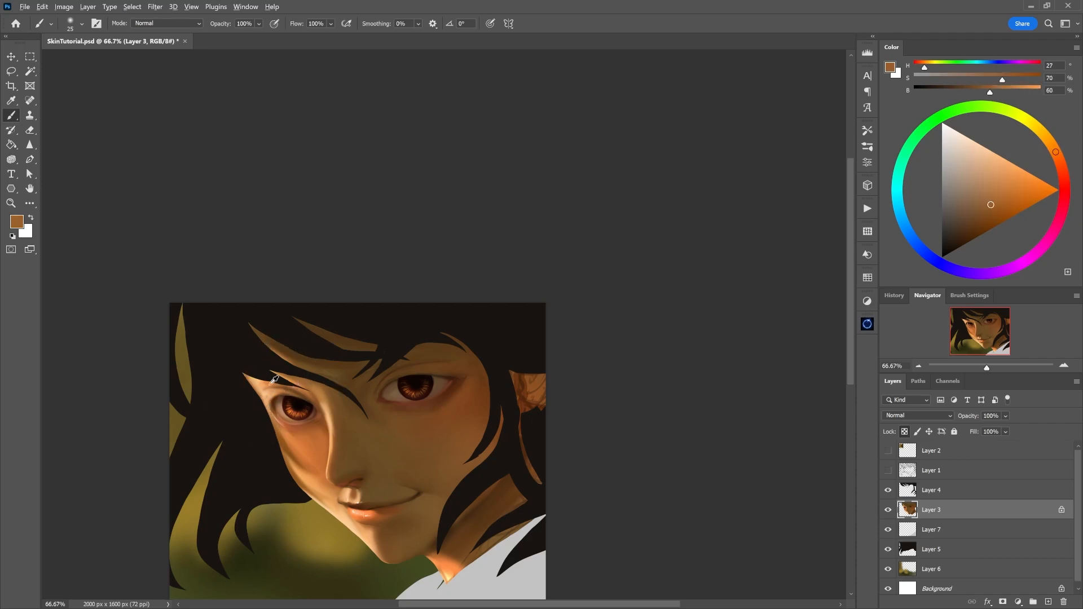
alt+click(274, 379)
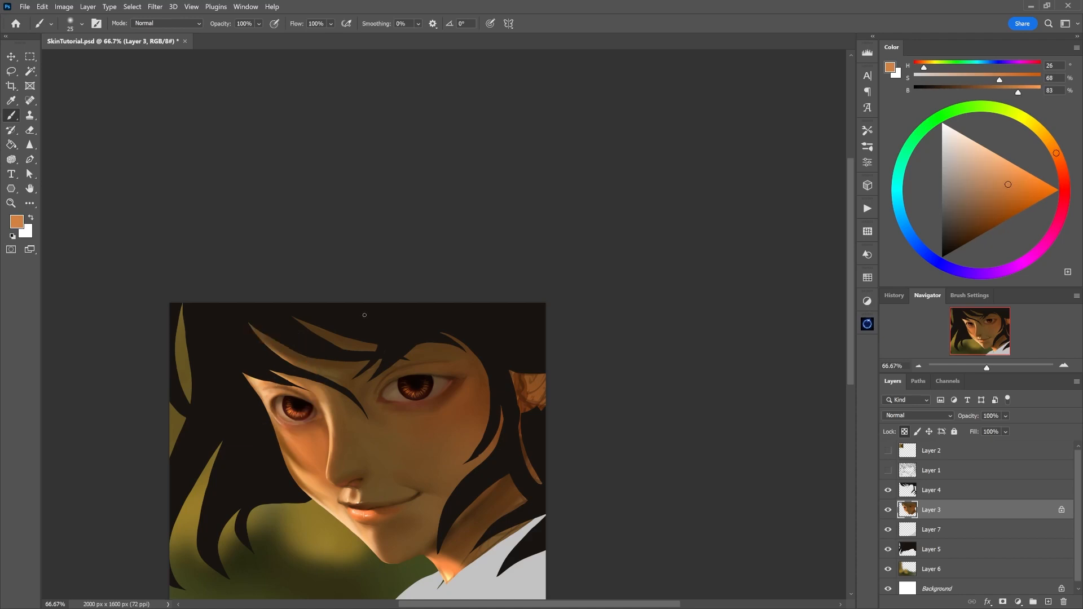
Soften the skin beside the larger eye's outer corner with a sampled brown of H 26, S 75, B 49 at 60 px.
key(ctrl+minus)
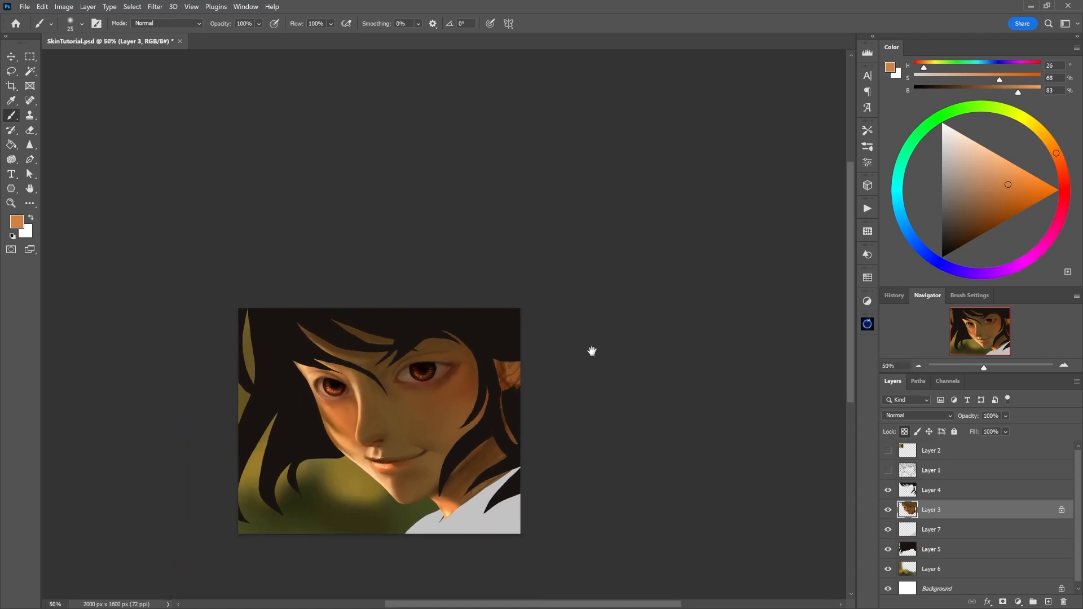
drag(507, 346, 490, 368)
alt+click(423, 417)
key(bracketright)
key(bracketright)
key(bracketright)
key(bracketright)
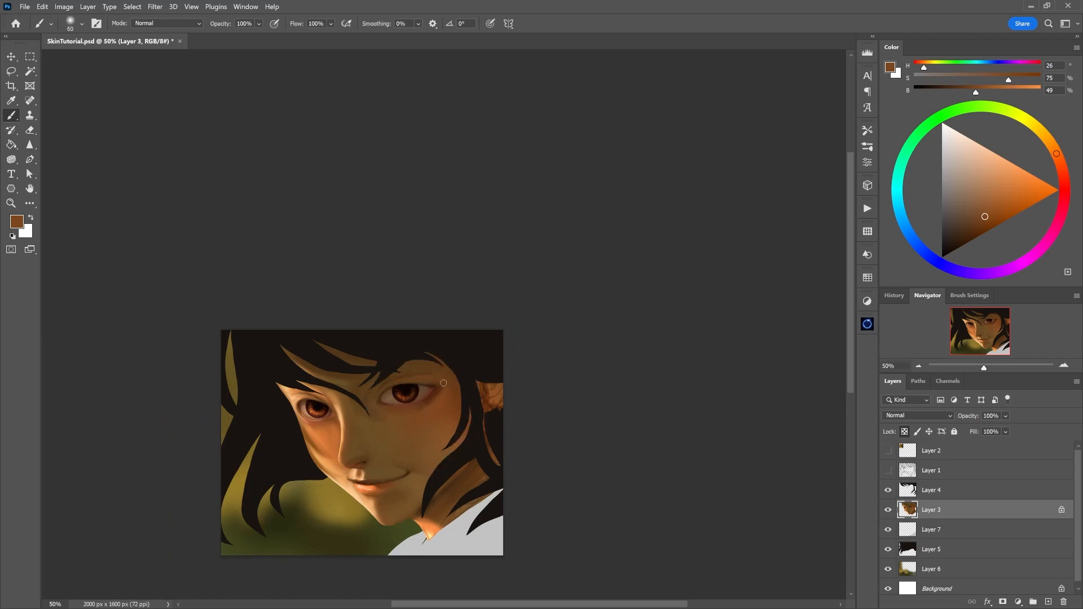
Blend the skin beneath the smaller eye and toward the nose with sampled orange tones, finishing at 35 px.
alt+click(335, 418)
key(bracketleft)
key(bracketleft)
key(bracketleft)
key(bracketleft)
alt+click(308, 418)
key(bracketright)
key(bracketright)
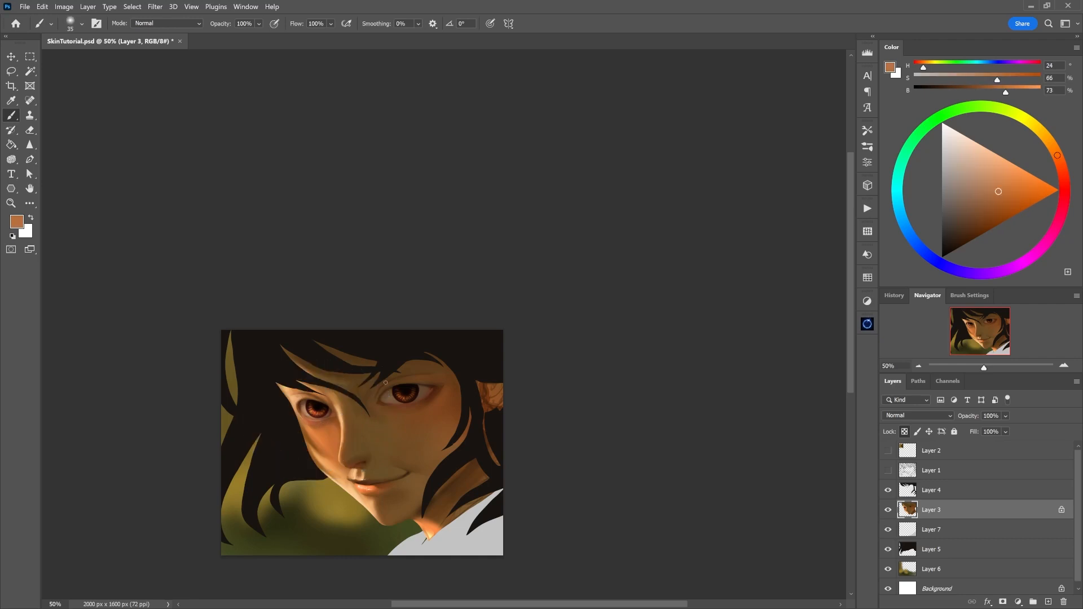
Refine the larger eye's corners and lash line with sampled browns and a near-black, reducing the brush to 20 px.
alt+click(404, 414)
alt+click(388, 398)
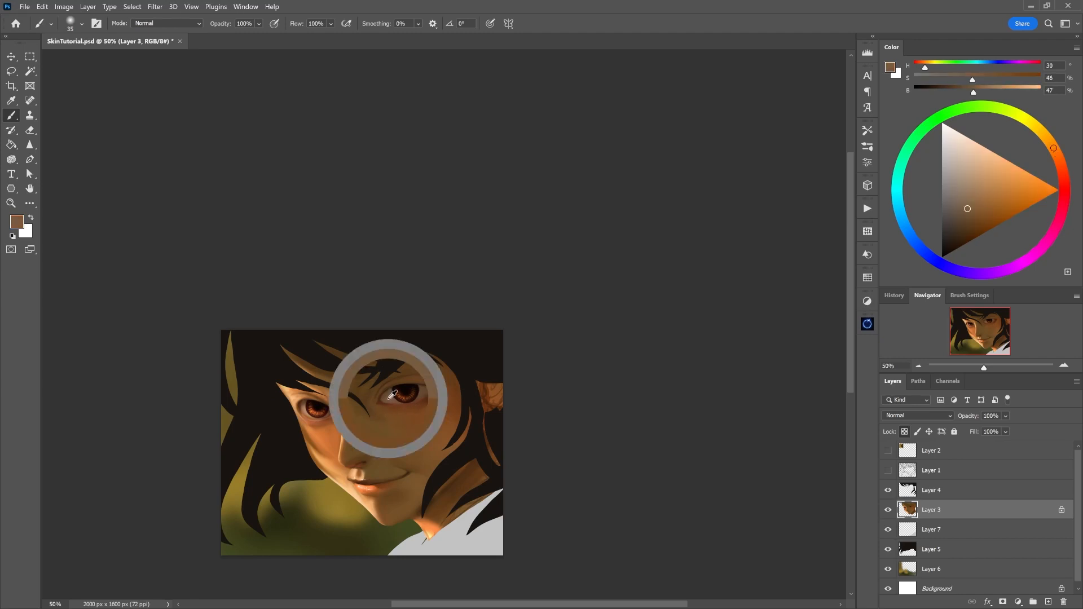
alt+click(428, 385)
key(bracketleft)
key(bracketleft)
key(bracketleft)
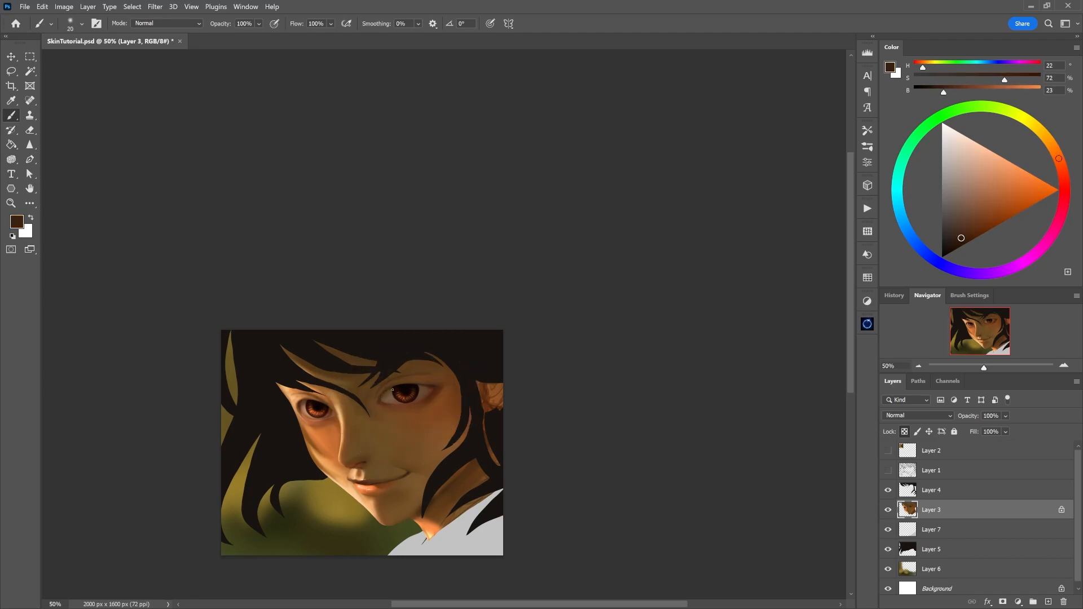
alt+click(393, 389)
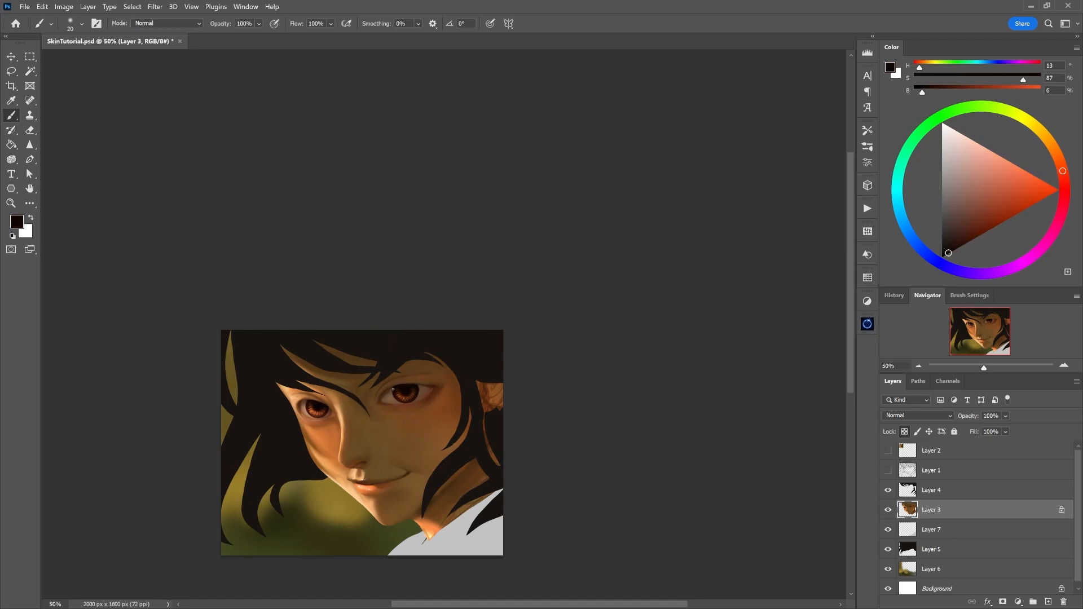
Shade the larger eye's outer corner and upper lid with sampled dark browns, using a soft brush of 45 to 60 px.
key(bracketright)
key(bracketright)
key(bracketright)
key(bracketright)
key(bracketright)
alt+click(425, 388)
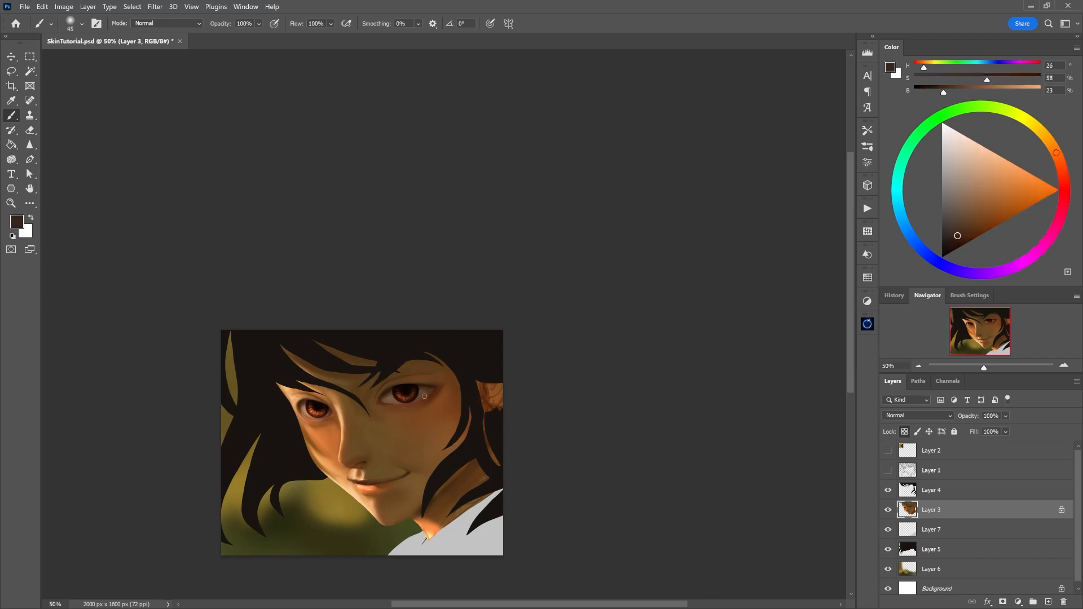
alt+click(432, 379)
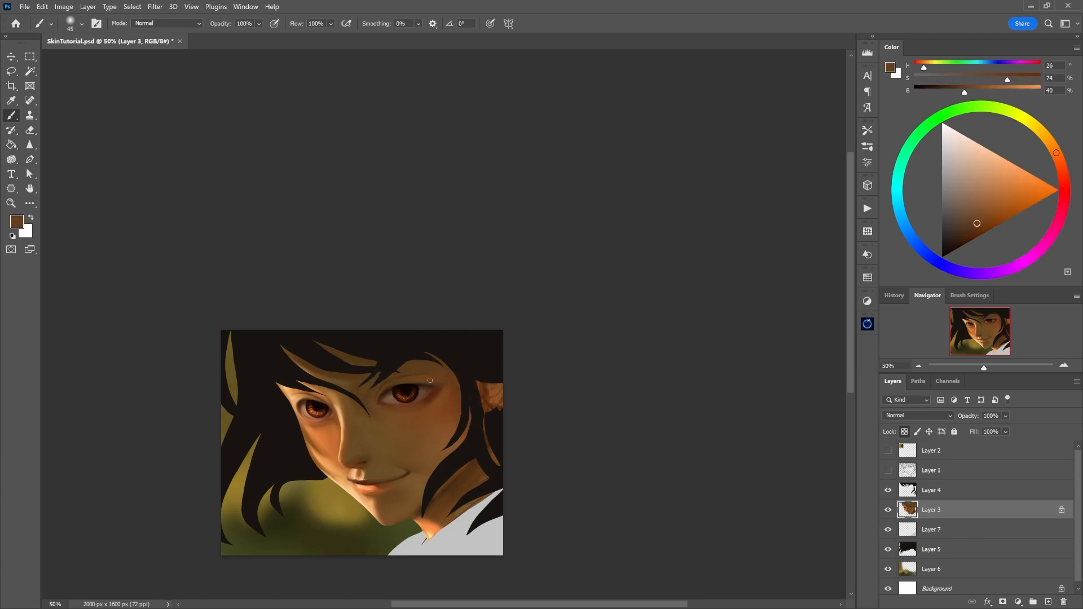
alt+click(424, 370)
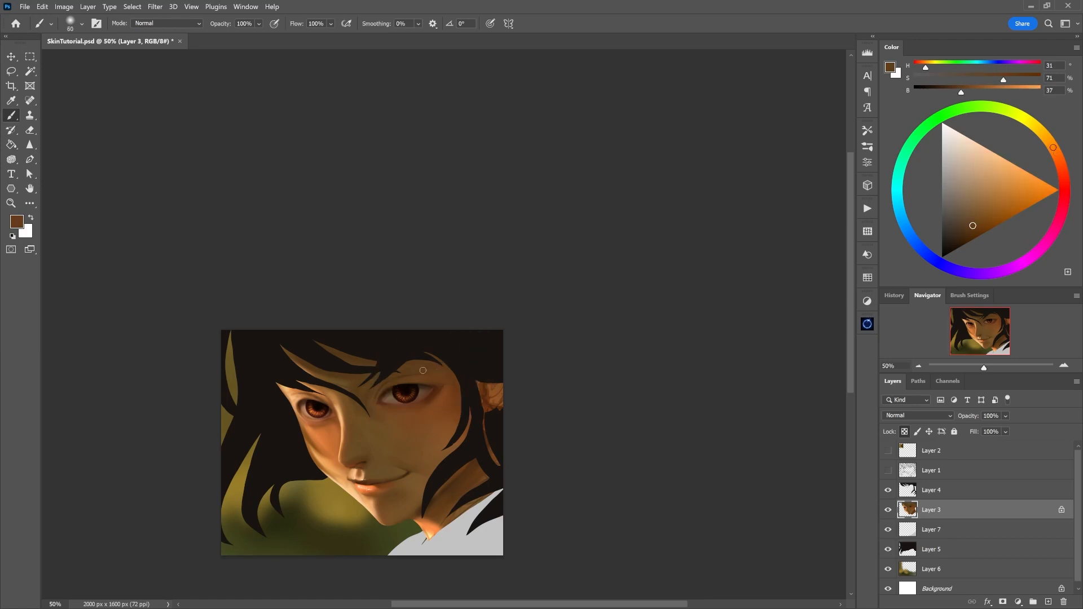
Define the underside of the nose with sampled reddish and orange browns, reducing the brush to 15 px.
alt+click(353, 467)
key(bracketleft)
alt+click(365, 467)
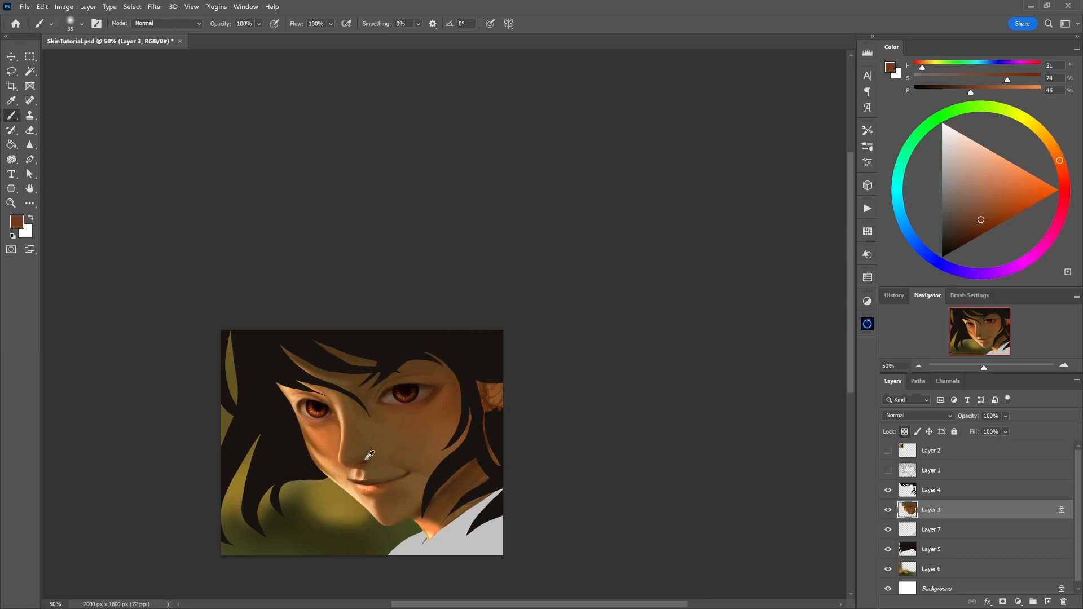
key(bracketleft)
key(bracketleft)
alt+click(352, 466)
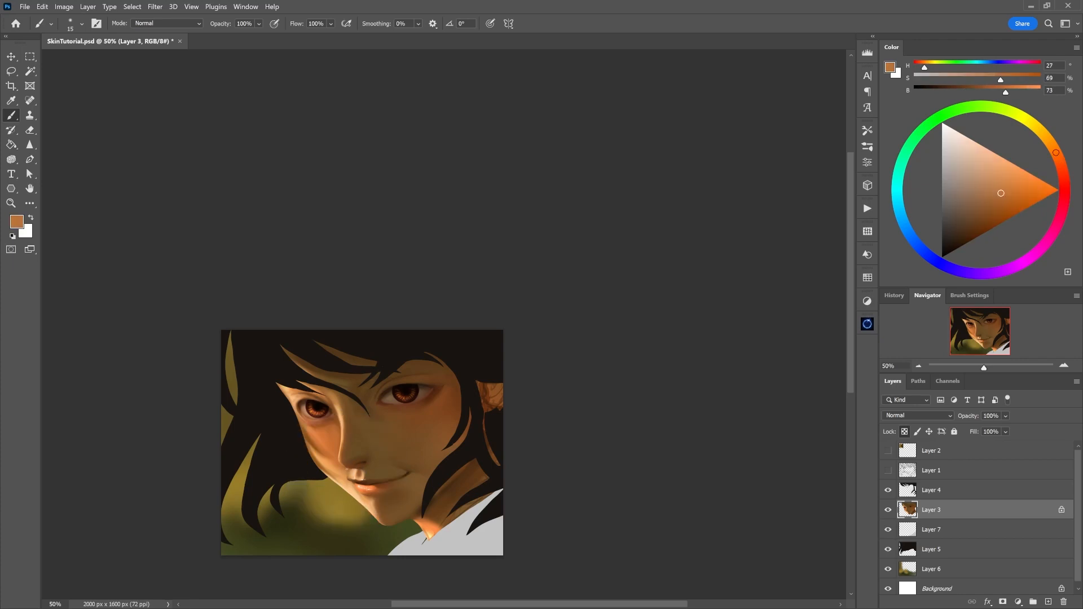
Soften the nostril and the adjoining cheek shadow with sampled browns at 30 px.
alt+click(358, 468)
key(bracketright)
key(bracketright)
key(bracketright)
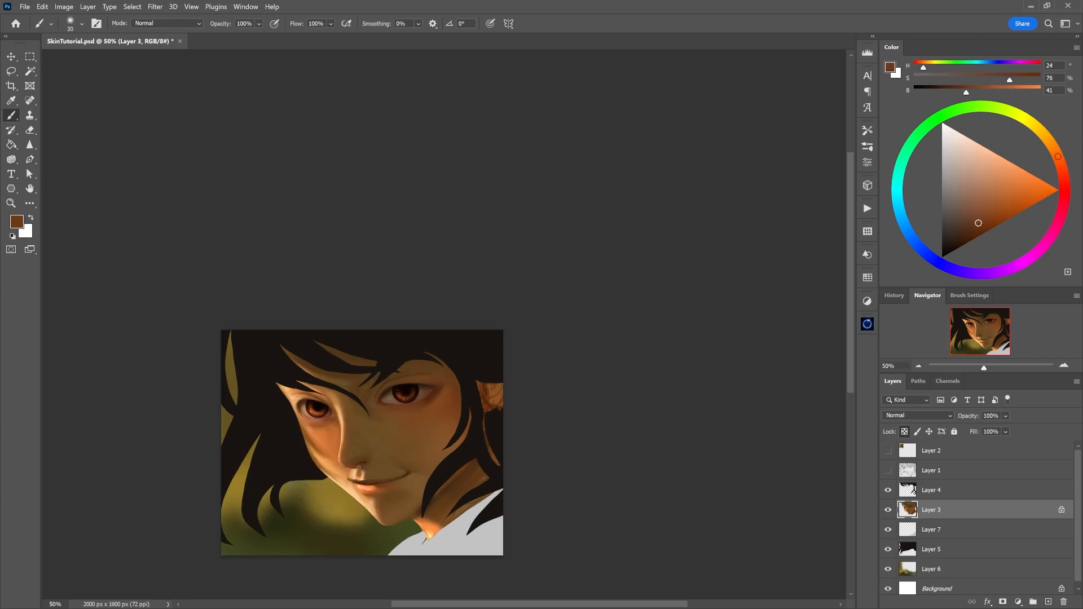
alt+click(371, 464)
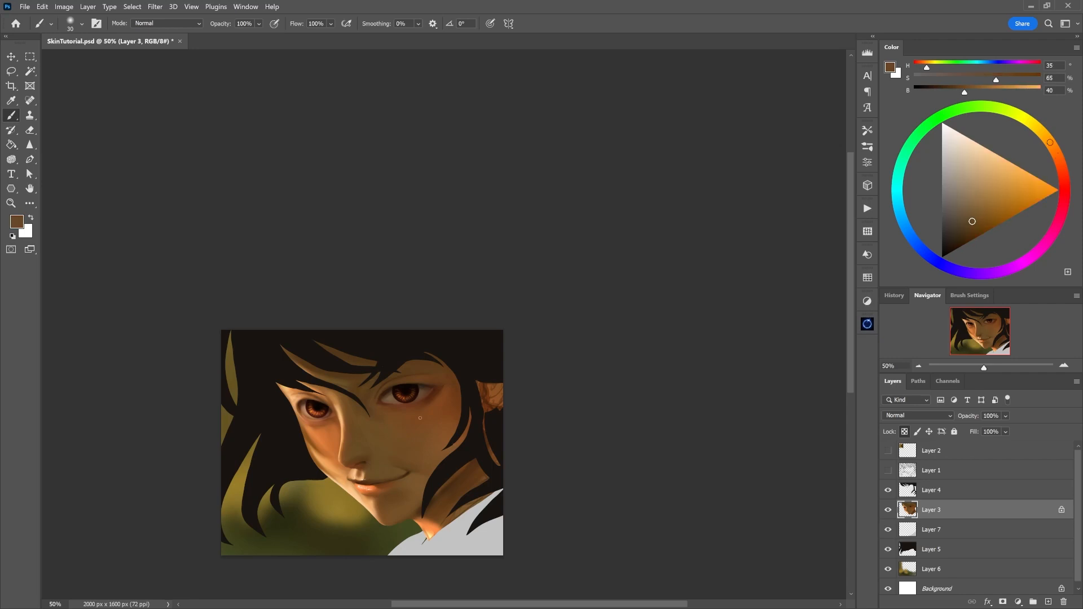
Sharpen the nose tip and nostril edge with sampled light orange and brown tones at 15 px.
alt+click(343, 466)
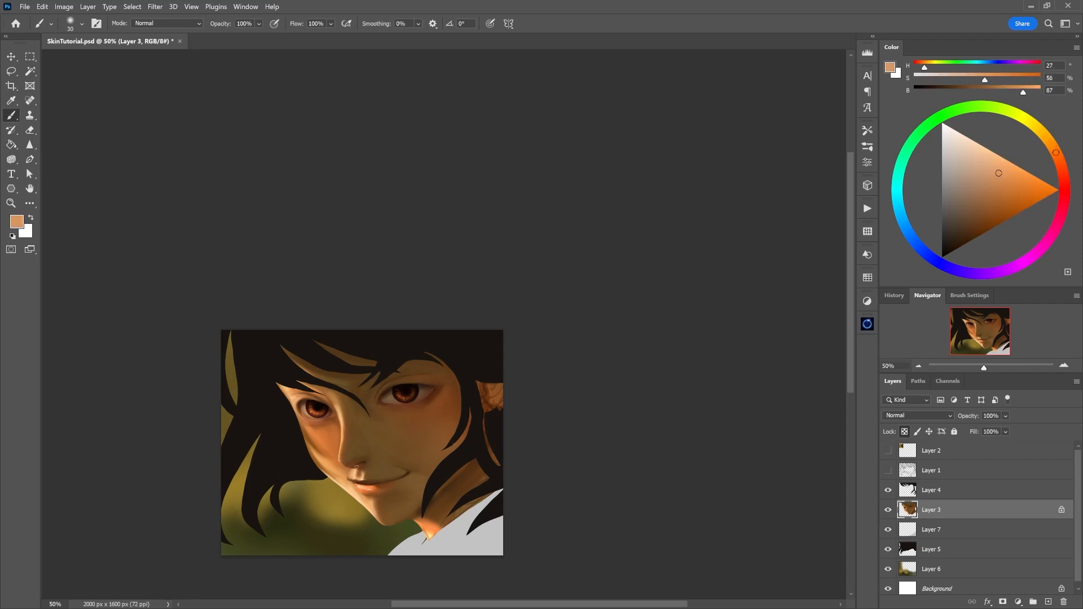
key(bracketleft)
key(bracketleft)
key(bracketleft)
alt+click(349, 463)
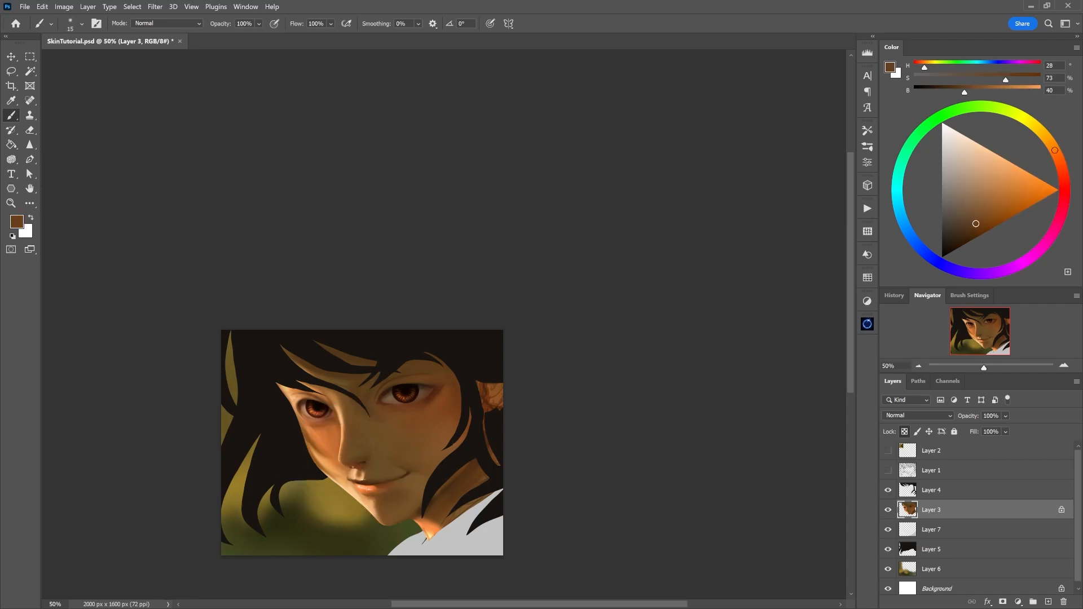
alt+click(354, 467)
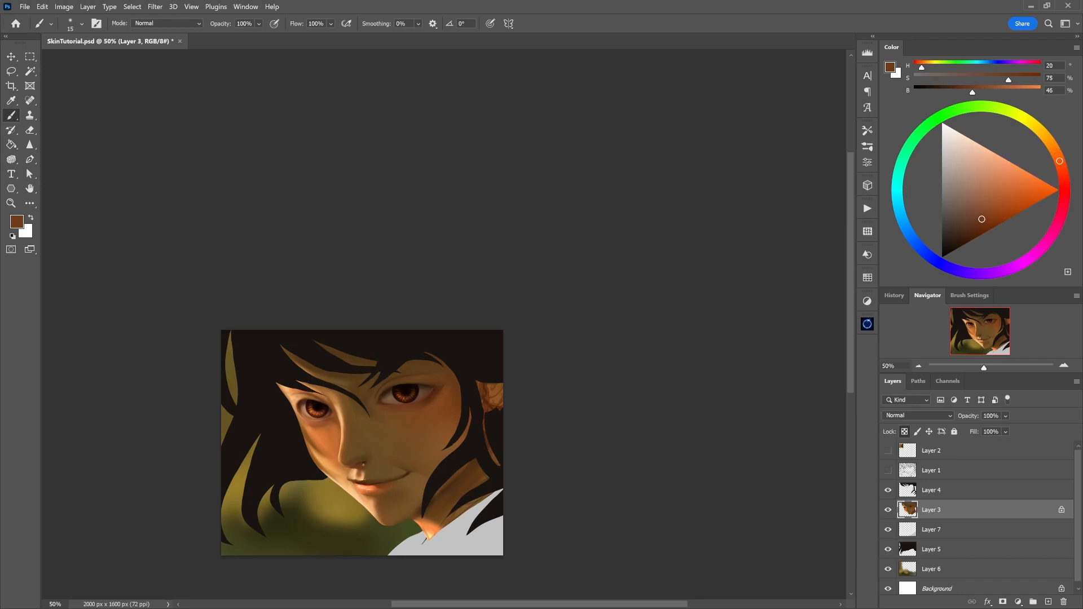
alt+click(353, 466)
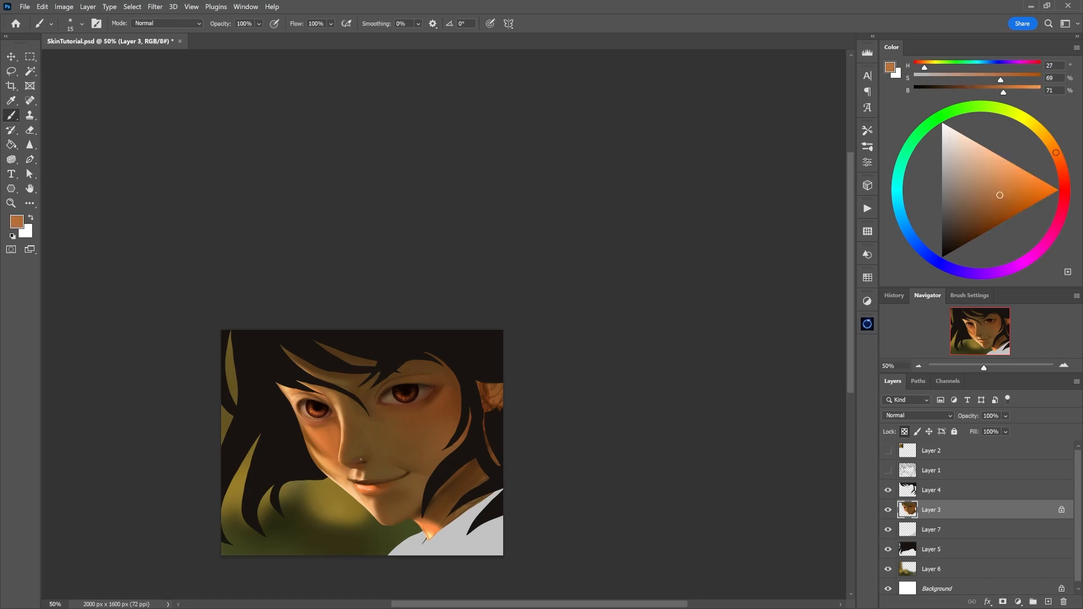
alt+click(345, 460)
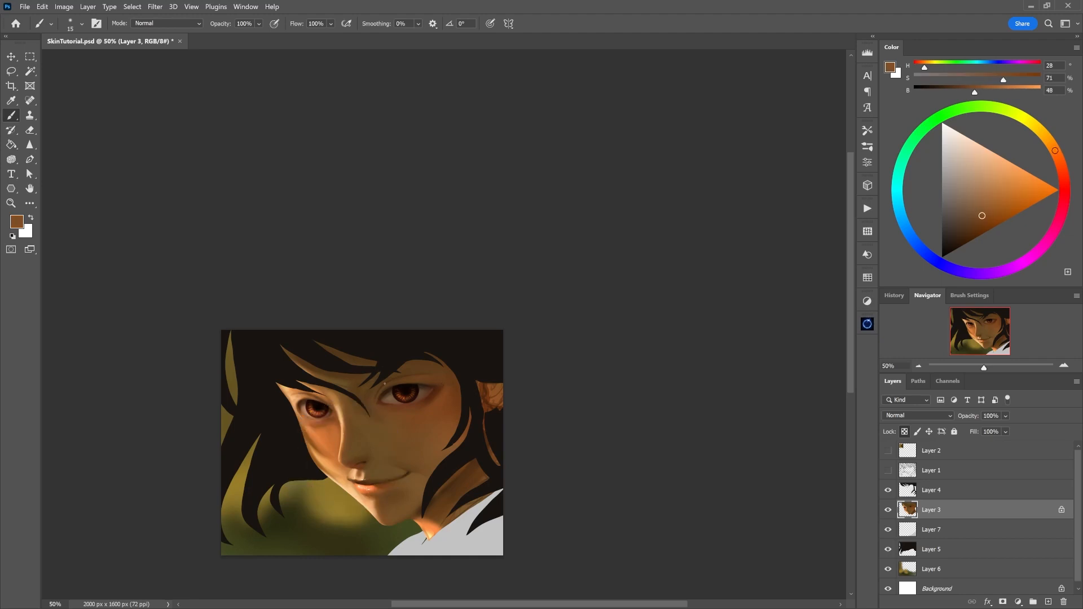
Blend the nose bridge up to the larger eye's inner corner with sampled oranges and a brown at 15 px.
alt+click(341, 443)
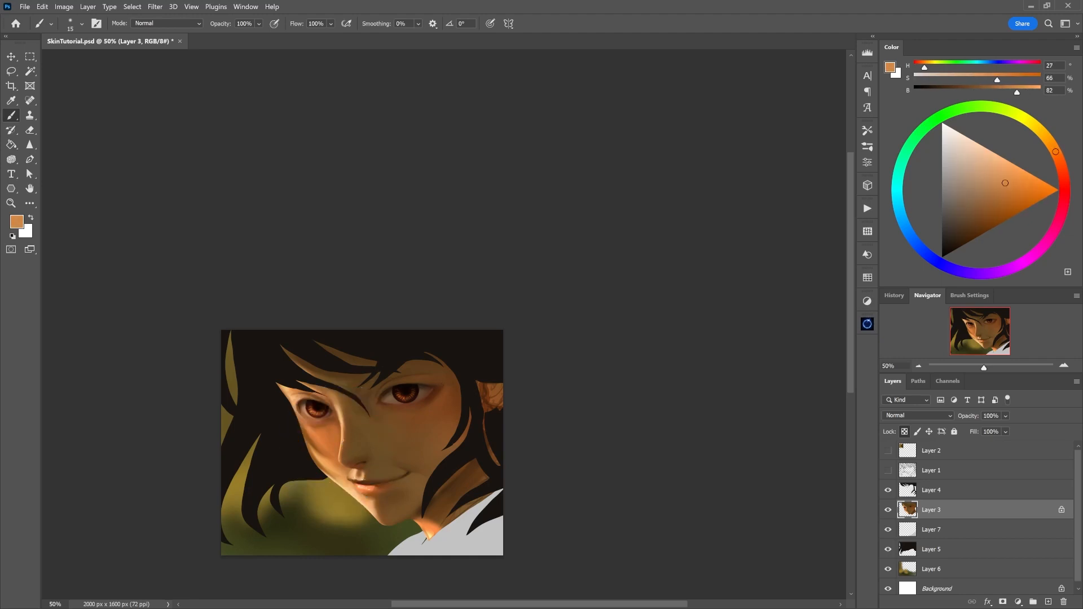
alt+click(345, 438)
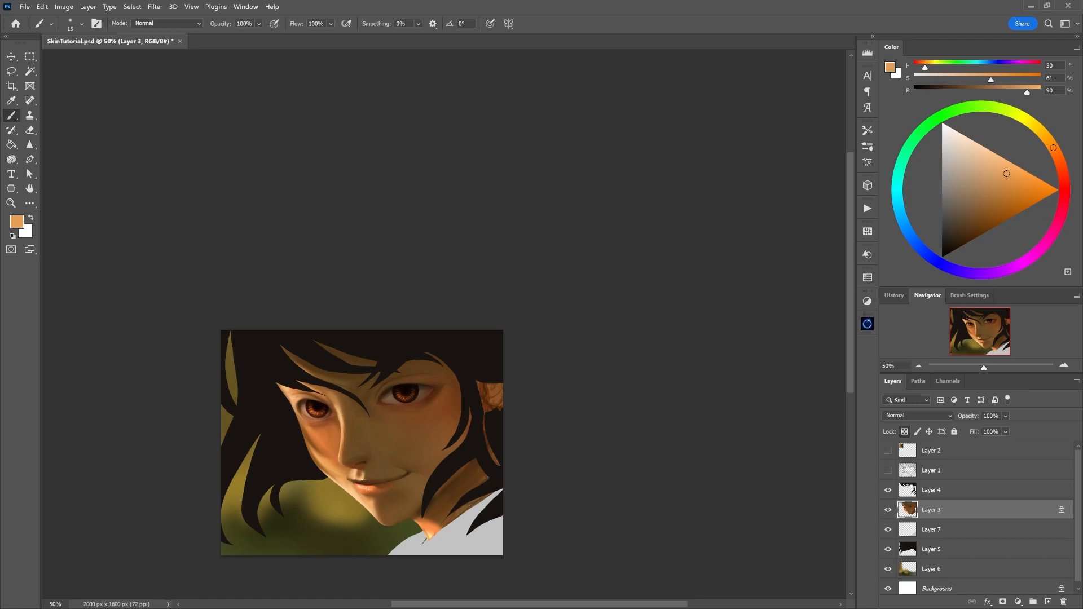
alt+click(339, 420)
alt+click(341, 434)
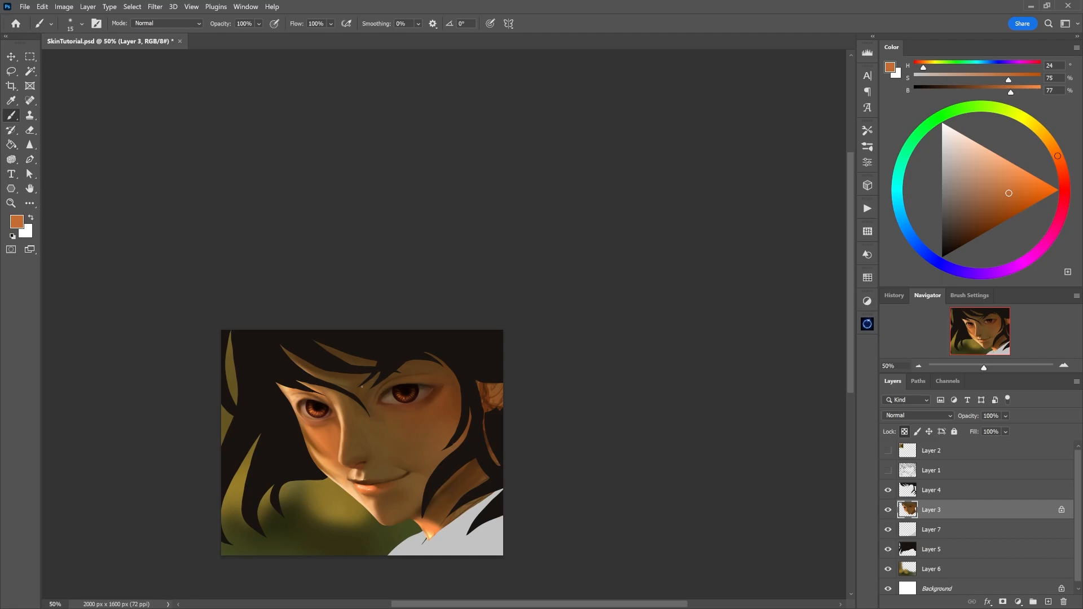
alt+click(380, 392)
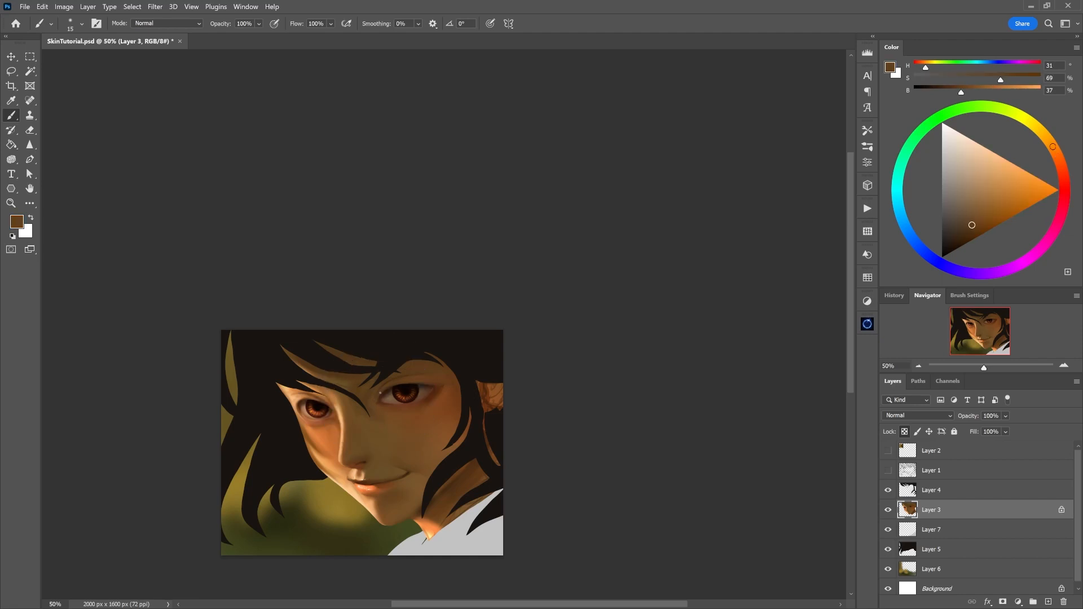
Shade the forehead skin between the hair strands with a brown sampled from the cheek at 45 px.
alt+click(461, 451)
key(bracketright)
key(bracketright)
key(bracketright)
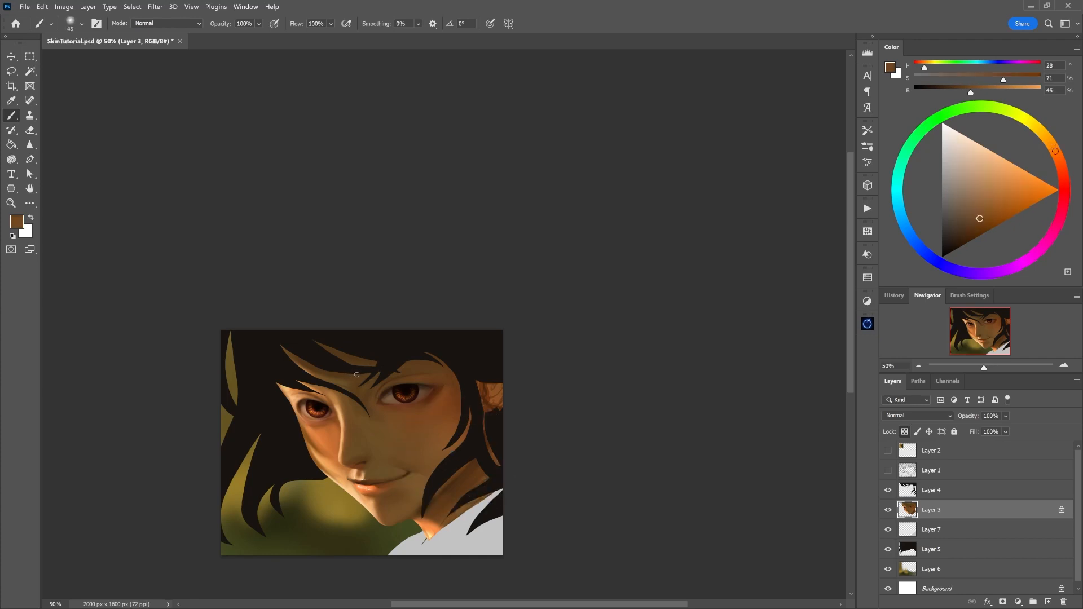
Block in the inner eyebrow beneath the bangs on Layer 3 with sampled dark tones, consulting the Layer 1 sketch for its placement.
alt+click(388, 341)
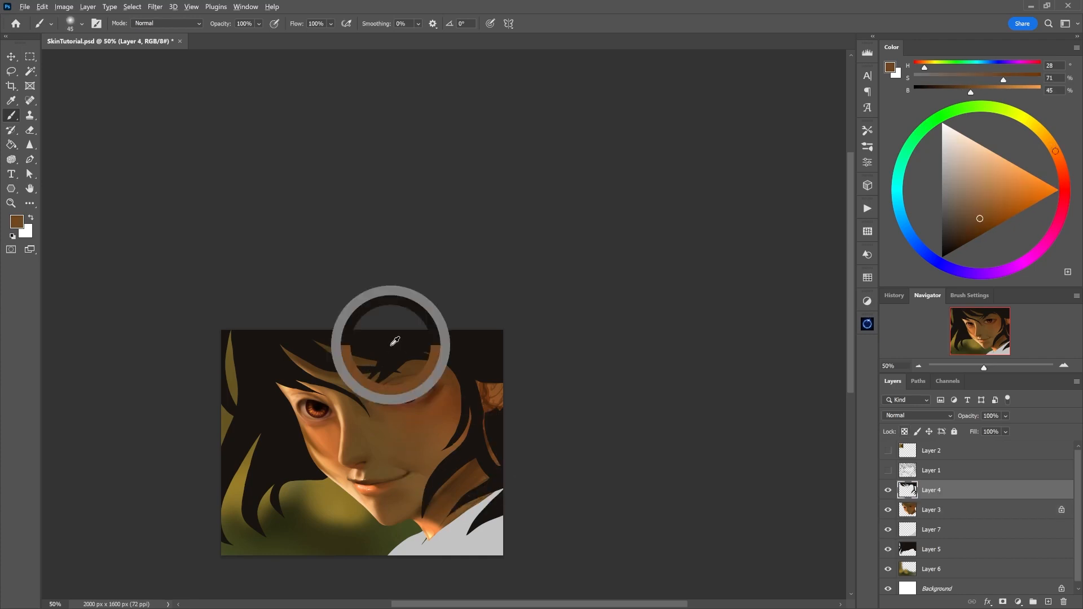
key(bracketright)
key(bracketright)
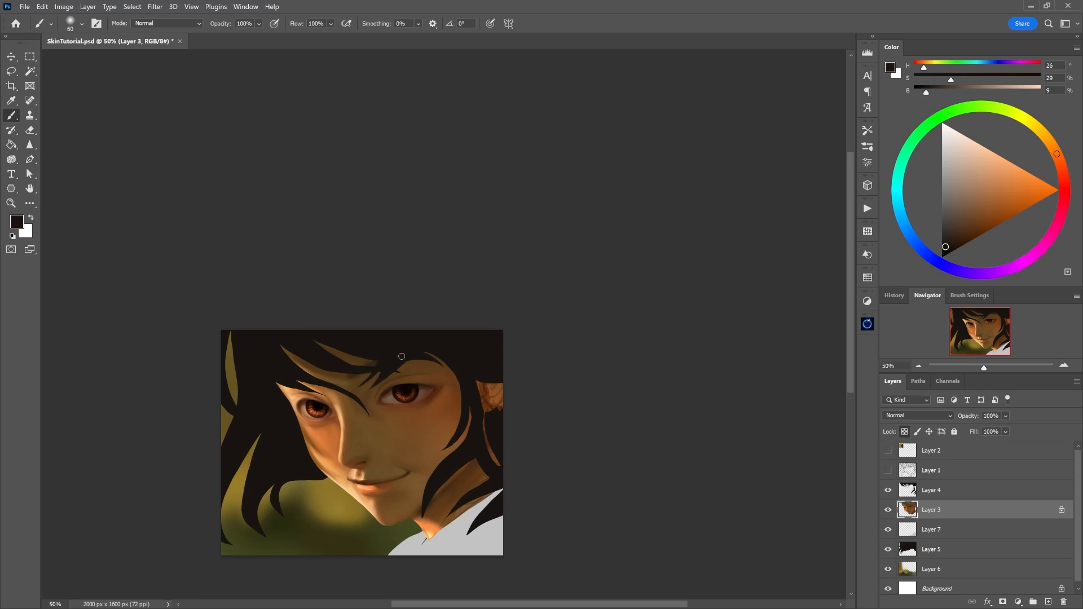
click(887, 472)
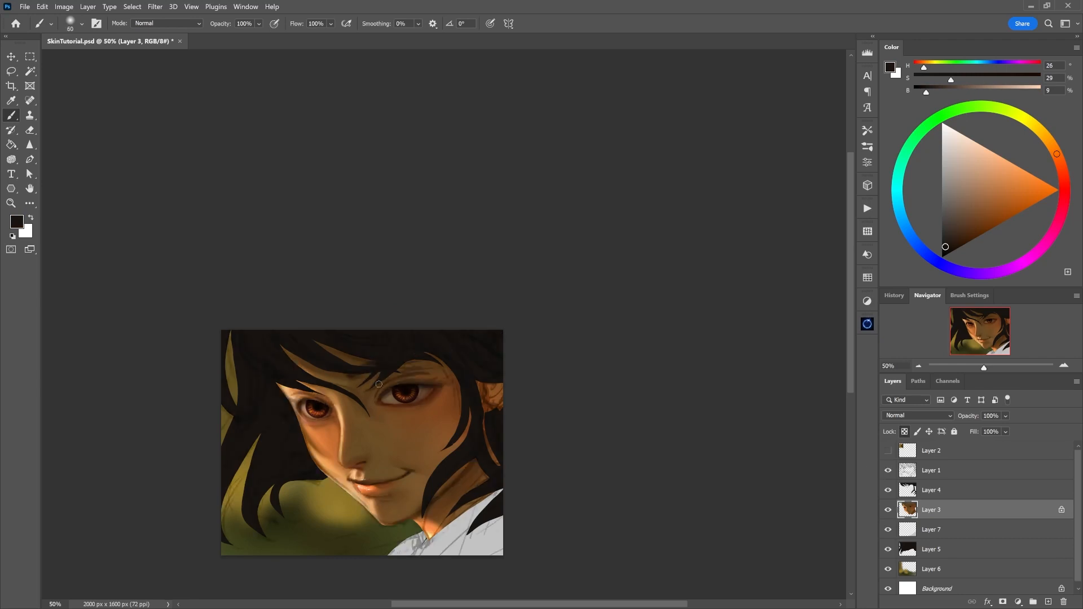
key(bracketleft)
alt+click(330, 393)
alt+click(351, 375)
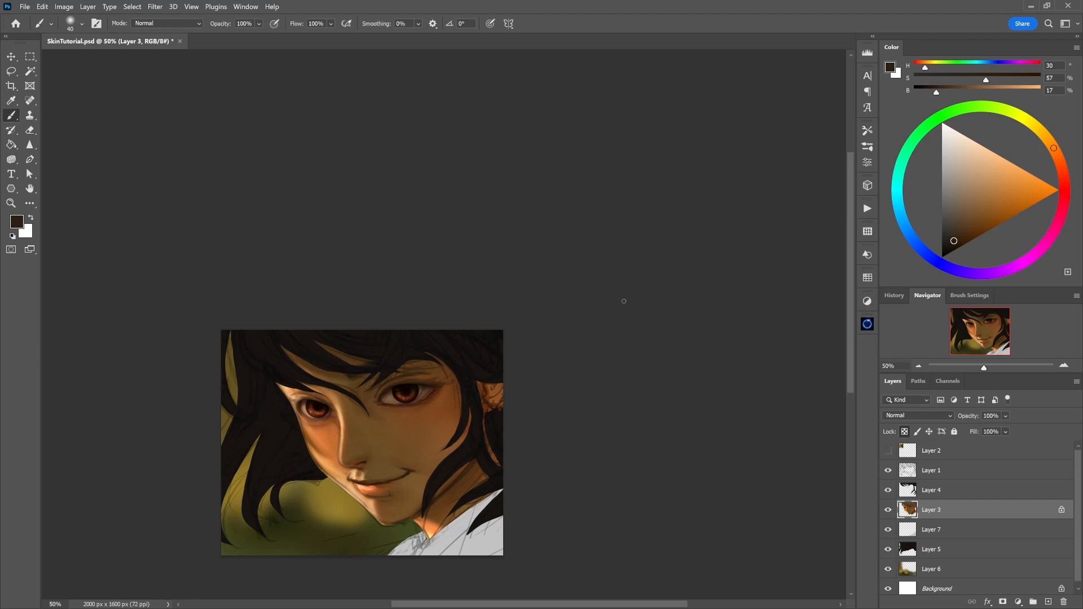
click(889, 470)
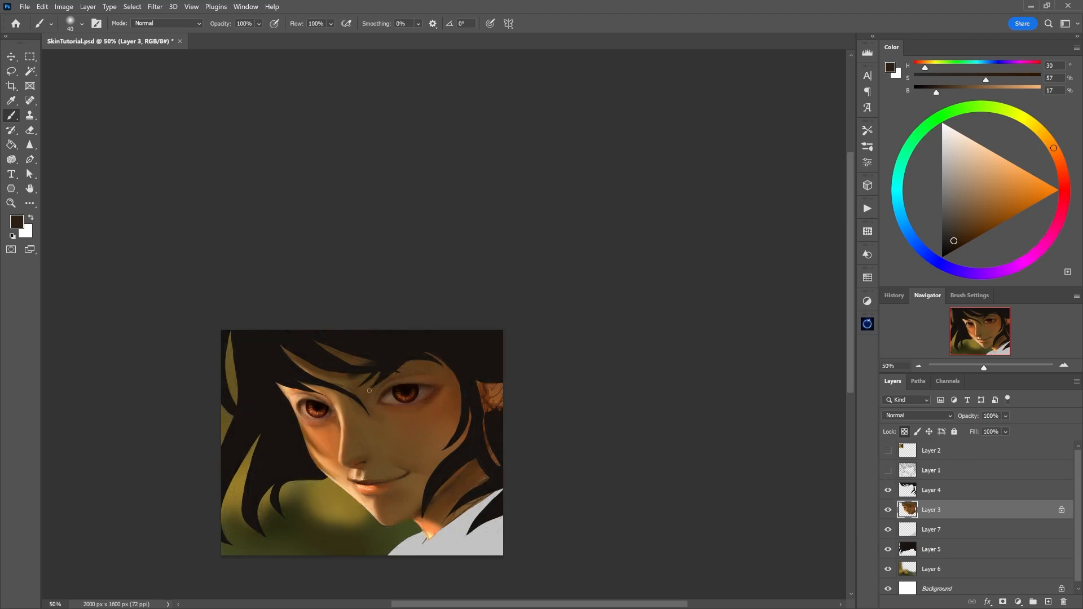
Blend the eyebrow shading into the forehead skin between the hair strands with sampled browns at 40 px.
alt+click(354, 374)
alt+click(357, 361)
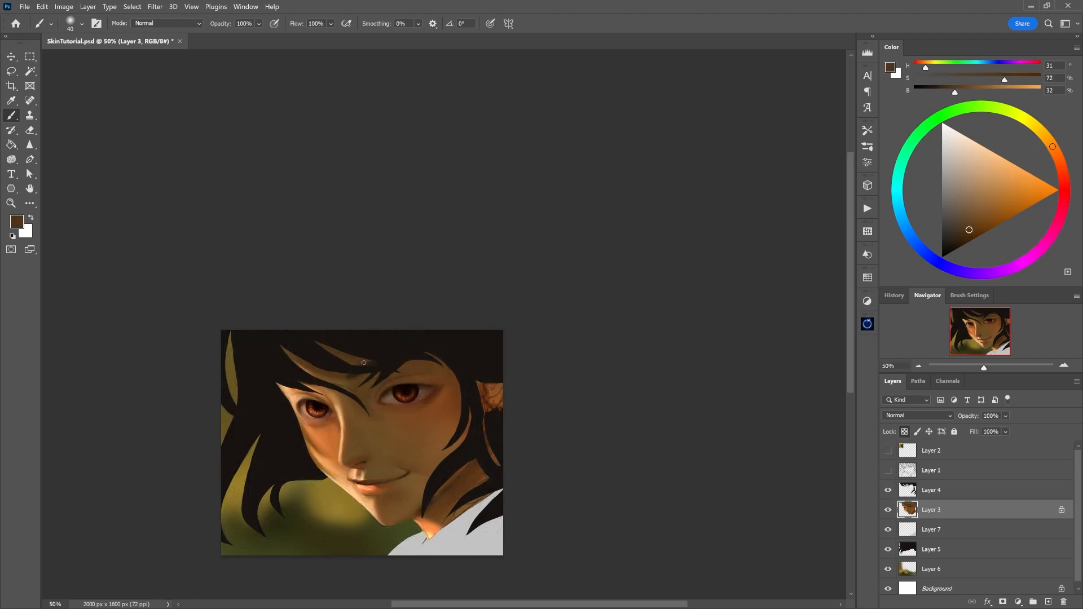
alt+click(426, 344)
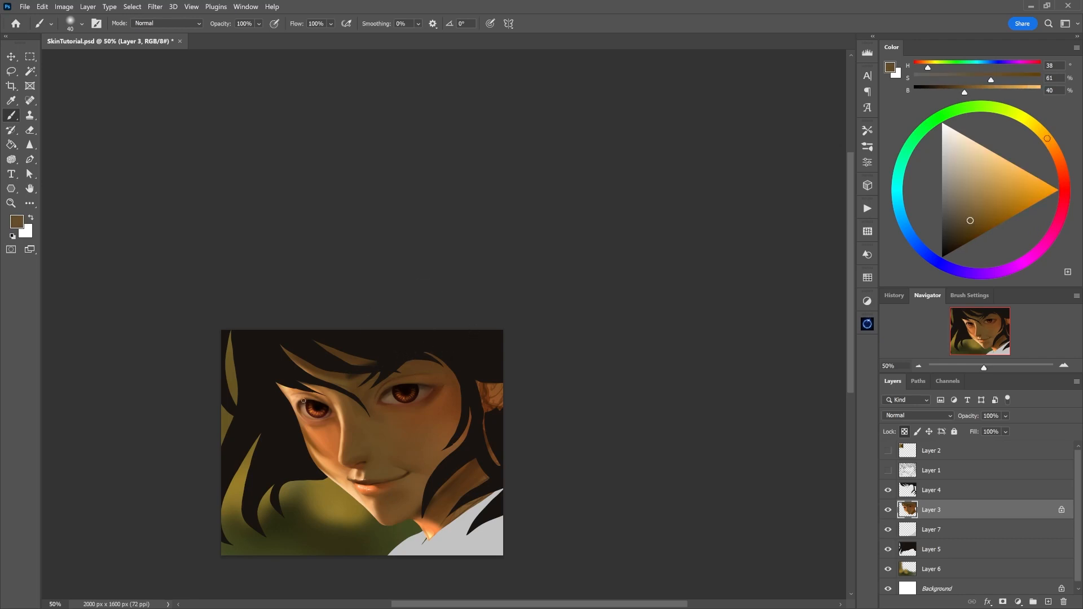
alt+click(349, 382)
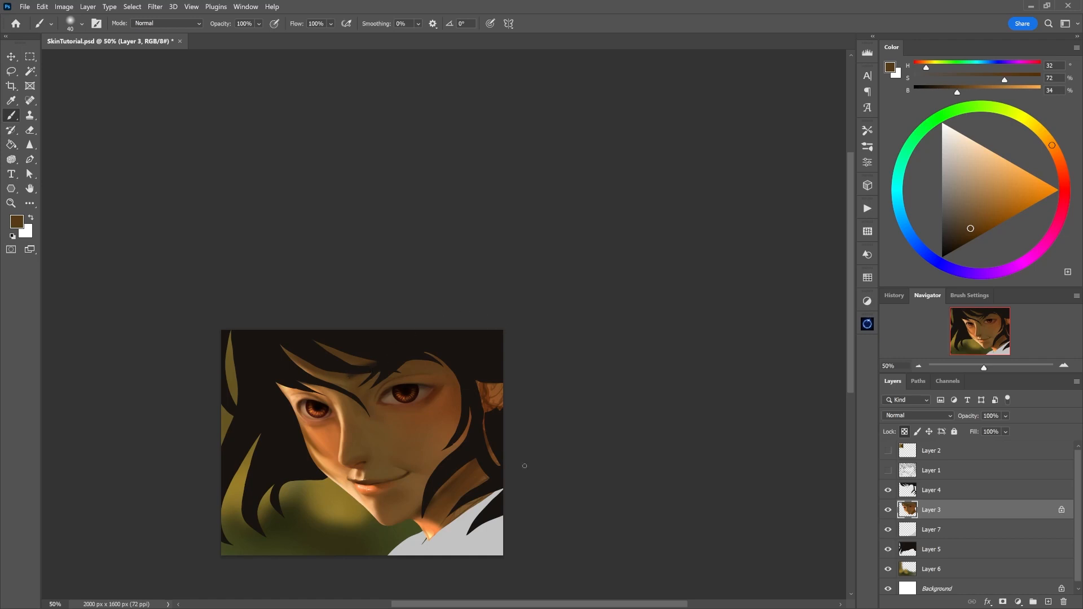
Add a layer above Layer 3, choose the 200 px Hair and Skin brush, and sample the near-black hair color with Layer 4 active.
click(1048, 602)
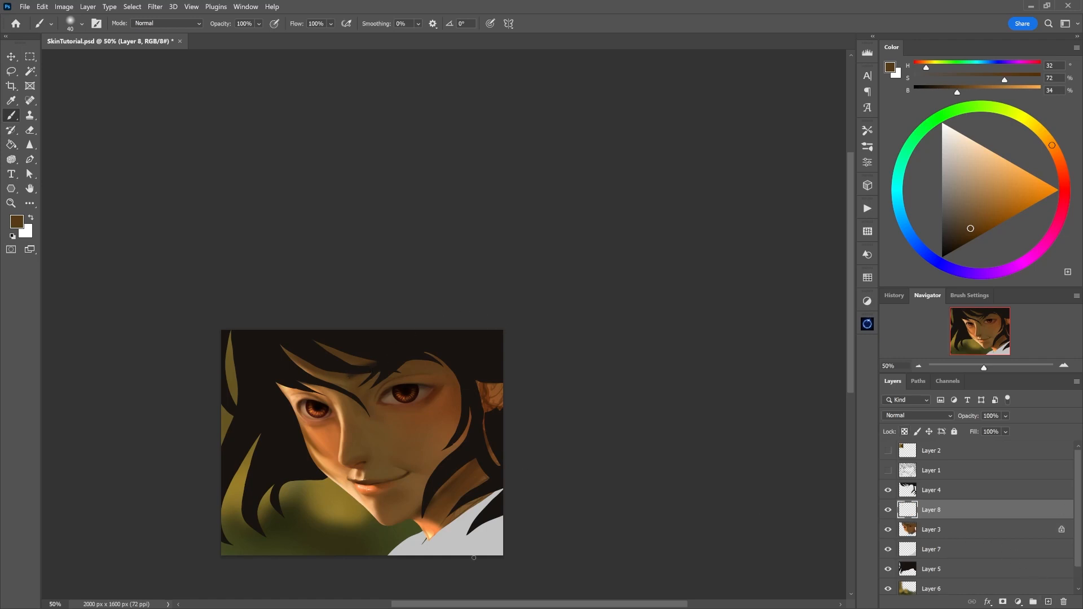
right_click(369, 483)
double_click(440, 499)
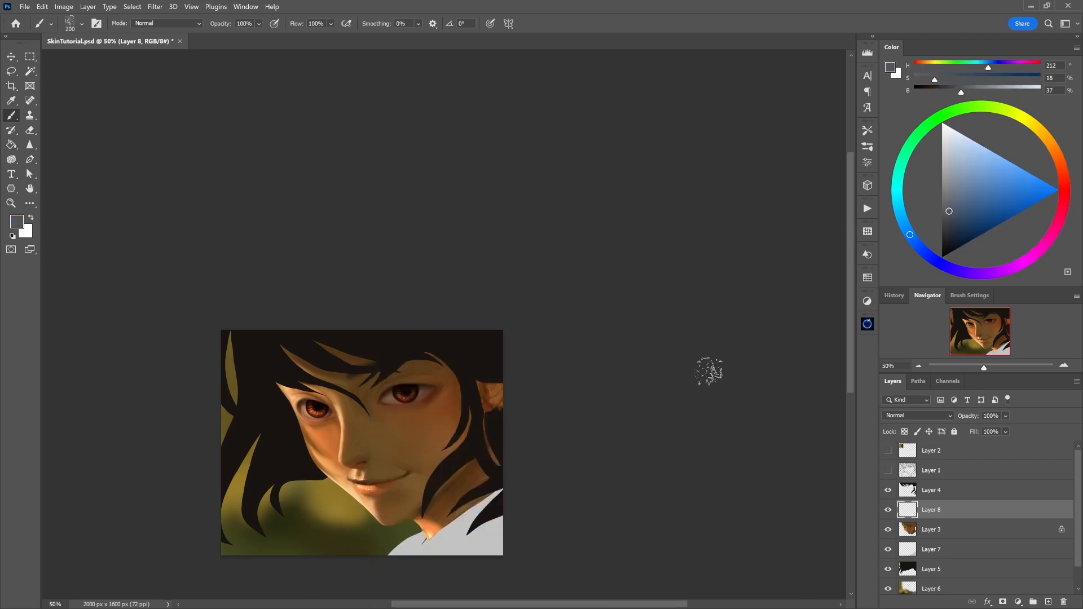
alt+click(348, 339)
ctrl+click(349, 341)
alt+click(353, 340)
key(bracketleft)
key(bracketleft)
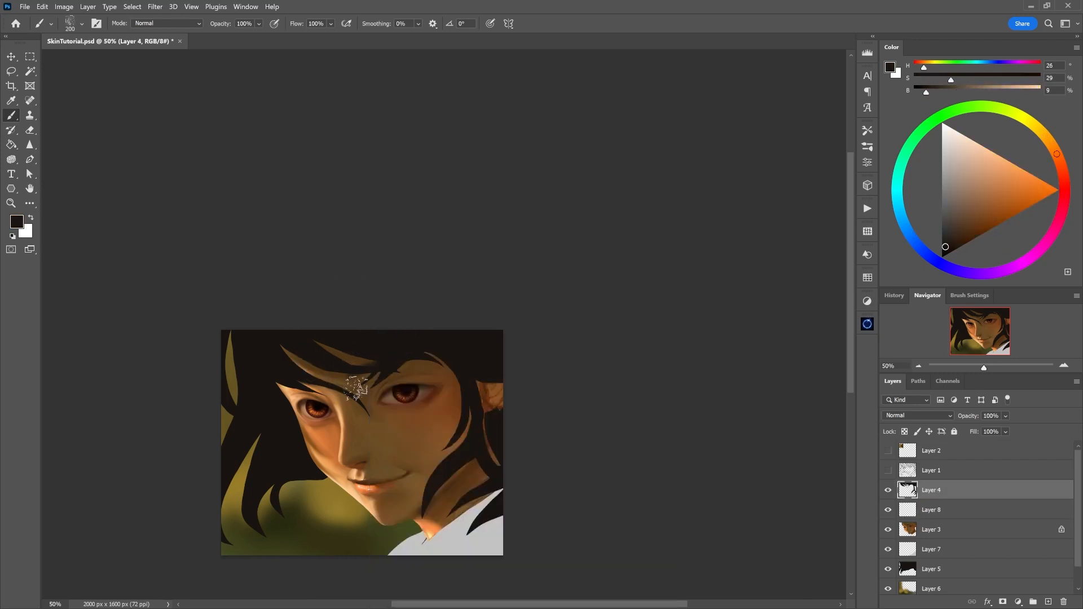
Reduce the hair brush to 35 px, trying a dark stroke across the cheek and undoing it.
key(bracketleft)
key(bracketleft)
key(bracketleft)
key(bracketleft)
key(bracketleft)
key(bracketleft)
key(bracketleft)
key(bracketleft)
key(bracketleft)
key(bracketleft)
mouse_move(455, 401)
mouse_down()
mouse_move(398, 465)
mouse_move(385, 534)
mouse_up()
key(bracketleft)
key(bracketleft)
key(bracketleft)
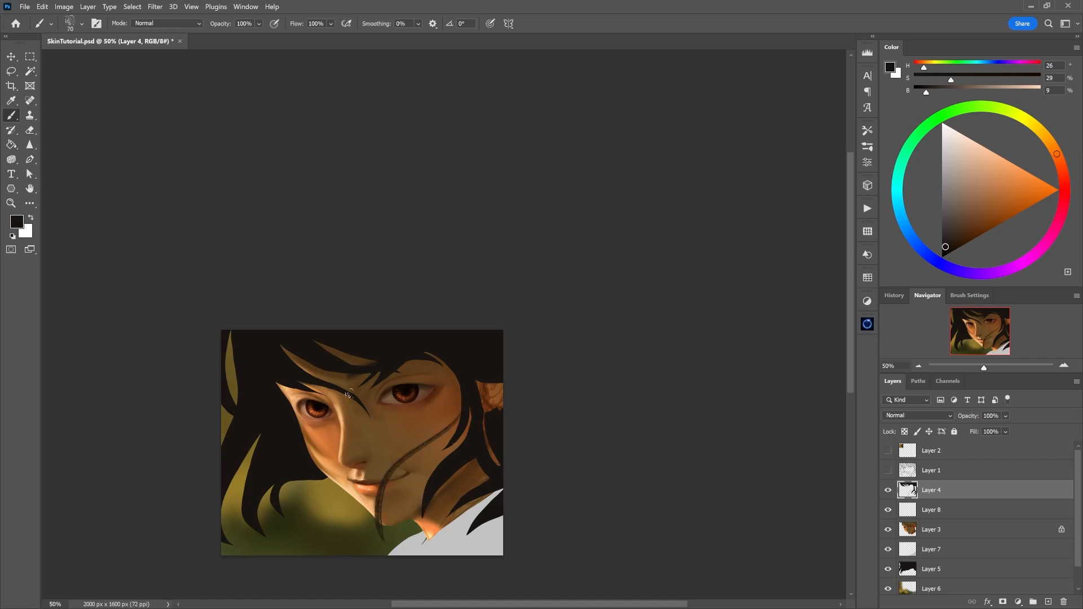
key(bracketleft)
key(ctrl+z)
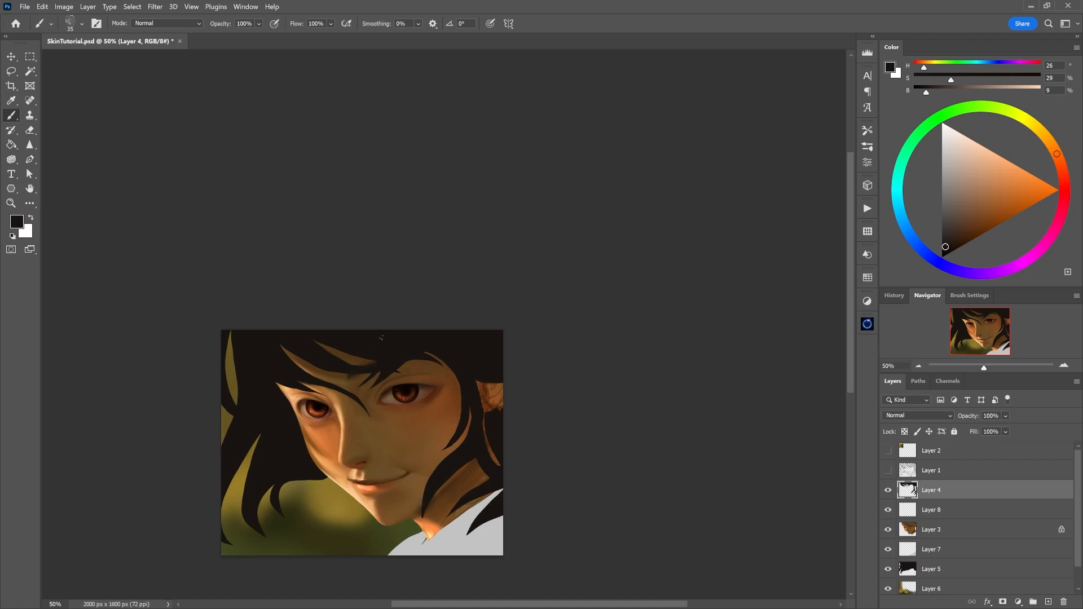
Add textured near-black eyebrow hairs and fine strand edges along the bangs on Layer 4 at 35 to 25 px.
click(1067, 368)
click(1066, 368)
drag(316, 424, 460, 235)
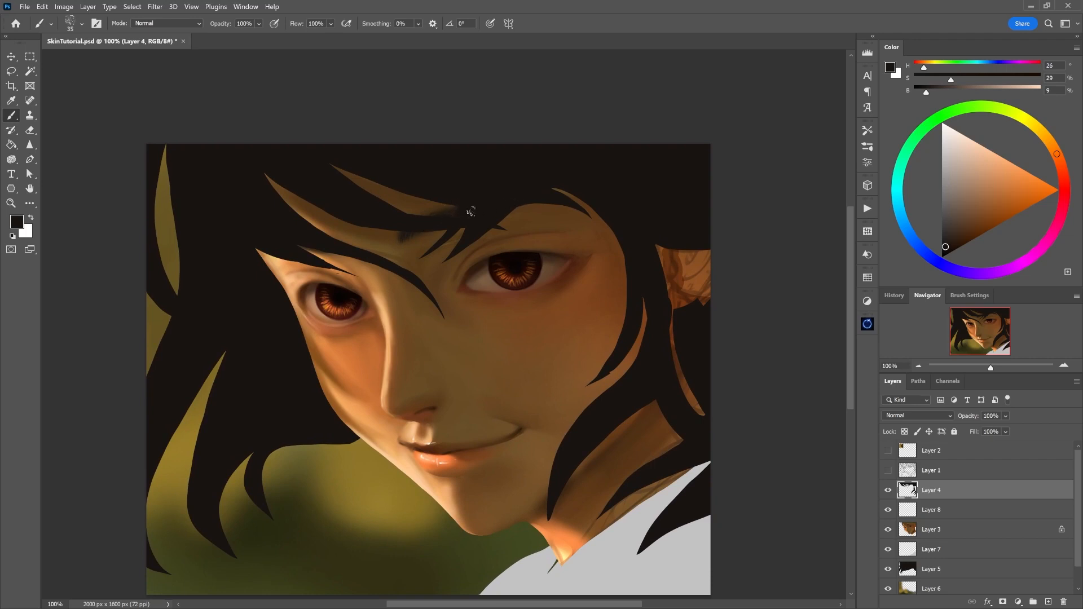
drag(527, 209, 566, 206)
drag(570, 231, 555, 268)
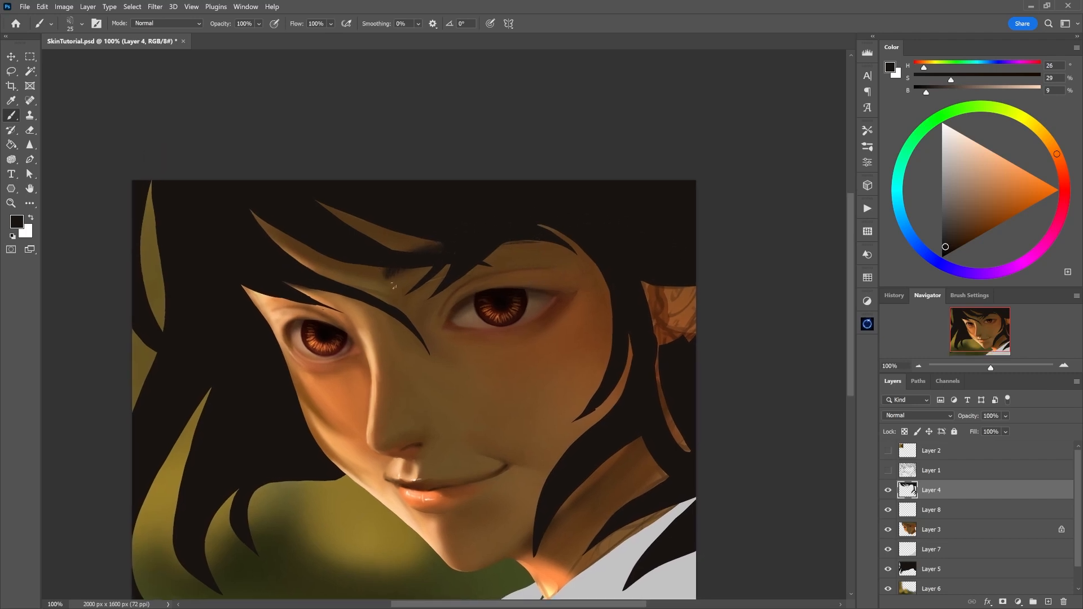
Mirror the canvas and paint fine near-black eyelashes along the larger eye's upper lid at 25 px.
key(ctrl+shift+h)
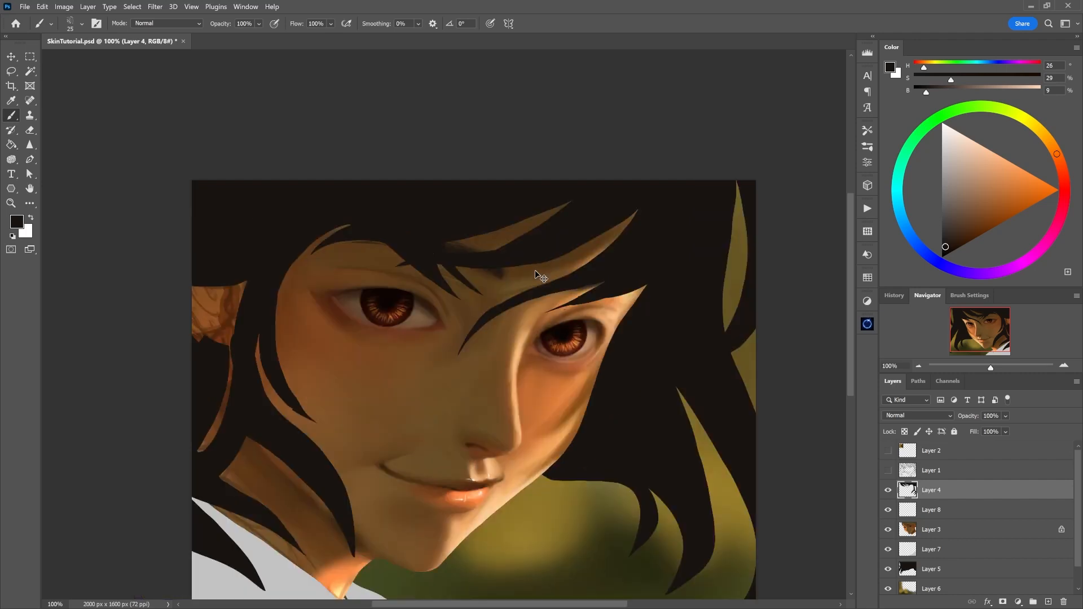
key(bracketright)
key(ctrl+minus)
drag(491, 289, 436, 264)
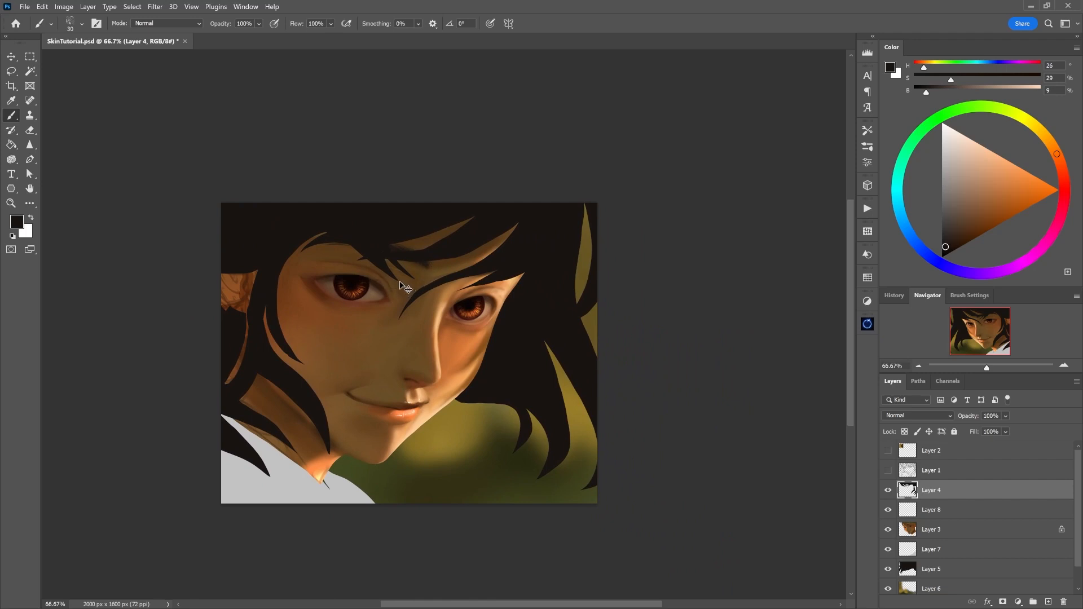
key(bracketleft)
key(e)
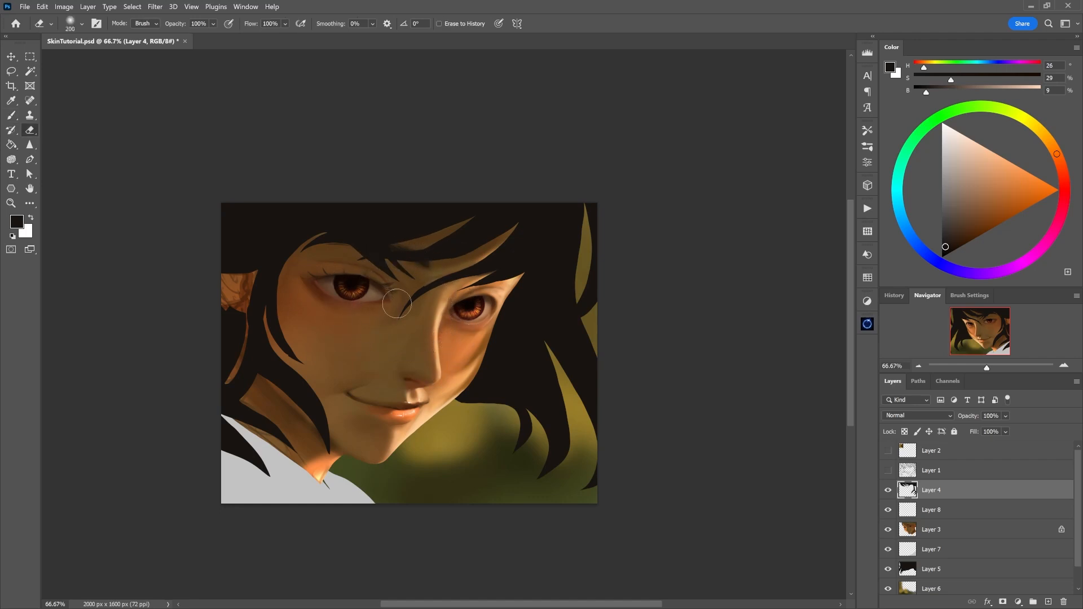
key(b)
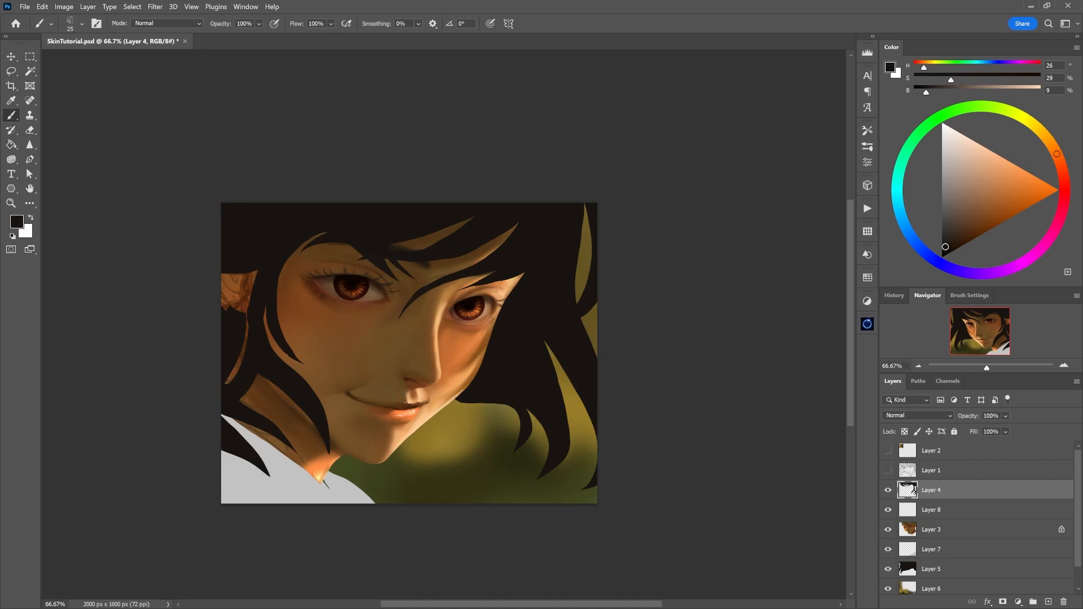
Paint near-black eyelashes around the smaller eye, flipping the canvas back and undoing a stray lower-lid stroke.
drag(502, 297, 491, 298)
key(ctrl+shift+h)
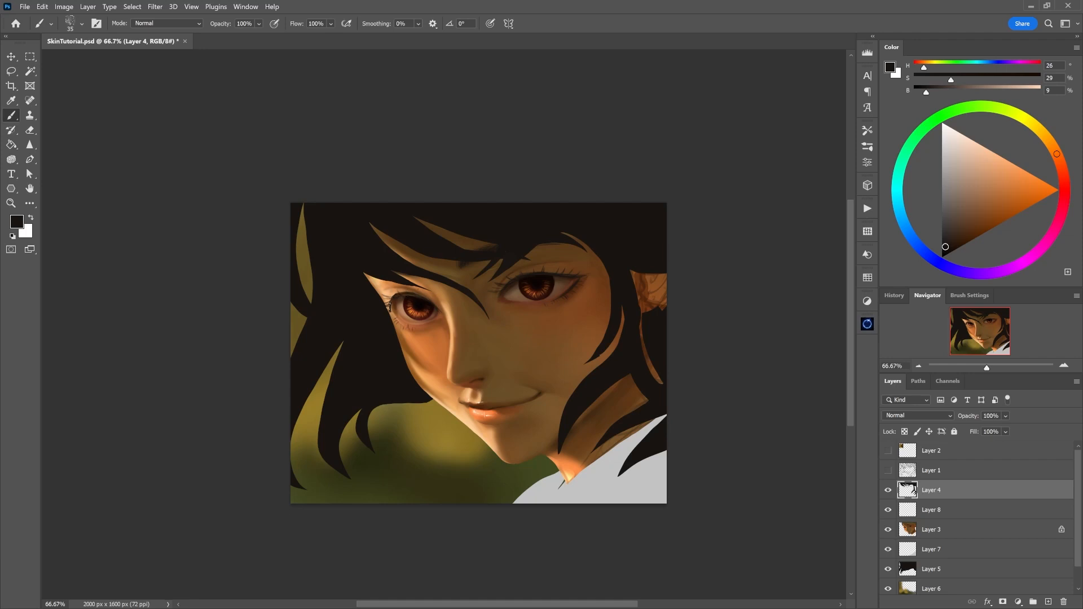
drag(389, 308, 406, 323)
key(ctrl+z)
drag(599, 259, 575, 290)
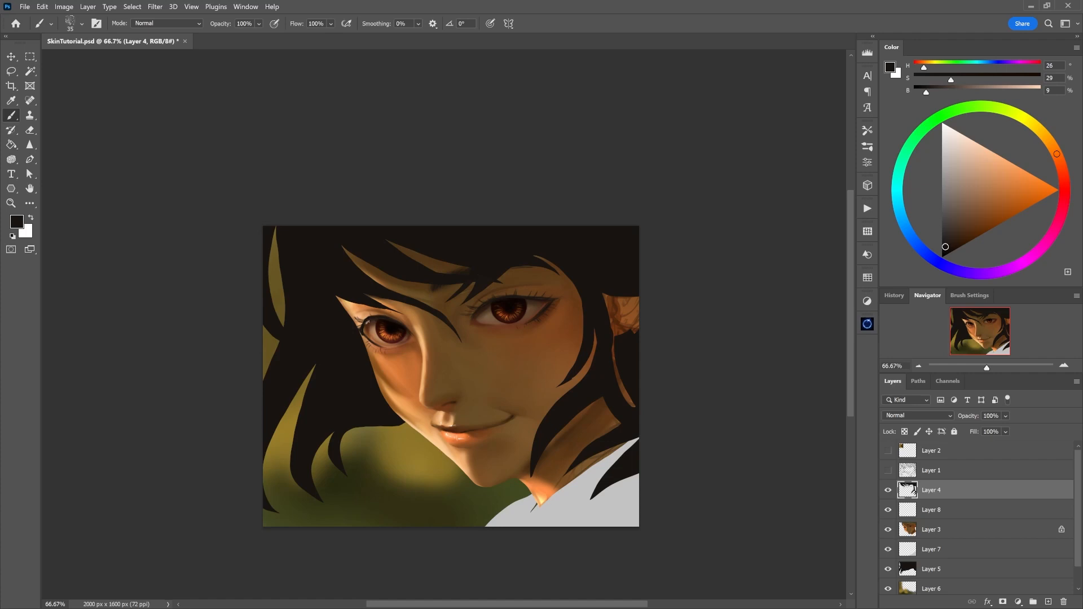
Lock Layer 4's transparent pixels, sample a light orange from the lit skin, and choose the soft round brush.
click(918, 367)
click(918, 367)
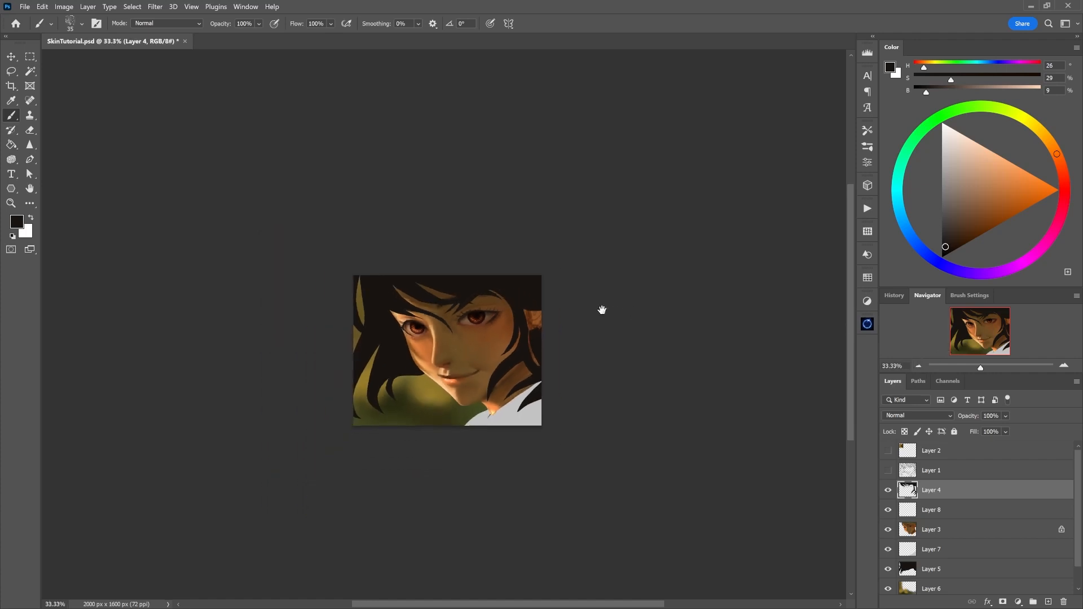
drag(586, 307, 568, 353)
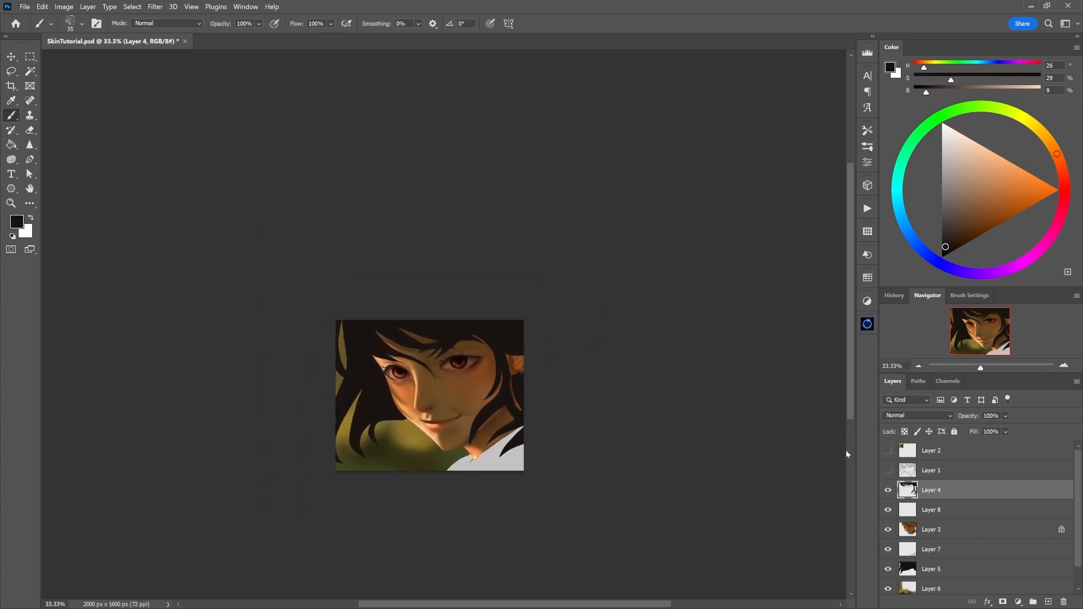
click(904, 431)
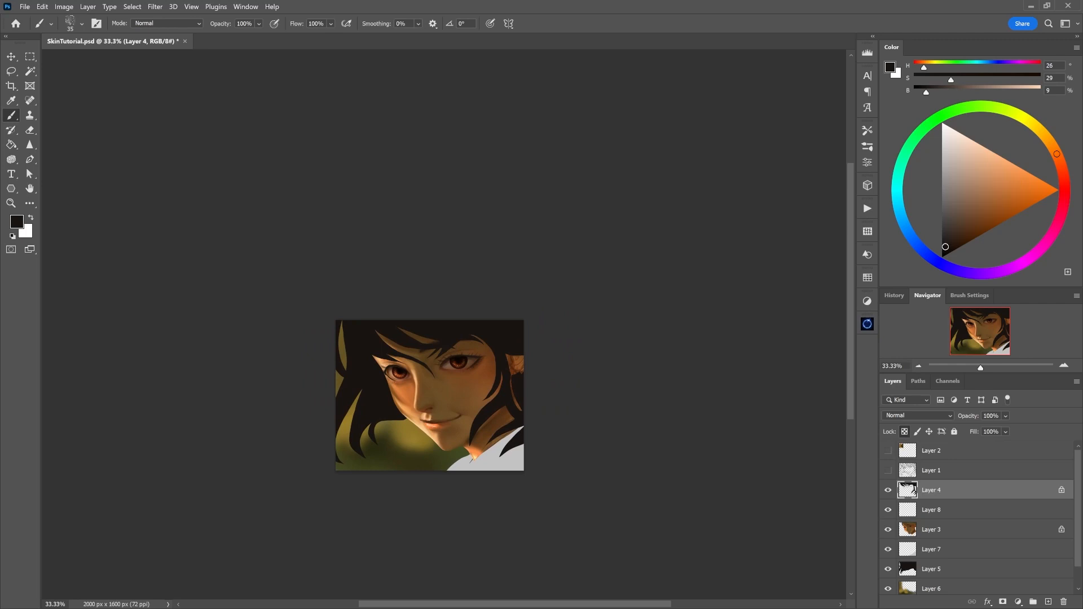
alt+click(420, 419)
right_click(421, 419)
click(481, 410)
key(Return)
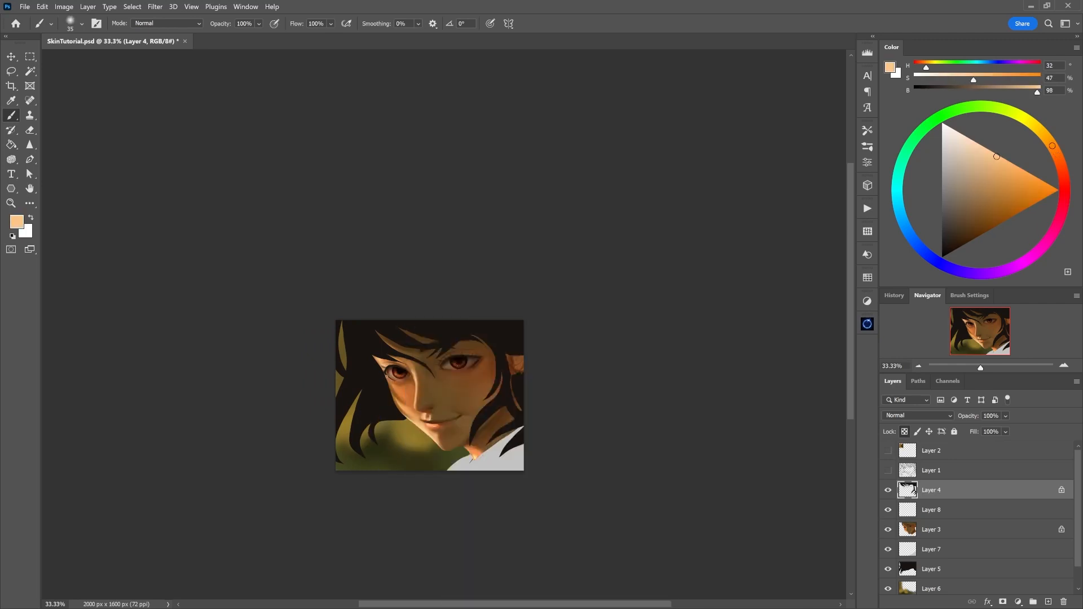
Soften the lashes and hair edge beside the smaller eye with a dark brown sampled there at 125 px.
key(bracketright)
key(bracketright)
key(bracketright)
key(bracketright)
key(bracketright)
key(bracketright)
key(bracketright)
key(bracketright)
alt+click(386, 373)
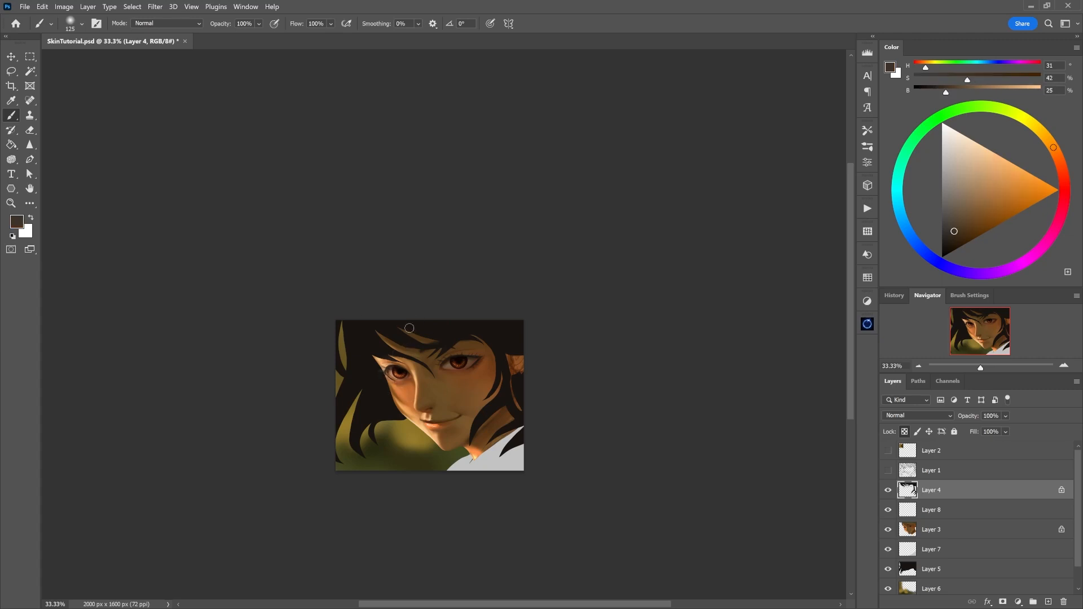
drag(474, 375, 479, 345)
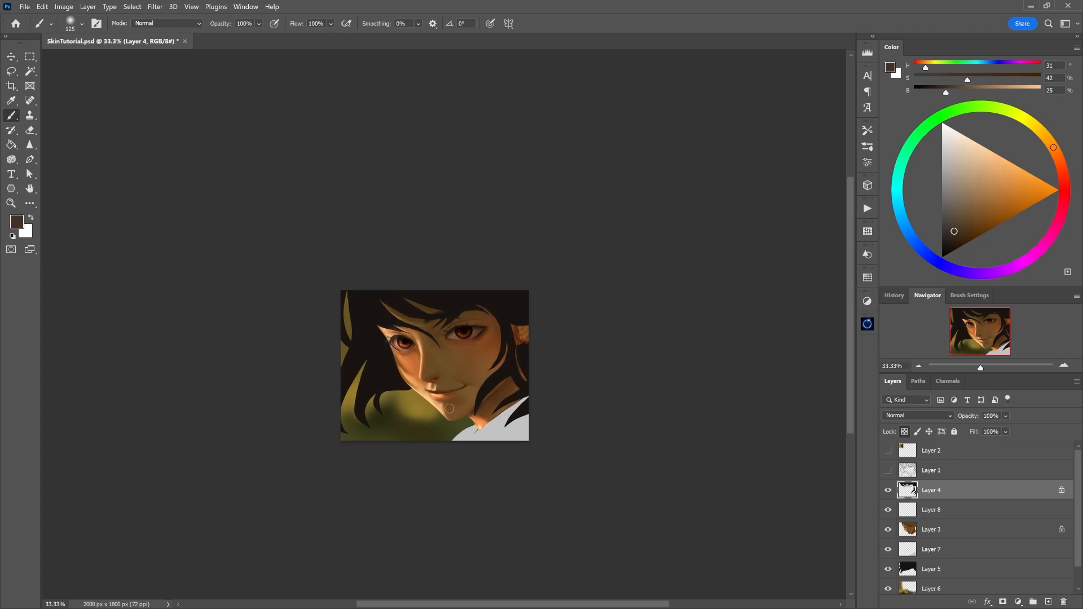
Add a new empty layer directly above Layer 3 for the eye highlights.
click(941, 525)
click(938, 510)
click(980, 531)
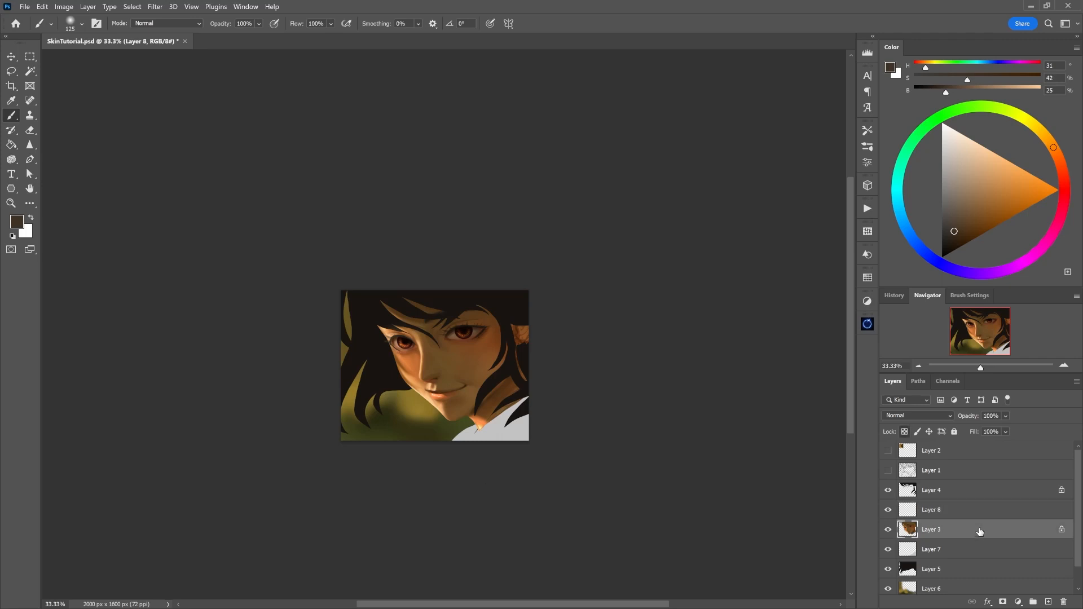
click(1048, 601)
click(1064, 366)
click(1063, 366)
Choose the 73 px brush from the Basic set and set the color to pale peach, H 32, S 20, B 100.
right_click(400, 381)
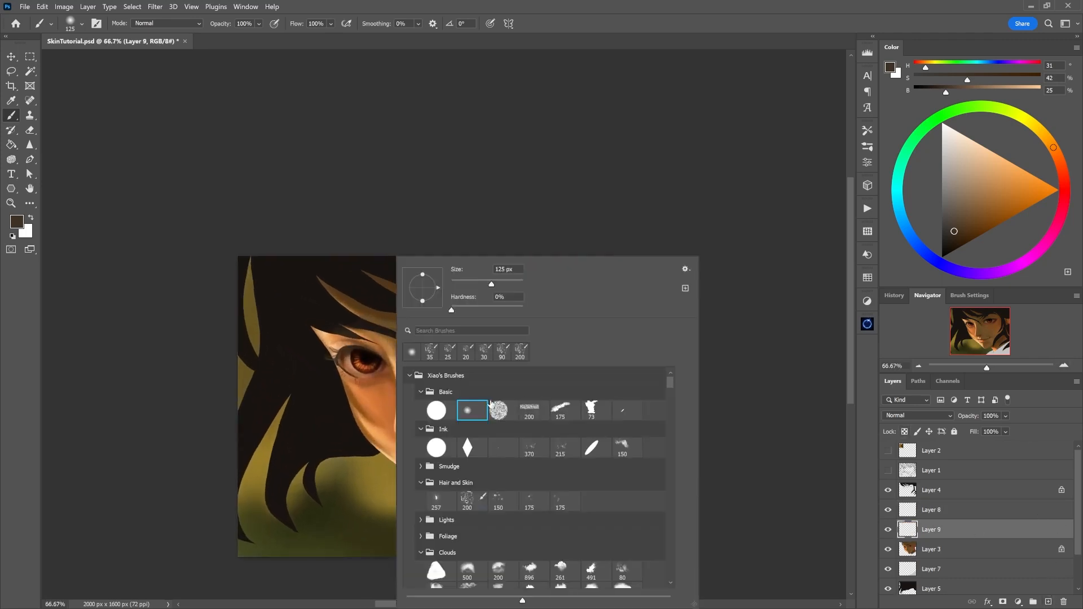
right_click(489, 402)
click(725, 389)
right_click(521, 415)
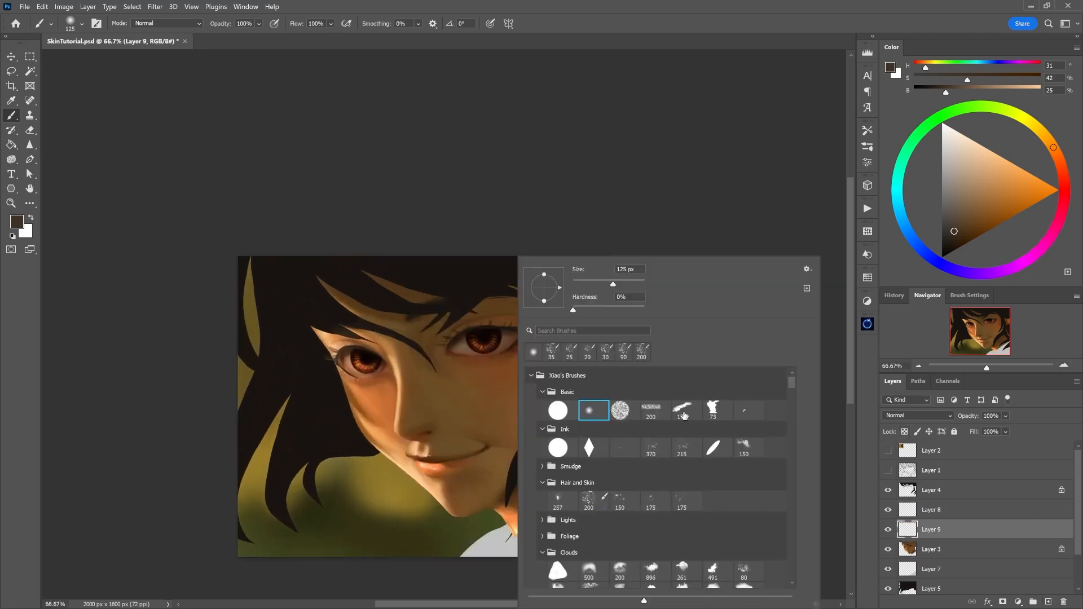
double_click(714, 410)
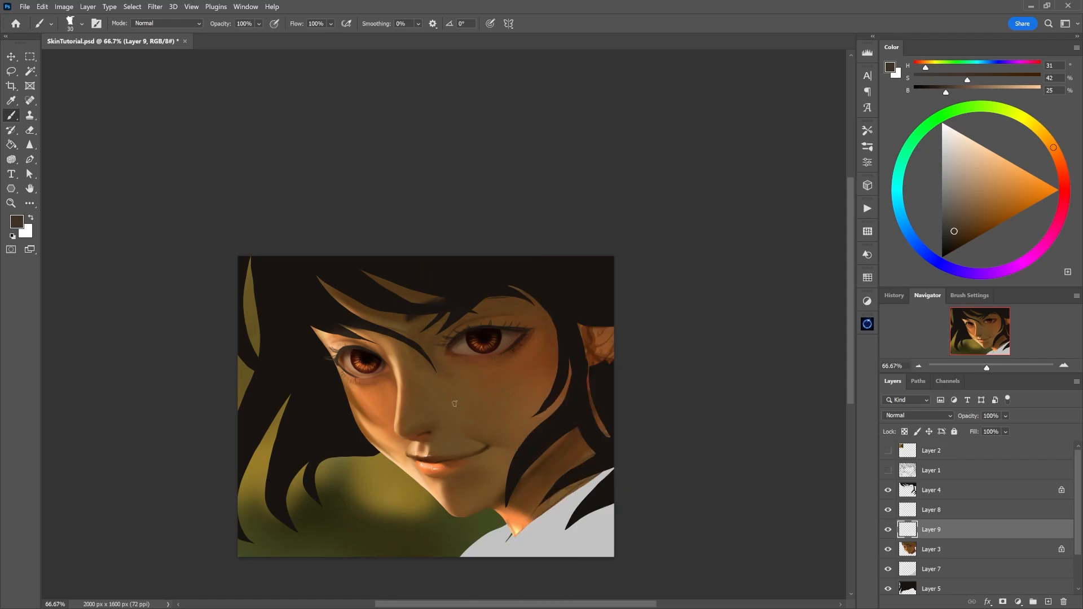
drag(986, 151, 967, 114)
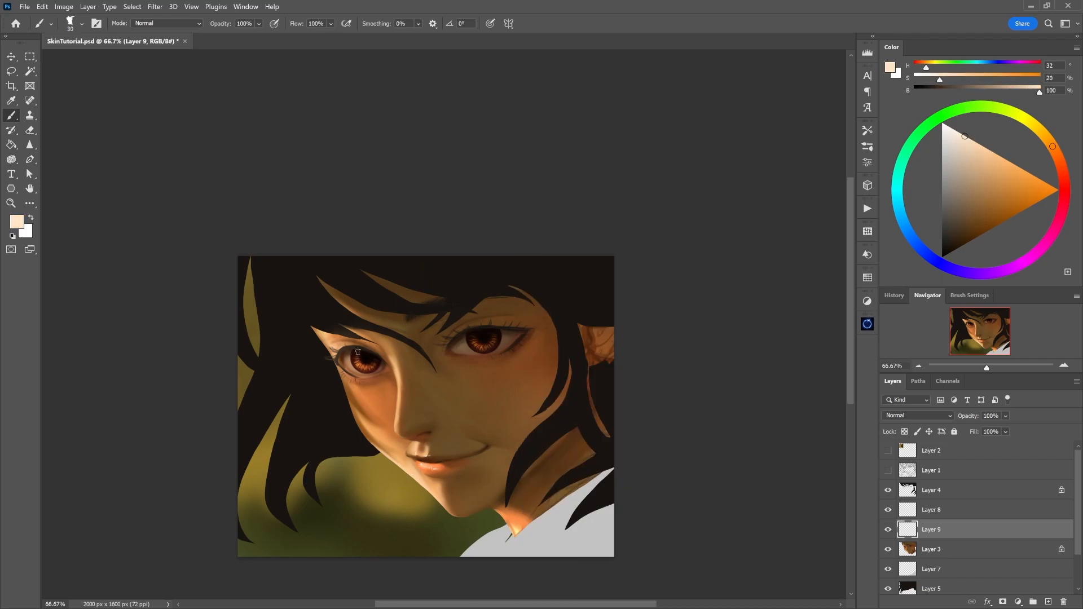
Dot small pale peach moisture highlights along the lower lids and inner corners of both eyes at 6 px.
key(bracketleft)
key(bracketleft)
key(bracketleft)
key(bracketleft)
key(bracketleft)
key(bracketleft)
key(bracketleft)
key(bracketleft)
key(bracketleft)
Add a new layer directly above Layer 3 and outline freehand reflection shapes inside both eyes, subtracting a strip across each.
click(956, 551)
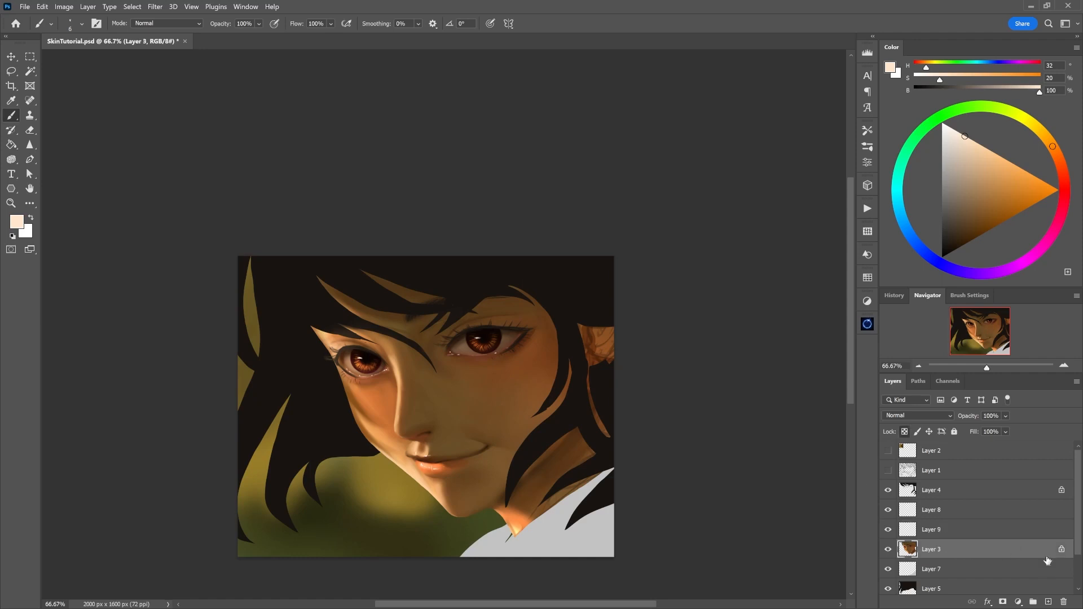
click(1048, 600)
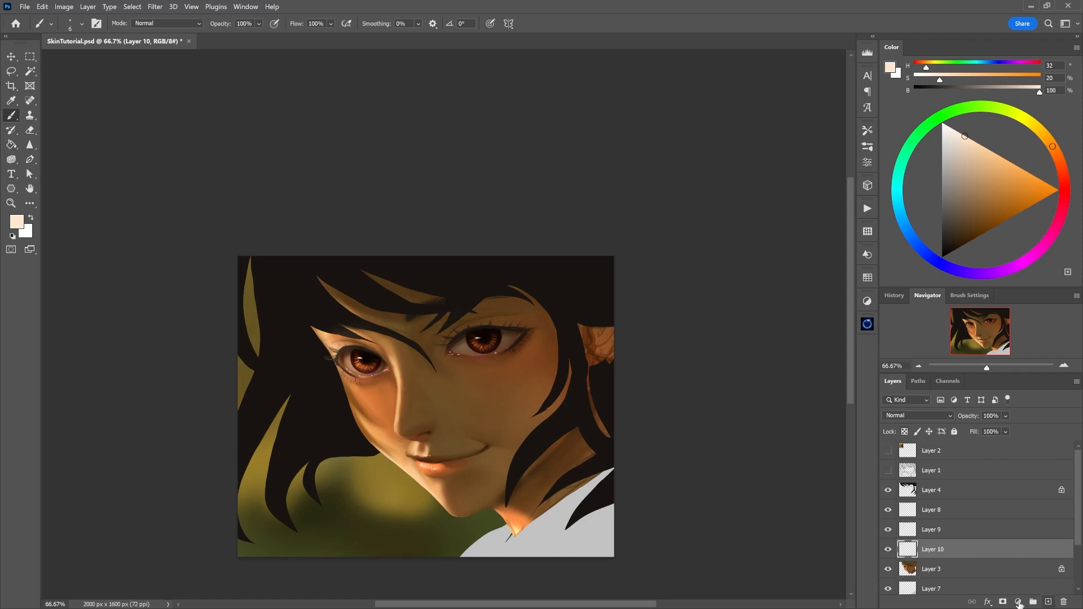
click(11, 71)
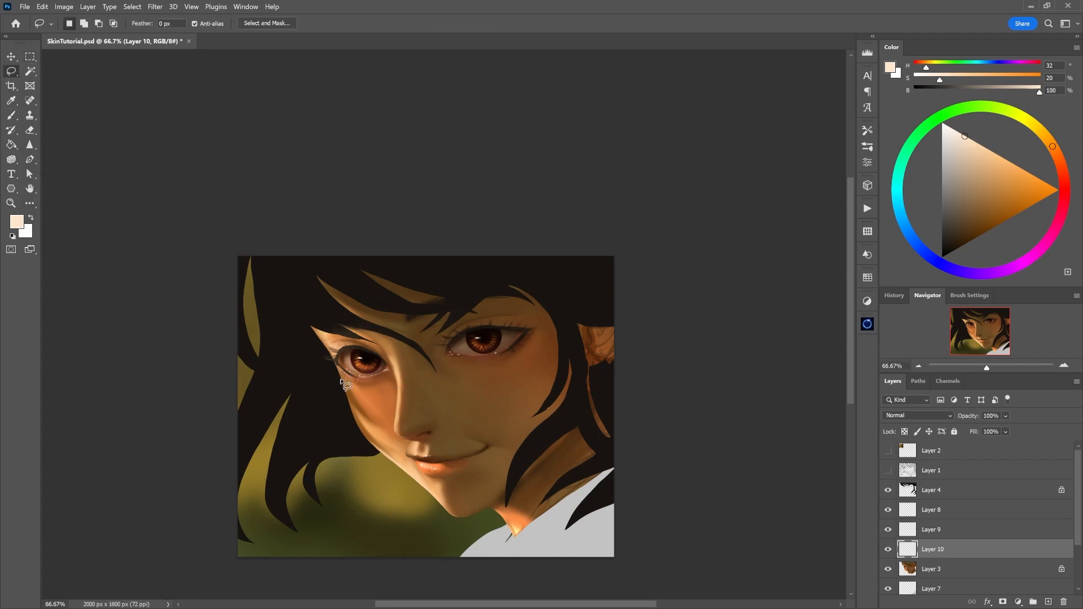
mouse_move(347, 358)
mouse_down()
mouse_move(381, 369)
mouse_move(364, 374)
mouse_move(346, 360)
mouse_up()
mouse_move(455, 351)
mouse_down()
mouse_move(474, 335)
mouse_move(505, 337)
mouse_move(488, 352)
mouse_move(455, 351)
mouse_up()
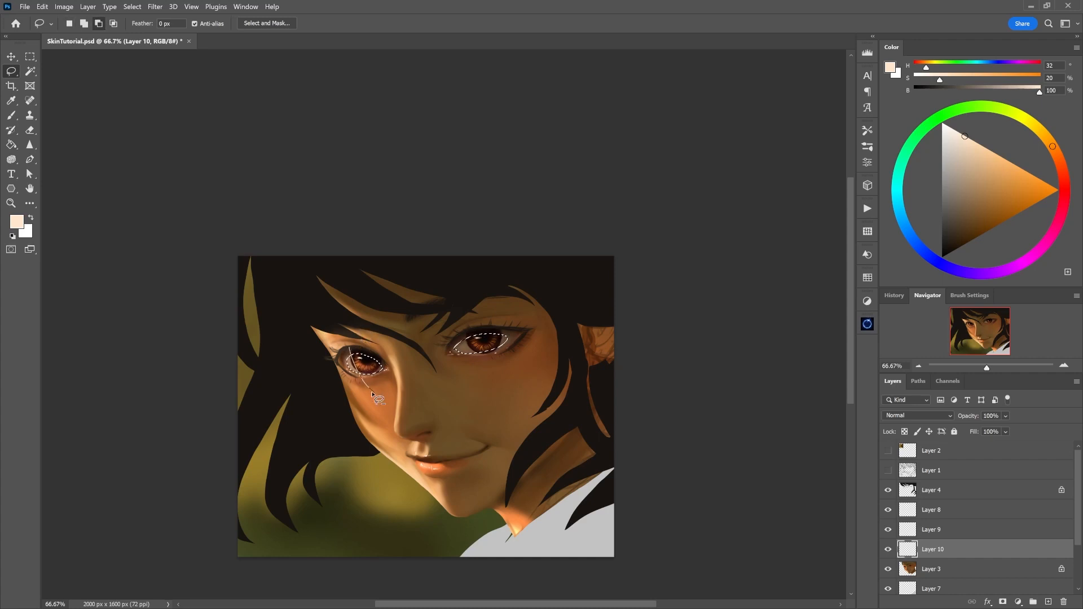
mouse_move(354, 348)
mouse_down()
mouse_move(364, 376)
mouse_move(356, 343)
mouse_up()
mouse_move(454, 334)
mouse_down()
mouse_move(460, 341)
mouse_move(457, 319)
mouse_move(522, 357)
mouse_move(457, 311)
mouse_up()
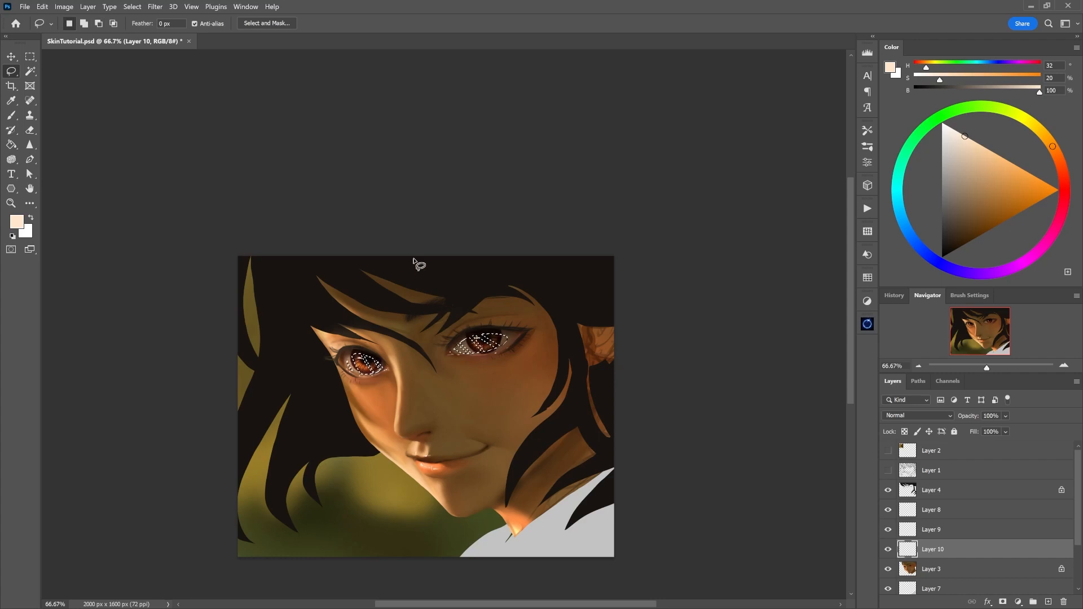
Paint pale peach reflections inside the outlined eye shapes with the soft round brush from the Basic set at 200 px.
key(ctrl+d)
key(b)
right_click(475, 448)
click(549, 411)
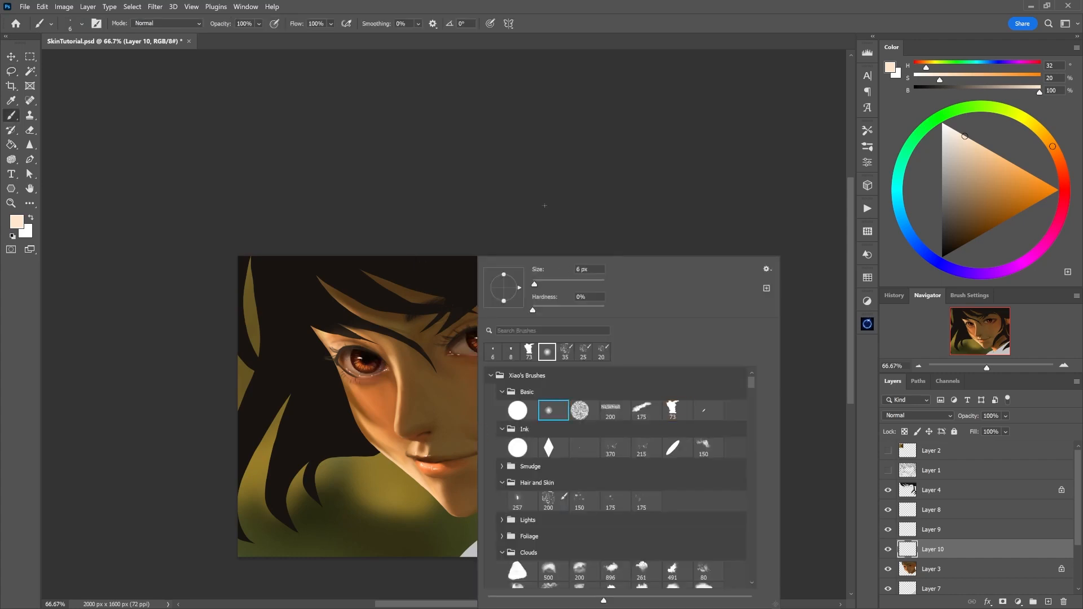
click(544, 205)
key(bracketright)
key(bracketright)
key(bracketright)
key(bracketright)
key(bracketright)
key(bracketright)
key(bracketright)
key(bracketright)
key(bracketright)
key(bracketright)
key(bracketright)
key(bracketright)
key(bracketright)
key(bracketright)
key(bracketright)
key(bracketright)
mouse_move(351, 354)
mouse_down()
mouse_move(377, 382)
mouse_move(393, 369)
mouse_move(364, 398)
mouse_move(393, 402)
mouse_up()
mouse_move(455, 310)
mouse_down()
mouse_move(472, 366)
mouse_move(491, 370)
mouse_move(484, 336)
mouse_move(515, 347)
mouse_move(475, 314)
mouse_up()
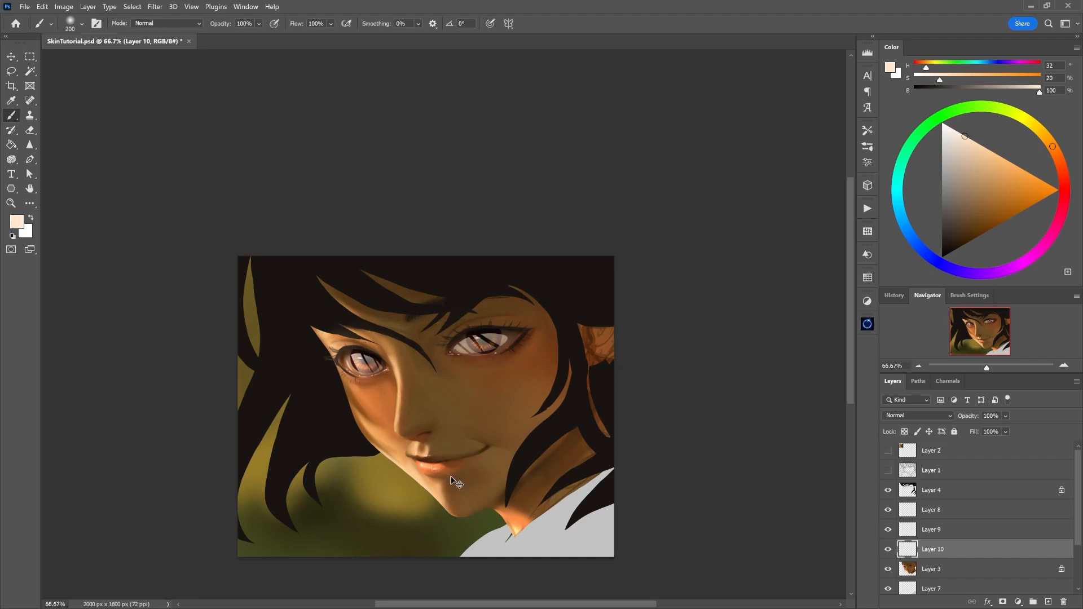
Flip the canvas horizontally and fade the reflections in both eyes with a soft eraser at 200 px.
key(ctrl+f)
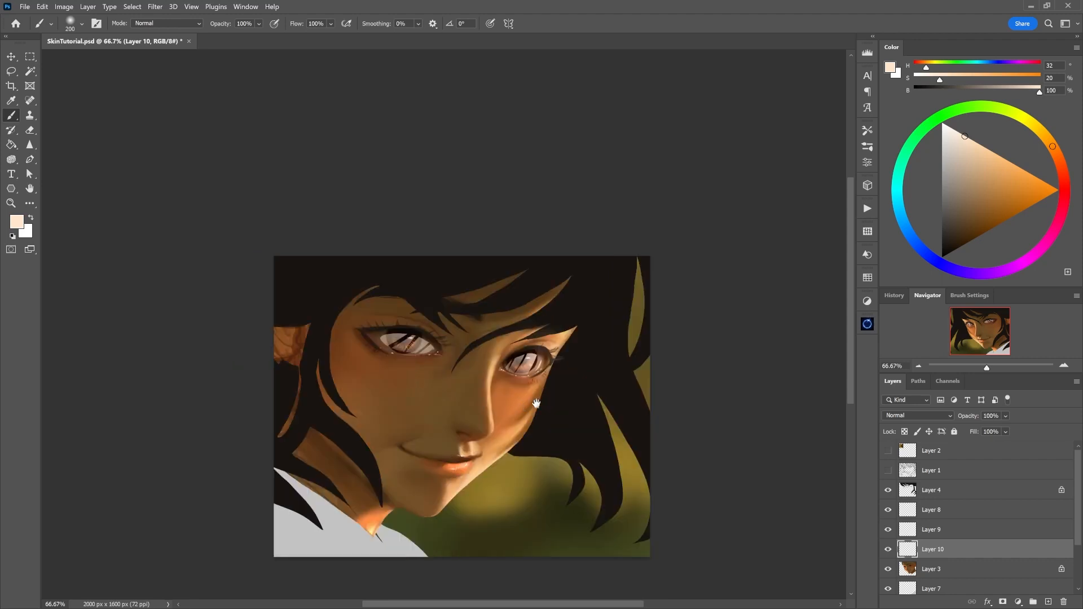
drag(536, 403, 555, 398)
key(e)
right_click(416, 361)
click(244, 464)
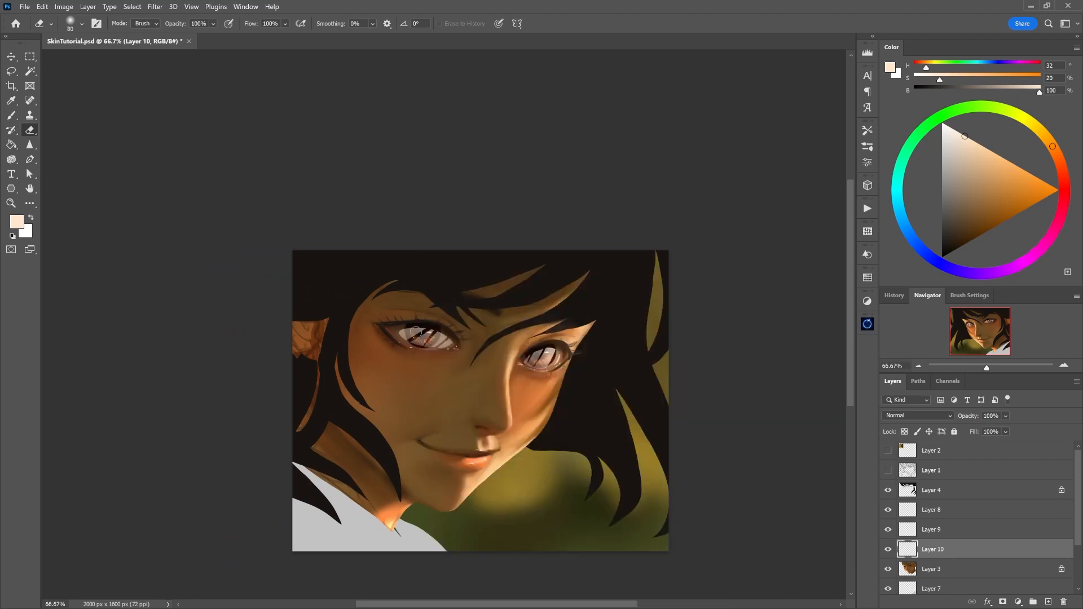
key(bracketright)
key(bracketright)
key(bracketright)
key(bracketright)
key(bracketright)
key(bracketright)
key(bracketright)
drag(426, 345, 494, 351)
mouse_move(370, 315)
mouse_down()
mouse_move(498, 355)
mouse_move(375, 322)
mouse_move(469, 352)
mouse_move(478, 348)
mouse_move(421, 320)
mouse_move(594, 374)
mouse_move(500, 356)
mouse_move(611, 360)
mouse_move(587, 374)
mouse_up()
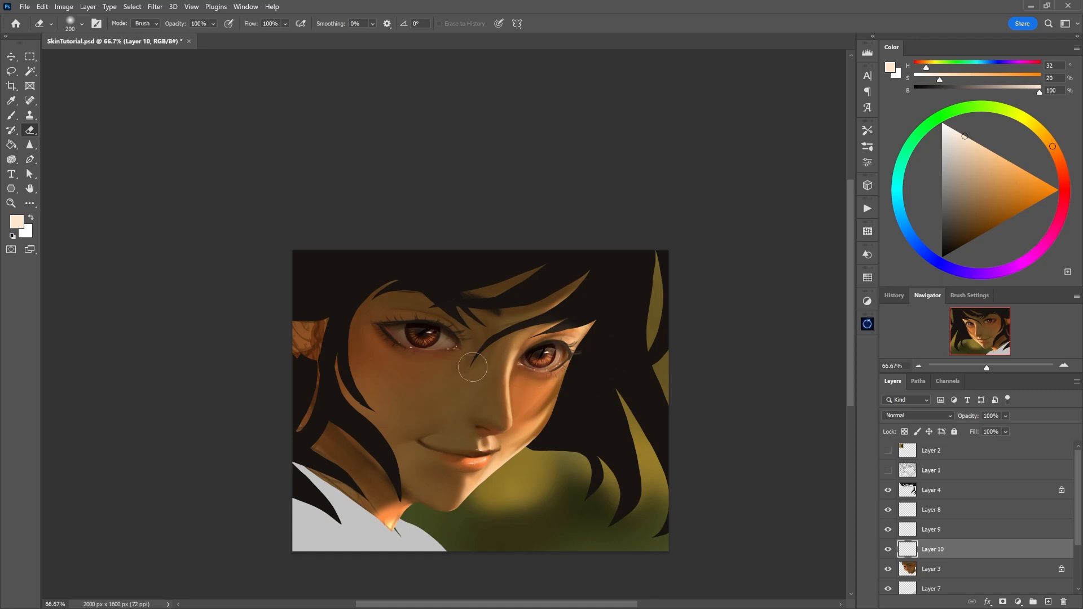
Flip the canvas back horizontally and merge the reflection layer down into Layer 3.
click(918, 367)
drag(607, 302, 588, 353)
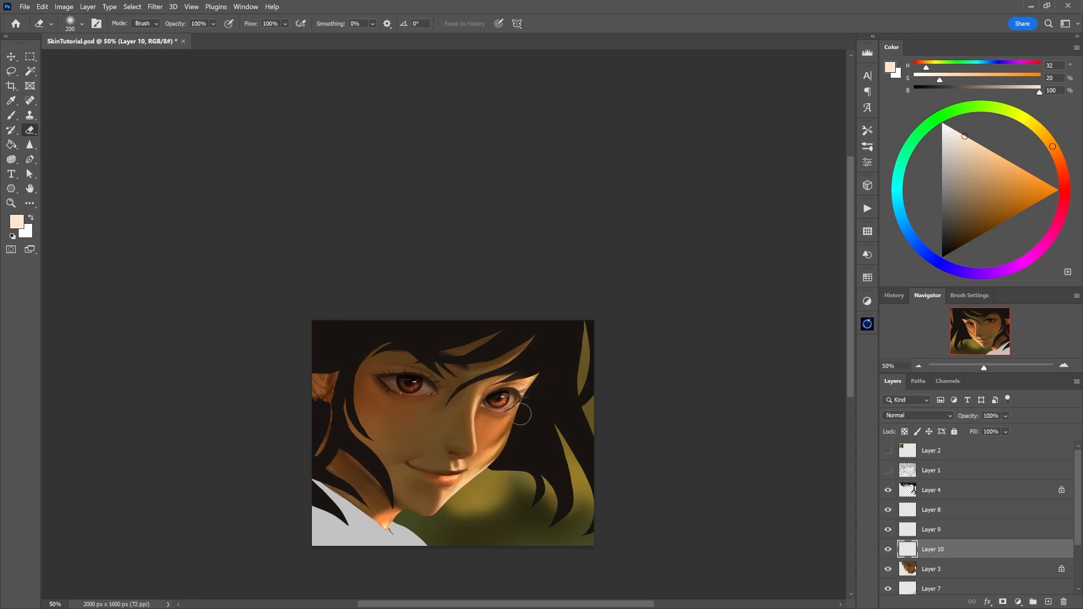
scroll(515, 440, down, 2)
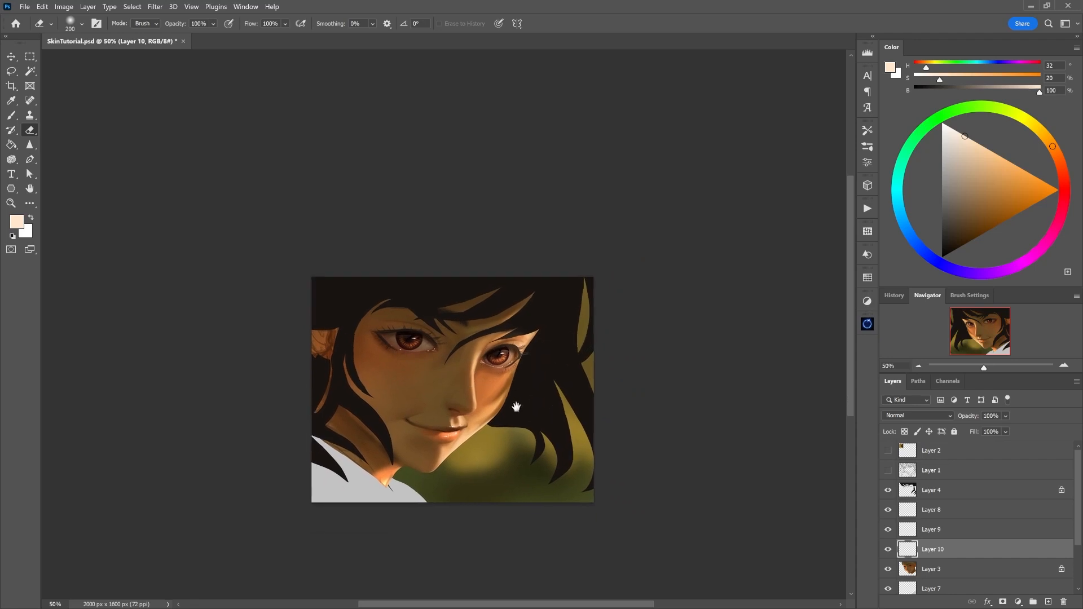
drag(500, 370, 490, 386)
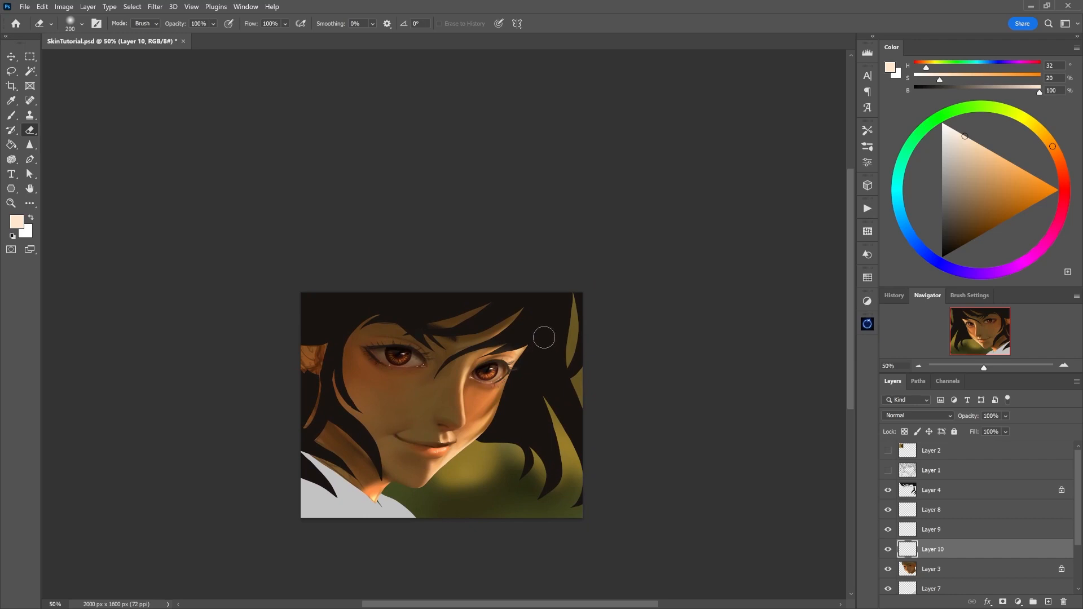
drag(508, 423, 509, 388)
key(ctrl+f)
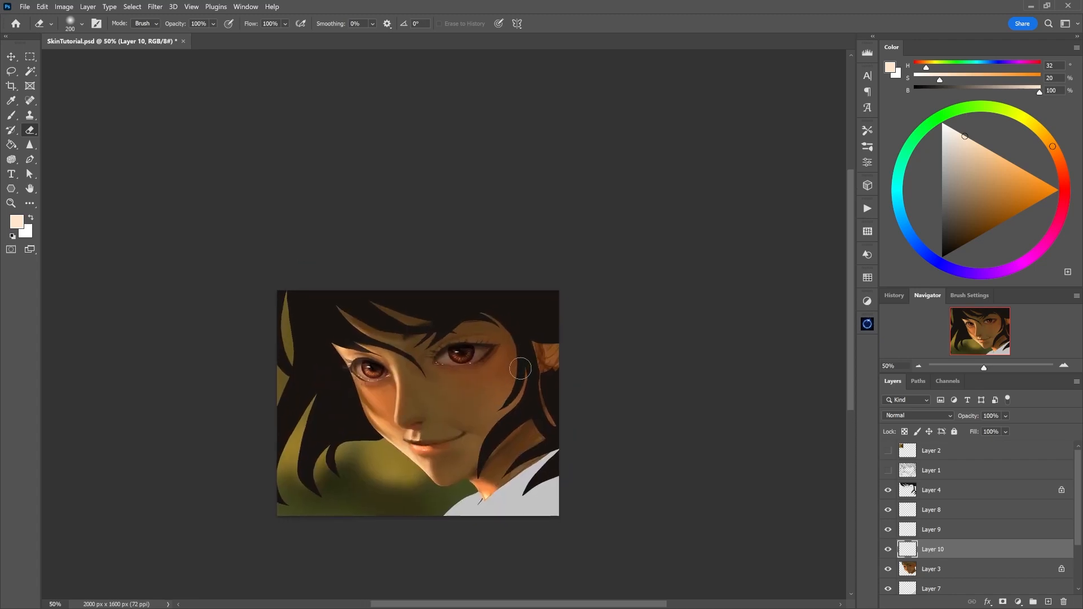
key(ctrl+e)
ctrl+click(501, 353)
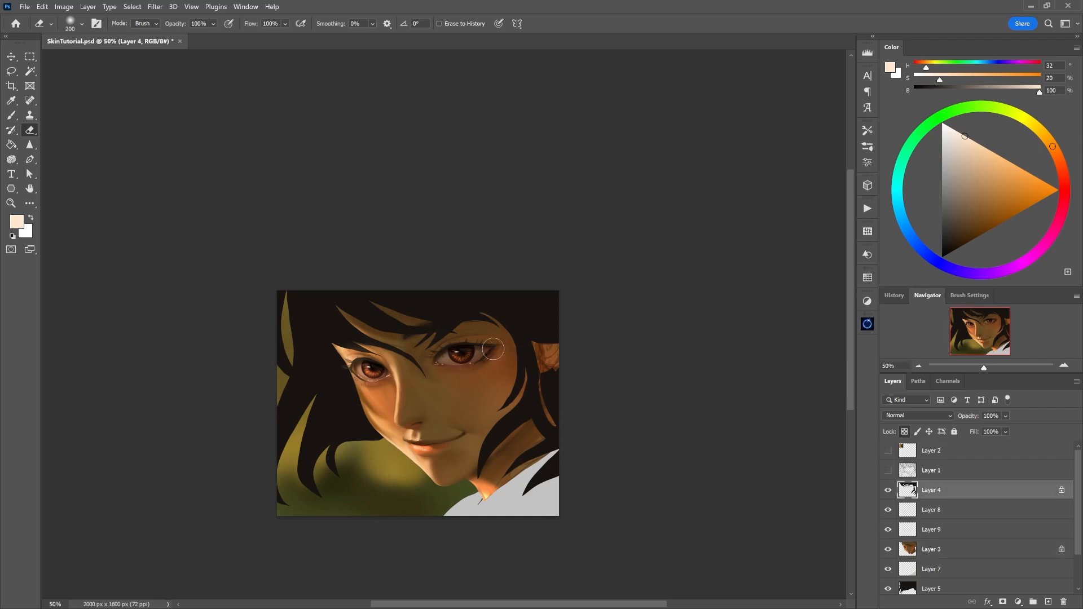
key(ctrl+t)
right_click(481, 372)
click(504, 366)
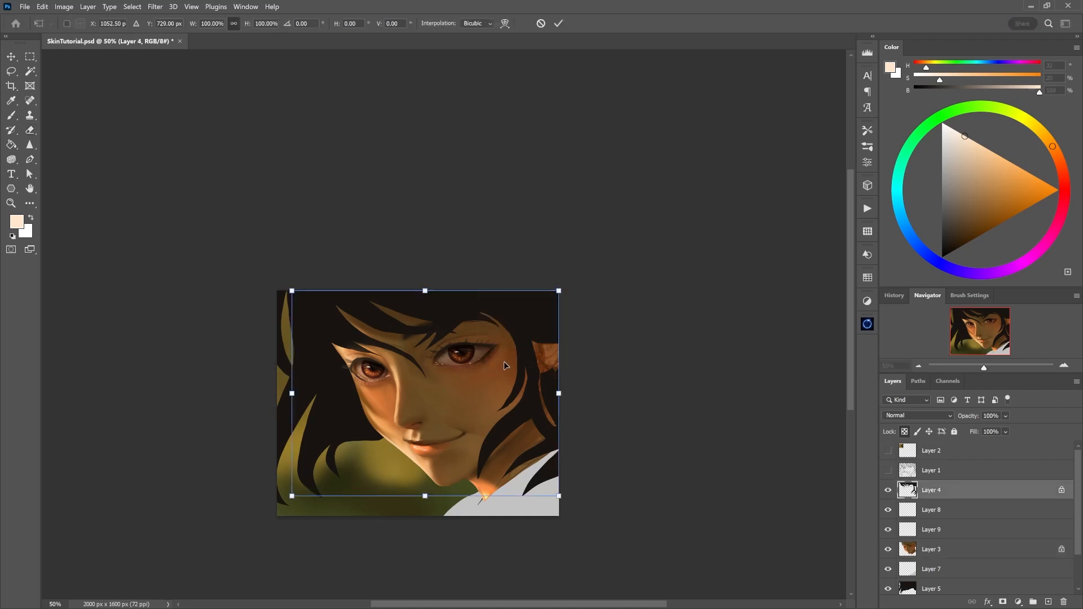
Delete Layer 9 and try a Free Transform on Layer 8.
click(942, 533)
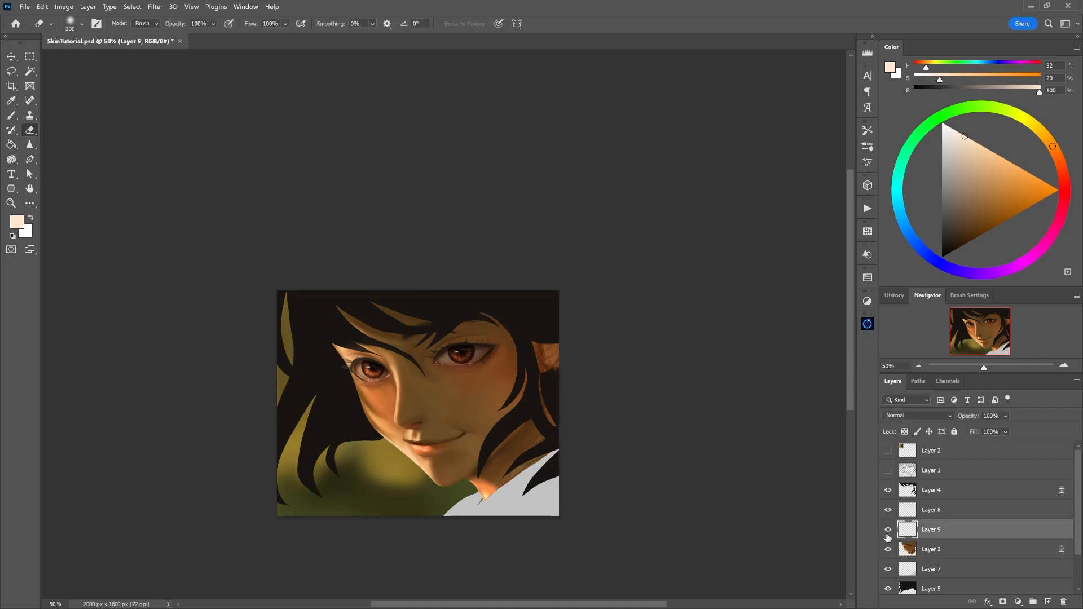
key(Delete)
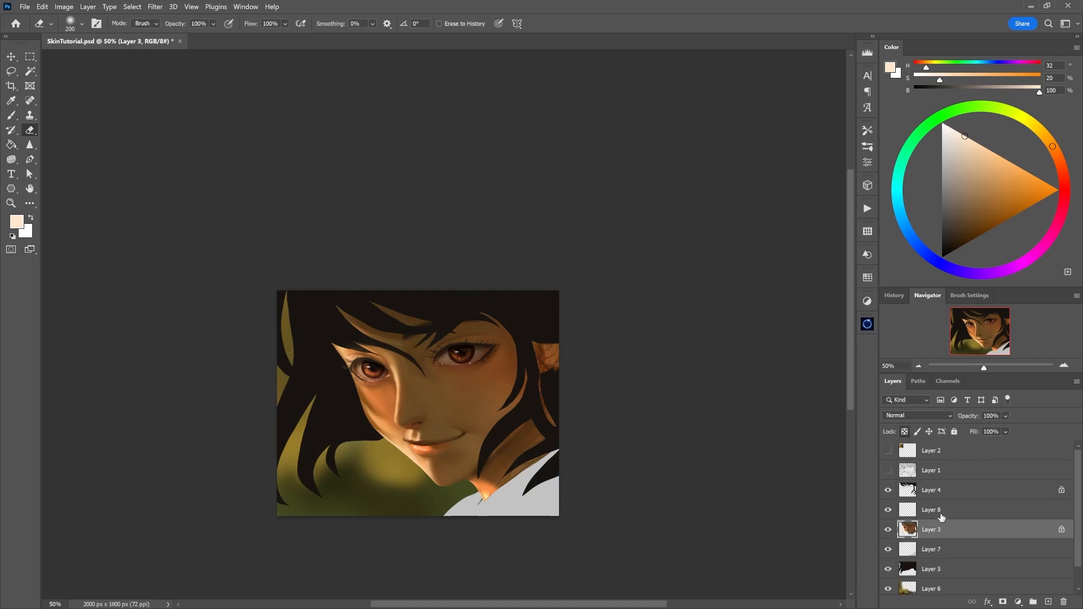
click(940, 513)
key(ctrl+t)
key(Return)
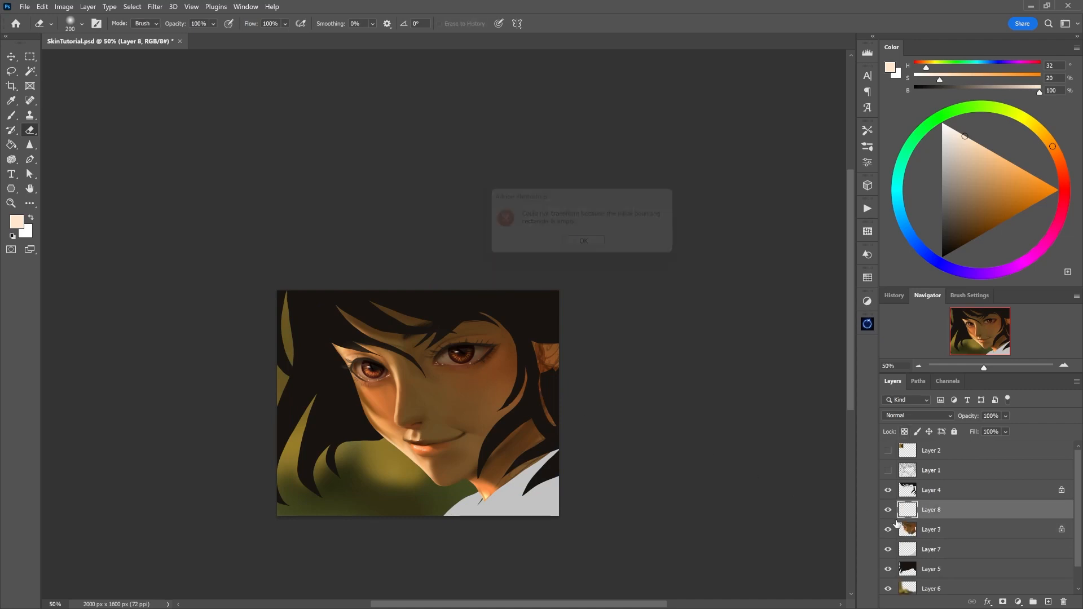
Unlock the transparent pixels of Layer 3 and make a rectangular selection over nearly the whole canvas.
click(925, 533)
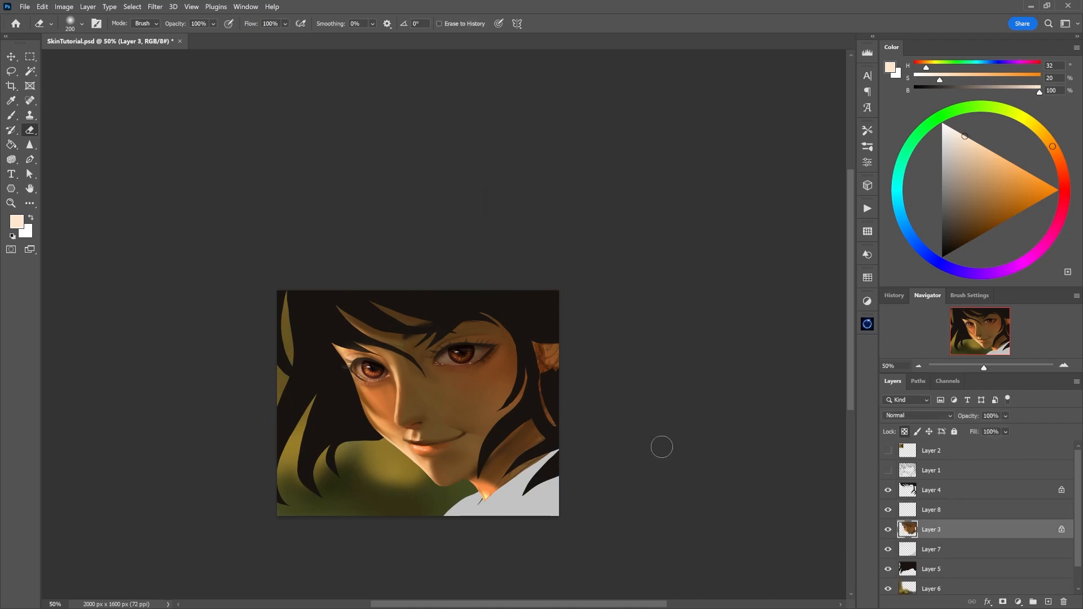
drag(446, 429, 411, 428)
drag(443, 464, 430, 424)
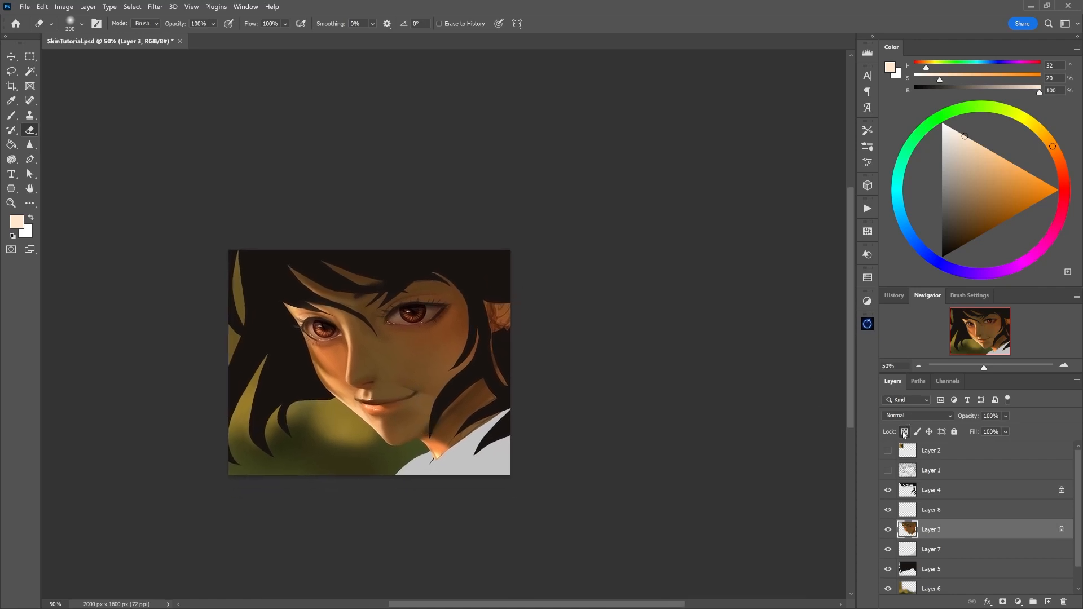
click(904, 433)
drag(552, 421, 526, 437)
click(29, 60)
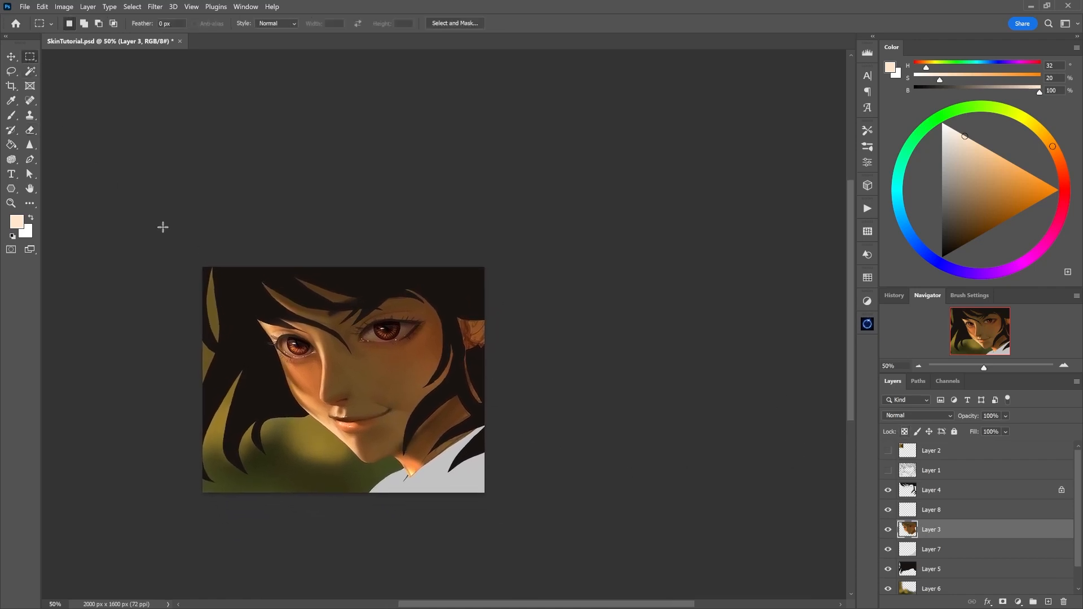
drag(213, 257, 558, 486)
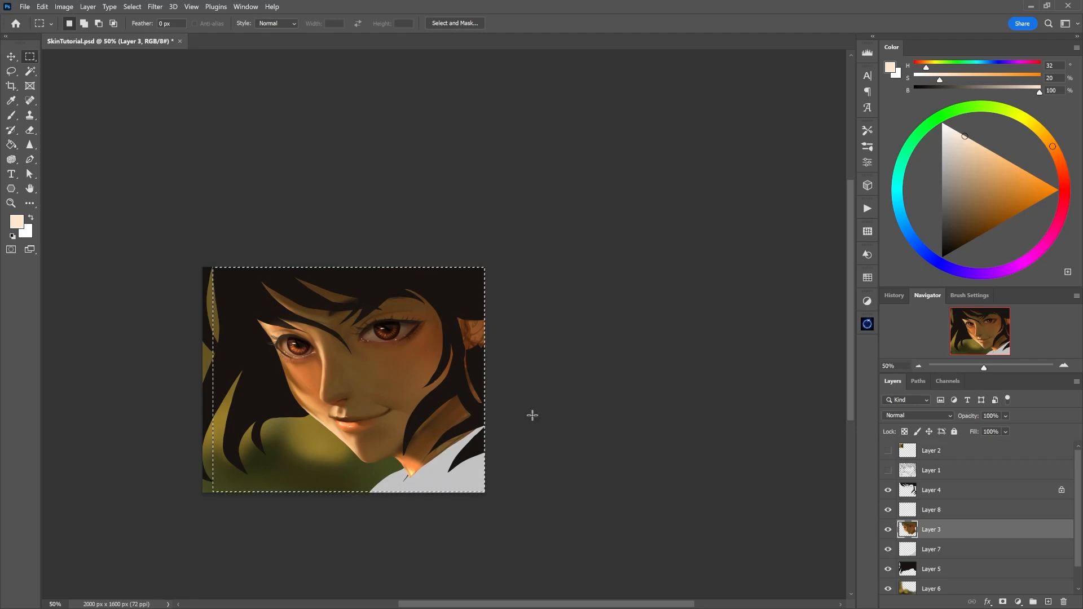
Adjust the face on Layer 3 in Liquify with a smaller brush, comparing the result with the previous state.
click(155, 7)
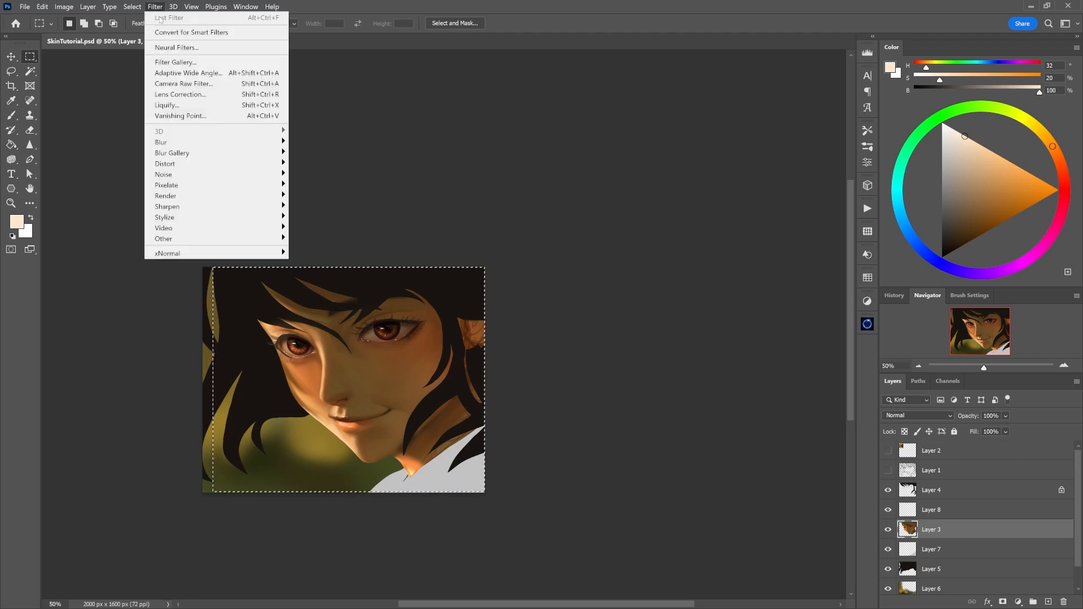
click(208, 105)
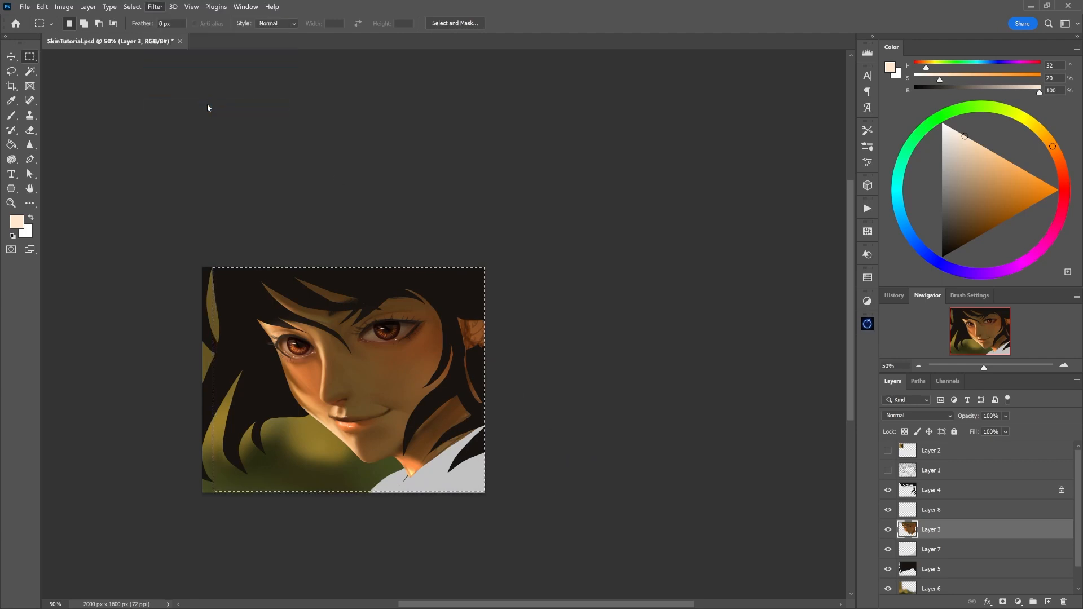
key(bracketleft)
key(bracketleft)
key(bracketleft)
key(bracketleft)
key(bracketleft)
key(bracketleft)
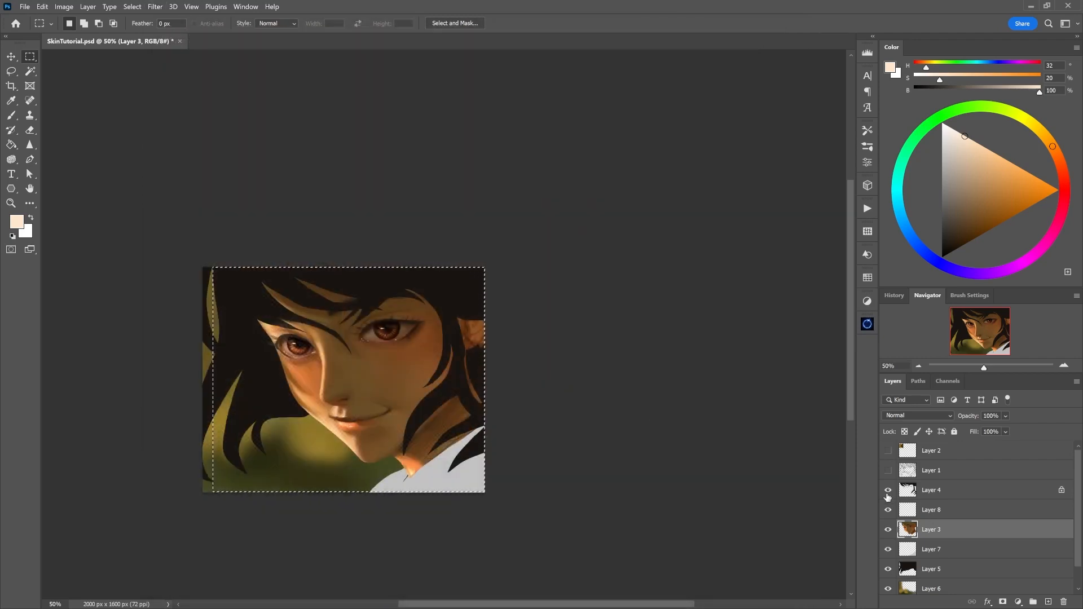
key(ctrl+z)
key(ctrl+shift+z)
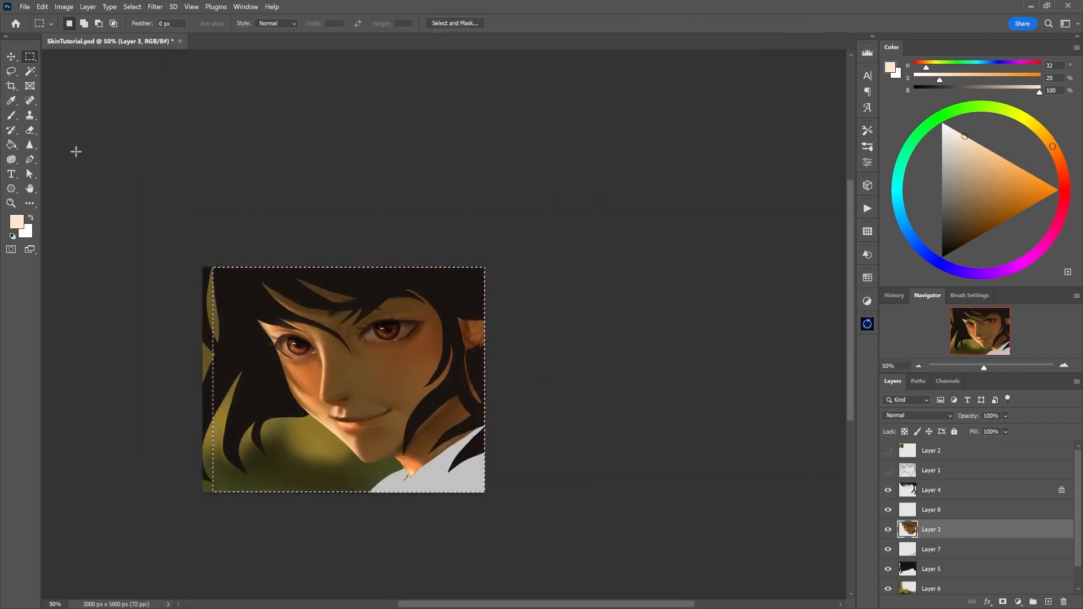
Outline both eyes with freehand lasso selections that include the lashes, and save the document.
click(11, 71)
mouse_move(385, 364)
mouse_down()
mouse_move(428, 309)
mouse_move(419, 310)
mouse_move(428, 325)
mouse_move(393, 310)
mouse_up()
key(ctrl+s)
key(ctrl+d)
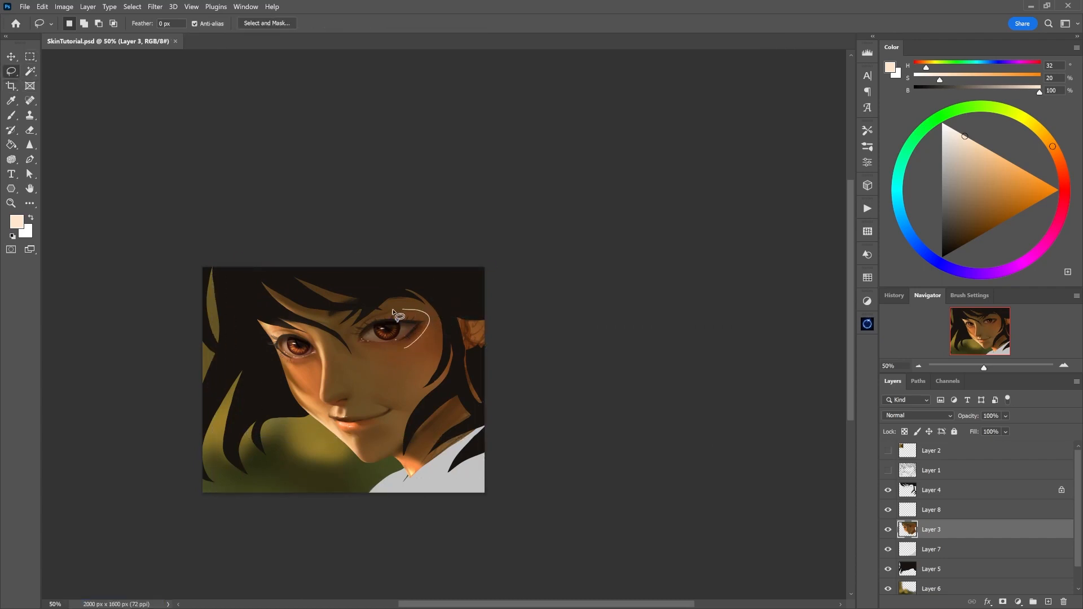
mouse_move(369, 357)
mouse_down()
mouse_move(306, 370)
mouse_move(313, 336)
mouse_move(277, 330)
mouse_move(267, 336)
mouse_move(283, 373)
mouse_up()
key(ctrl+shift+j)
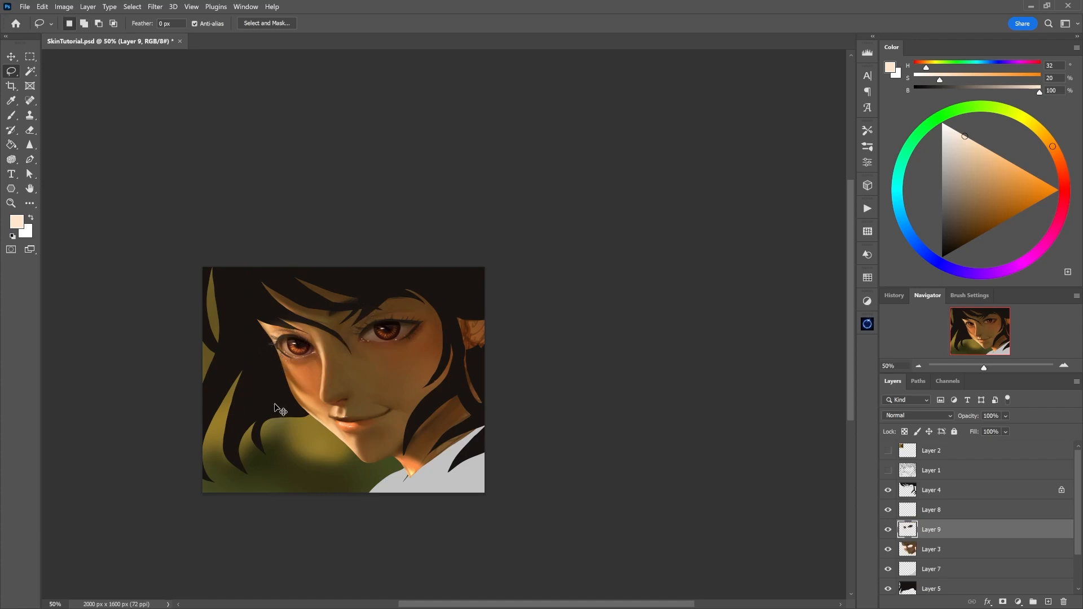
key(ctrl+z)
Separate the eyelashes inside the eye selection from Layer 4 onto a new layer above it.
key(alt+bracketright)
key(alt+bracketright)
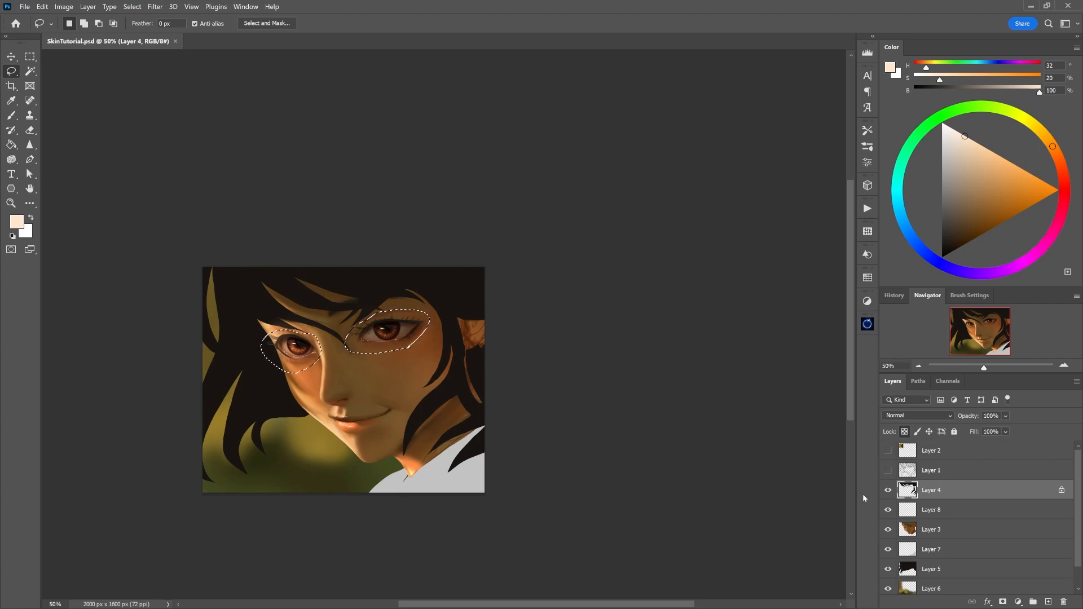
drag(960, 495, 889, 514)
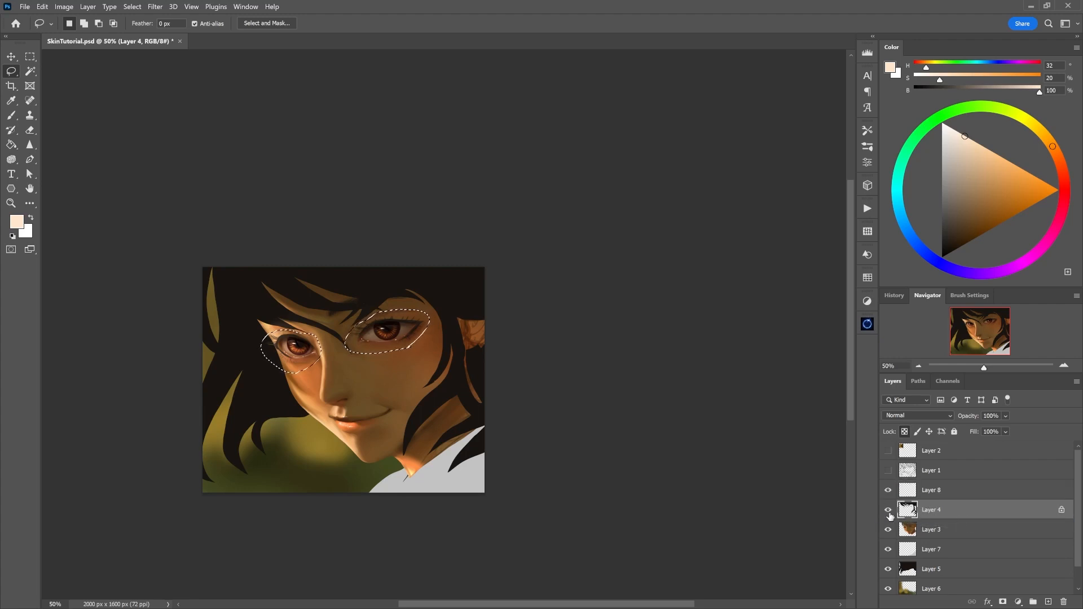
key(ctrl+z)
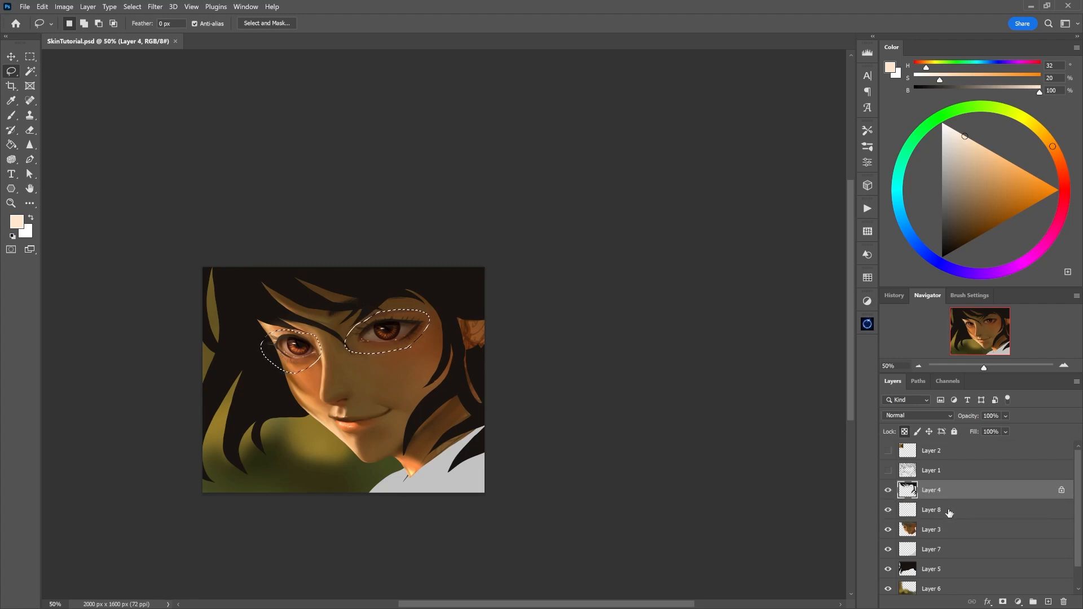
click(888, 492)
click(888, 492)
key(ctrl+j)
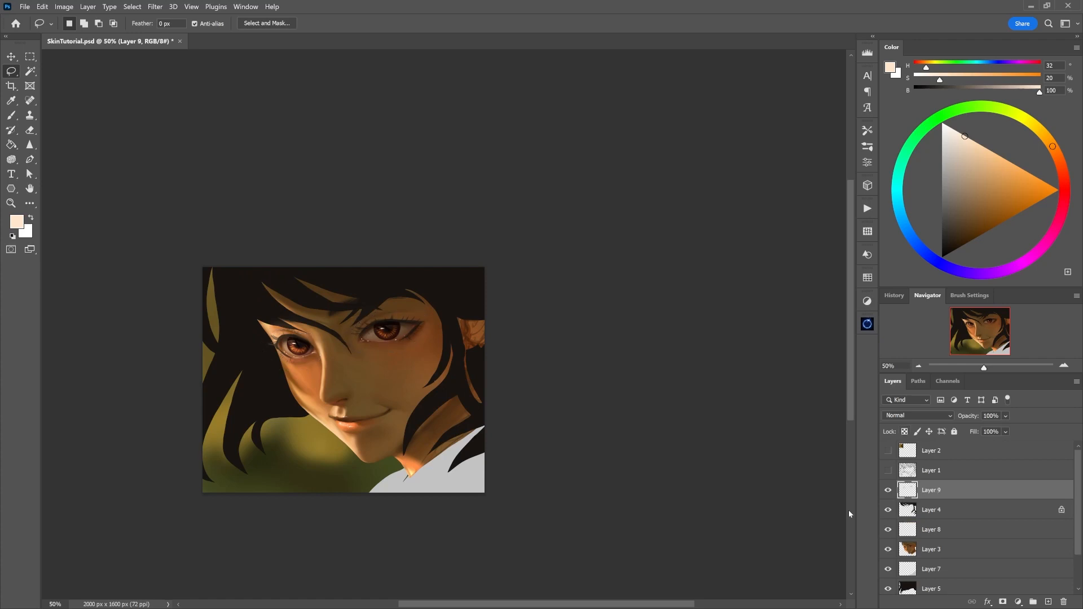
Check the new eyelash layer by toggling its visibility and place it between Layer 8 and Layer 3.
click(890, 492)
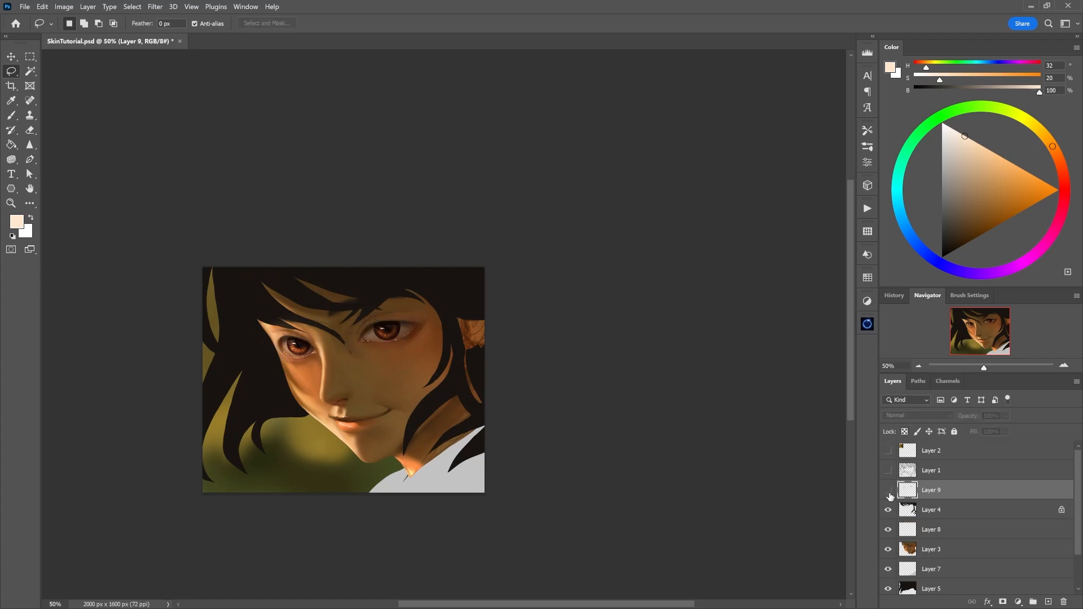
click(888, 493)
drag(963, 493, 971, 537)
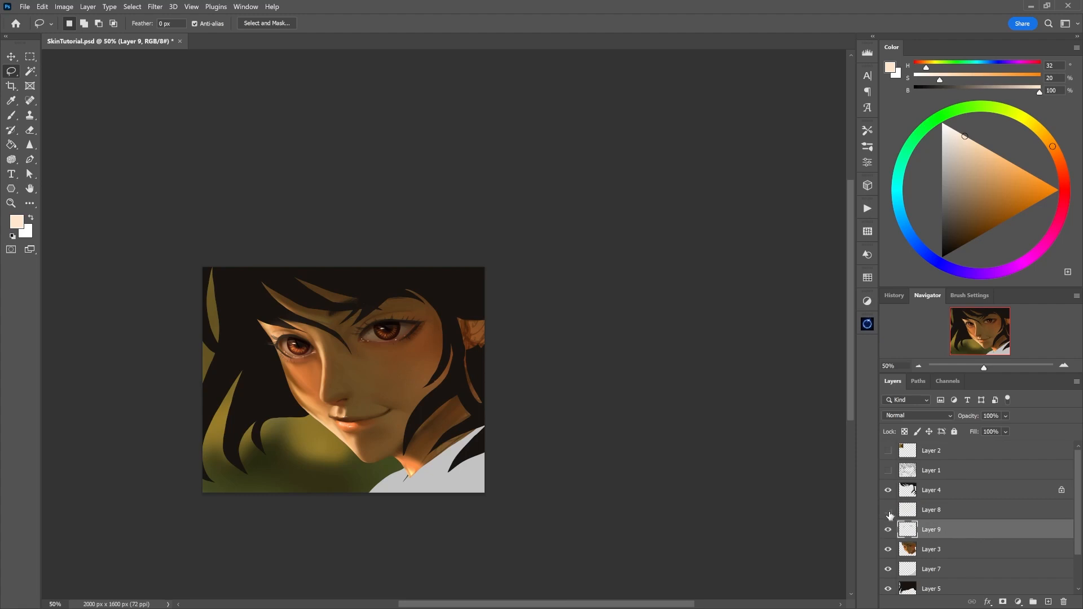
Compare the portrait with the eyelash Layer 9 and the Layer 4 hair hidden and shown, and merge Layer 9 into Layer 3.
click(890, 530)
click(887, 532)
key(e)
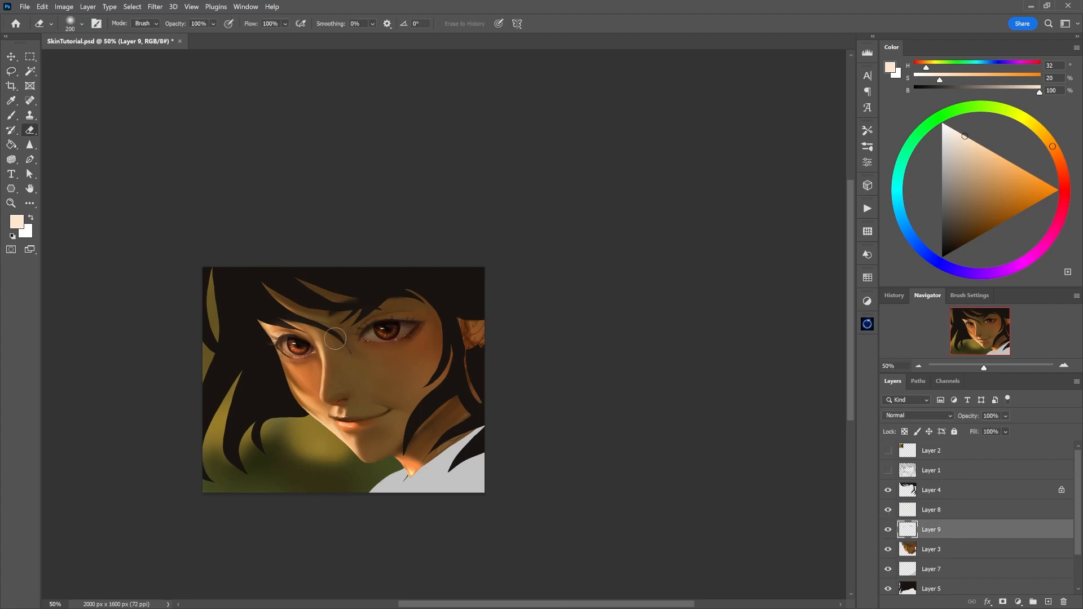
click(889, 491)
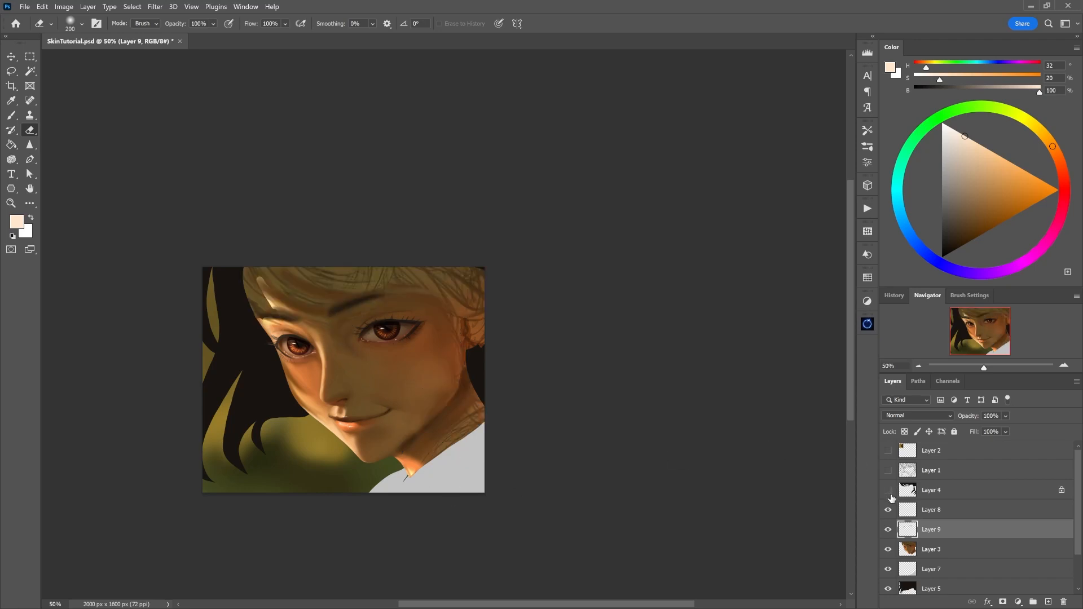
click(888, 491)
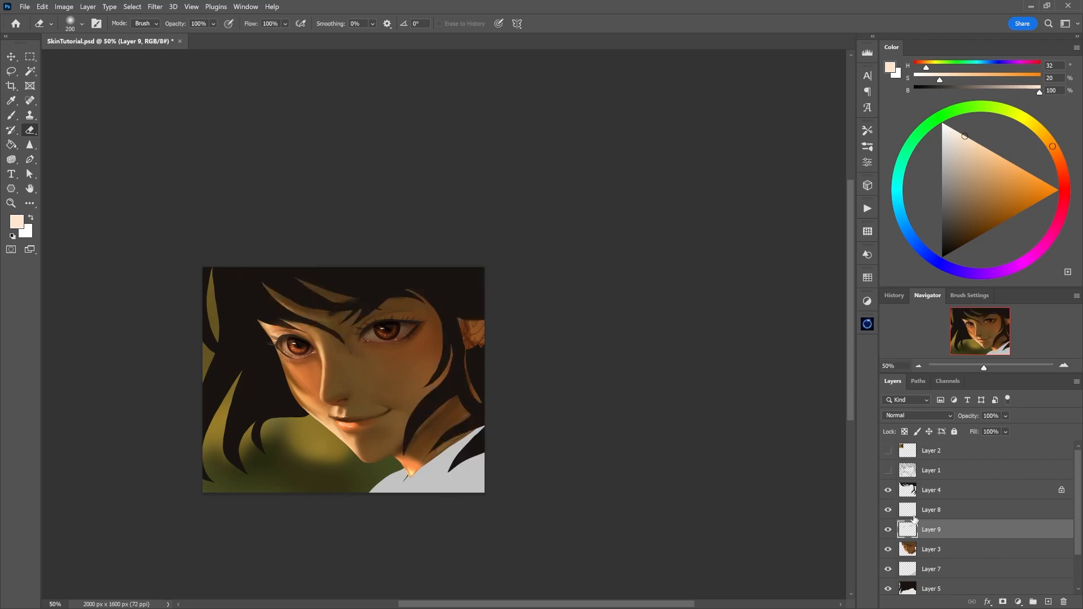
key(Delete)
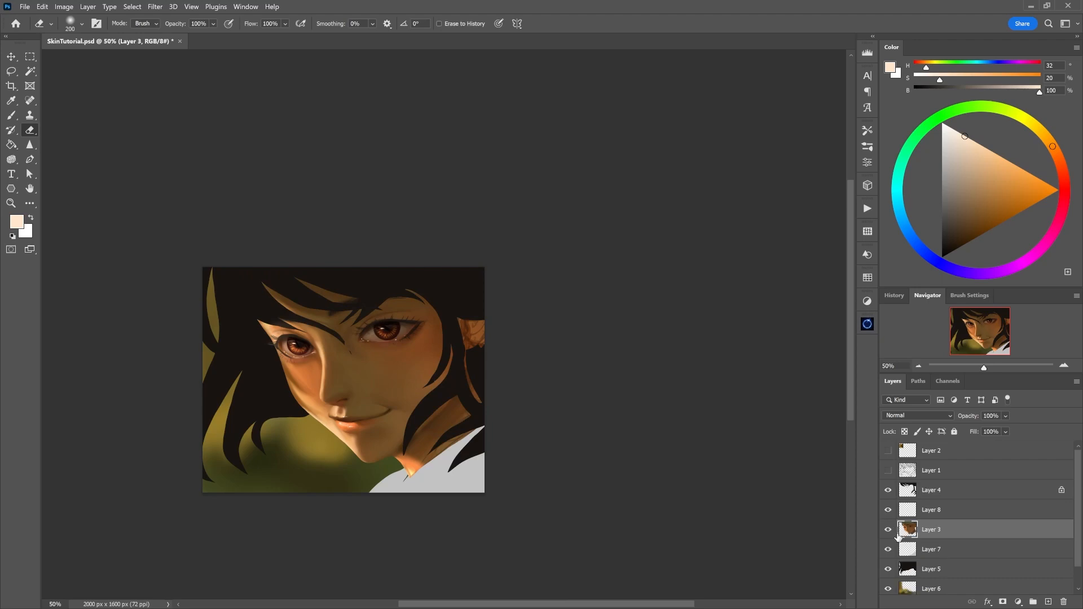
Open Liquify on Layer 3 with the Forward Warp tool and set its brush size to 300.
click(155, 7)
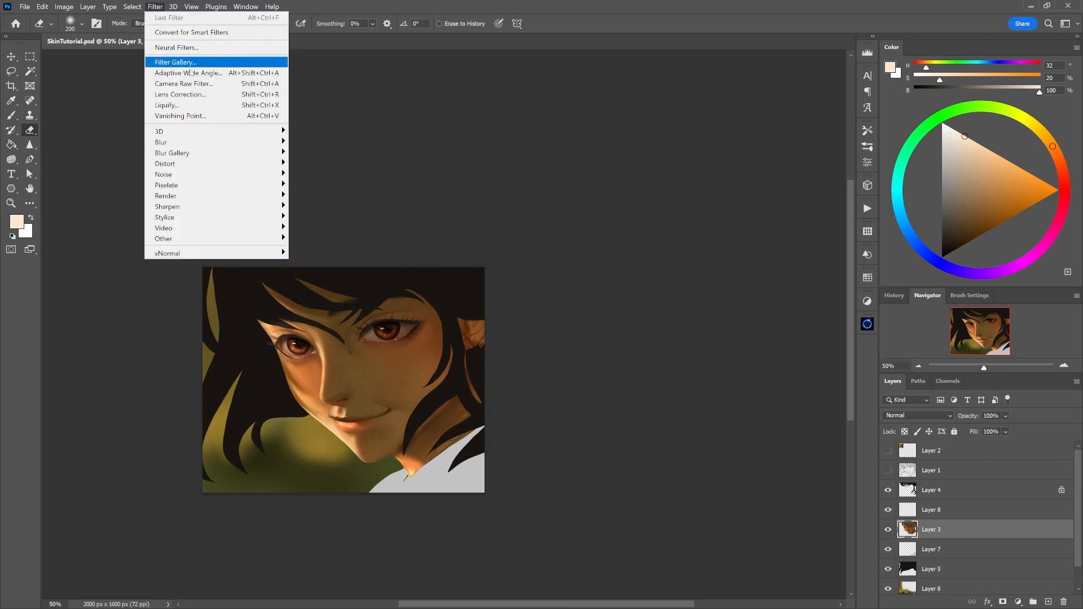
click(175, 101)
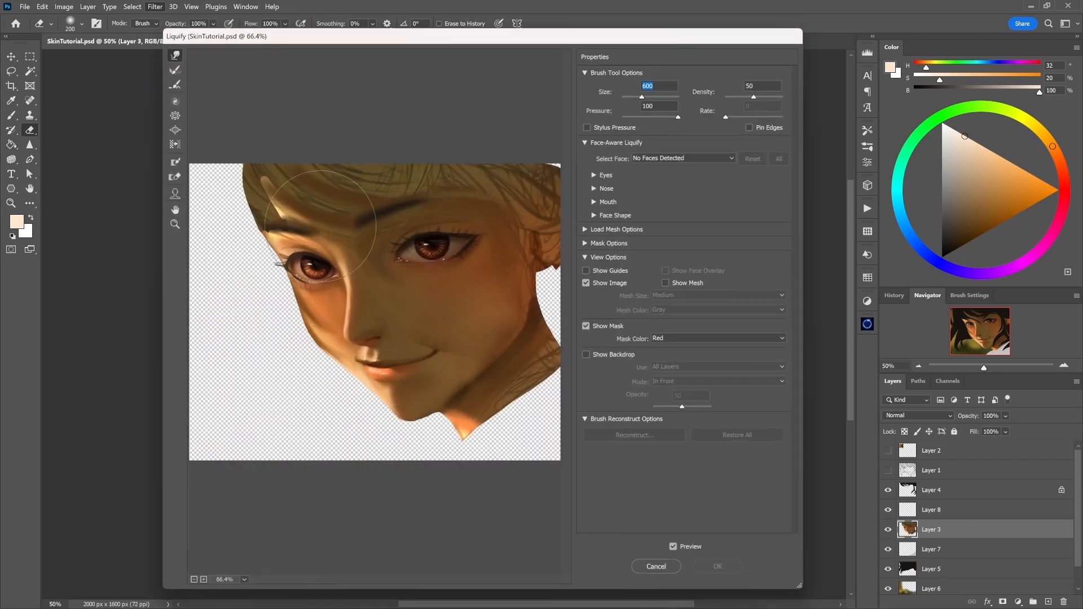
key(bracketright)
key(bracketright)
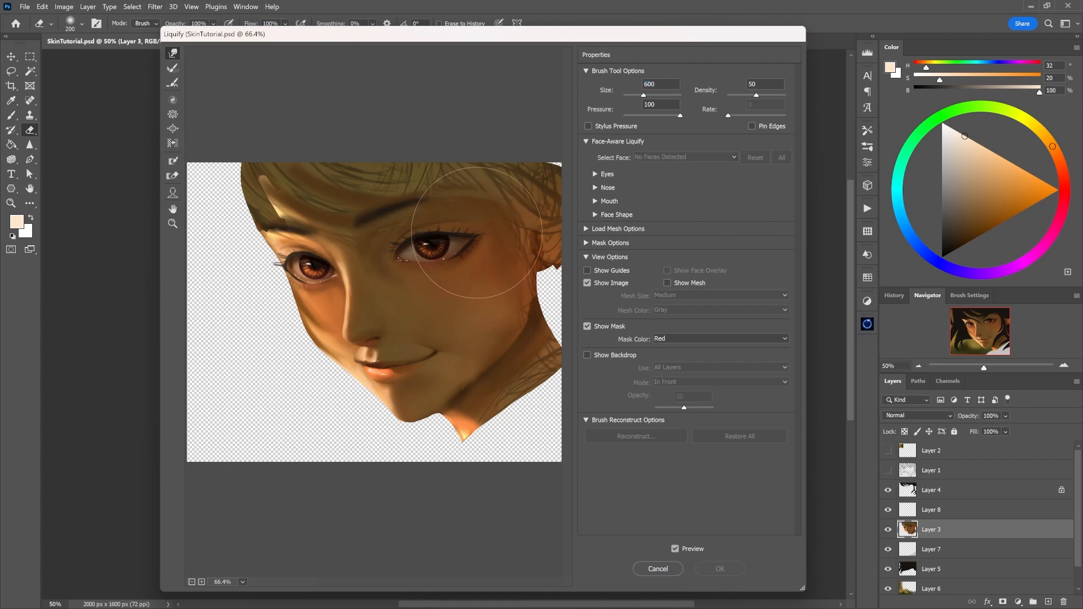
key(bracketleft)
key(bracketleft)
key(bracketleft)
key(bracketleft)
key(bracketleft)
Try reshaping the outer corner of the unlit-side eye in Liquify with brush sizes 300 and 600, and undo the warp.
click(482, 233)
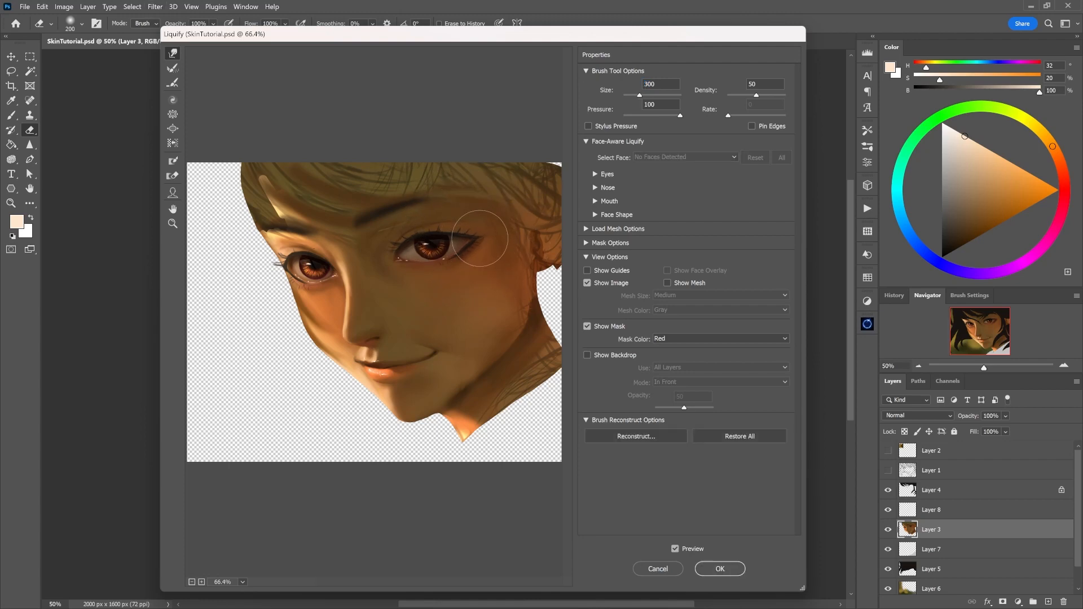
key(bracketright)
key(bracketright)
key(bracketright)
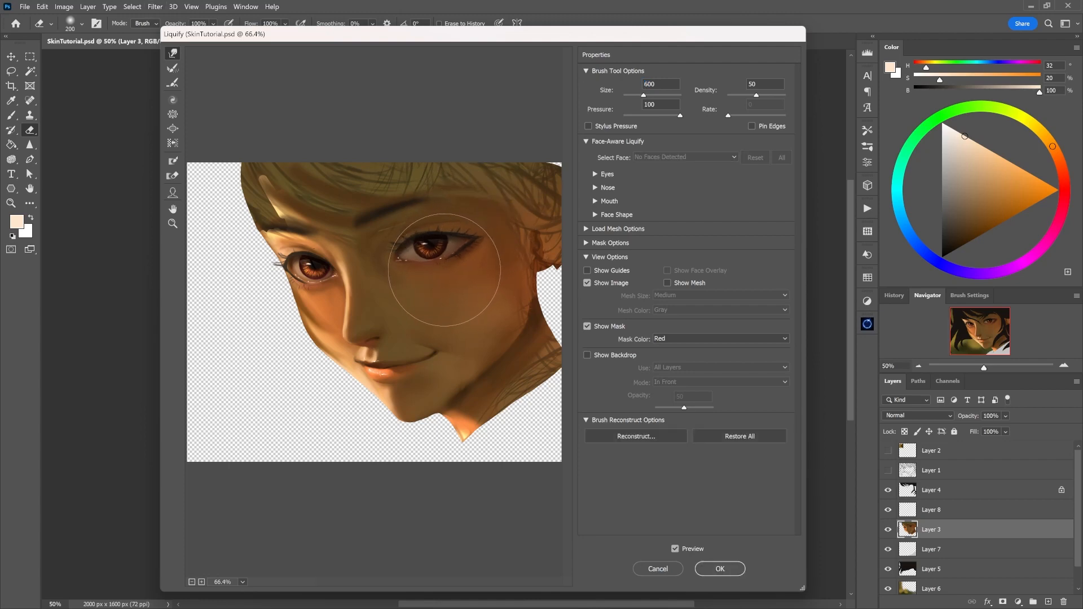
key(bracketleft)
key(bracketleft)
key(bracketleft)
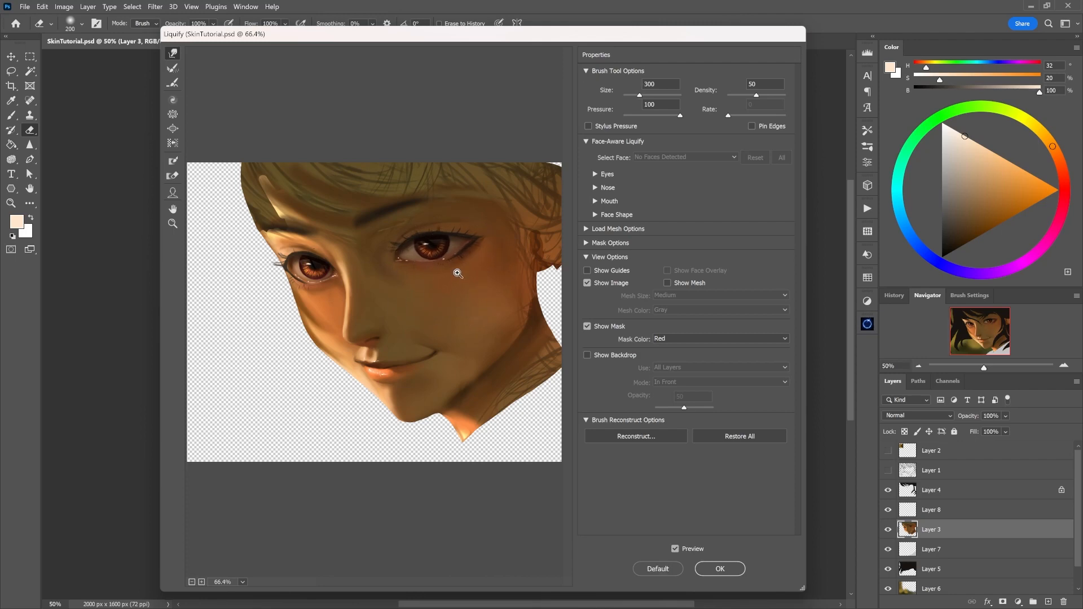
key(ctrl+z)
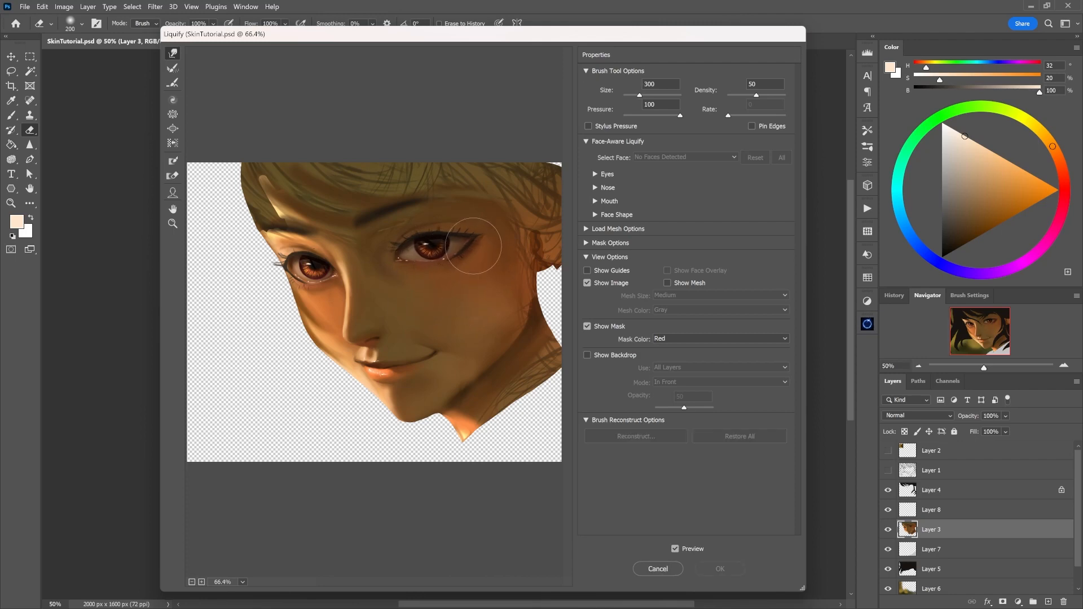
Nudge the outer corner of the unlit-side eye slightly upward, apply Liquify, and flip the canvas horizontally.
drag(480, 236, 484, 233)
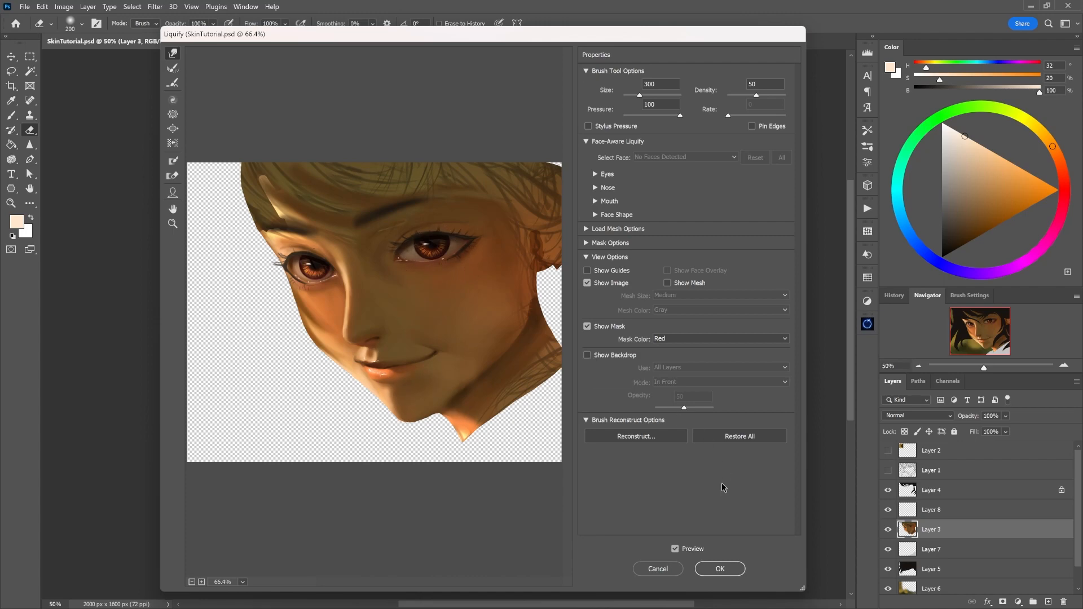
click(717, 569)
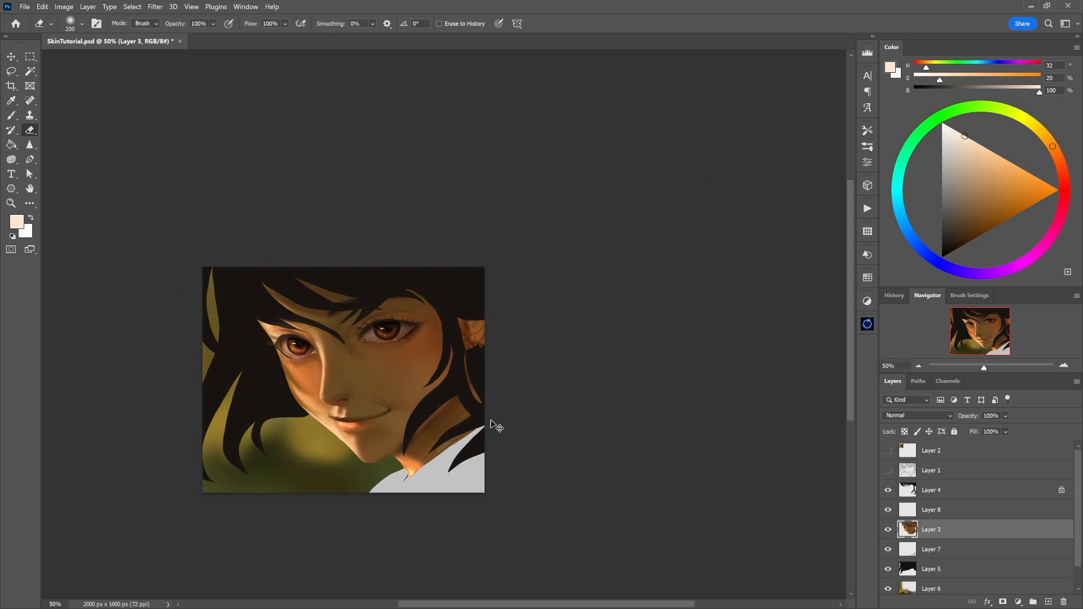
key(ctrl+f)
drag(597, 420, 430, 407)
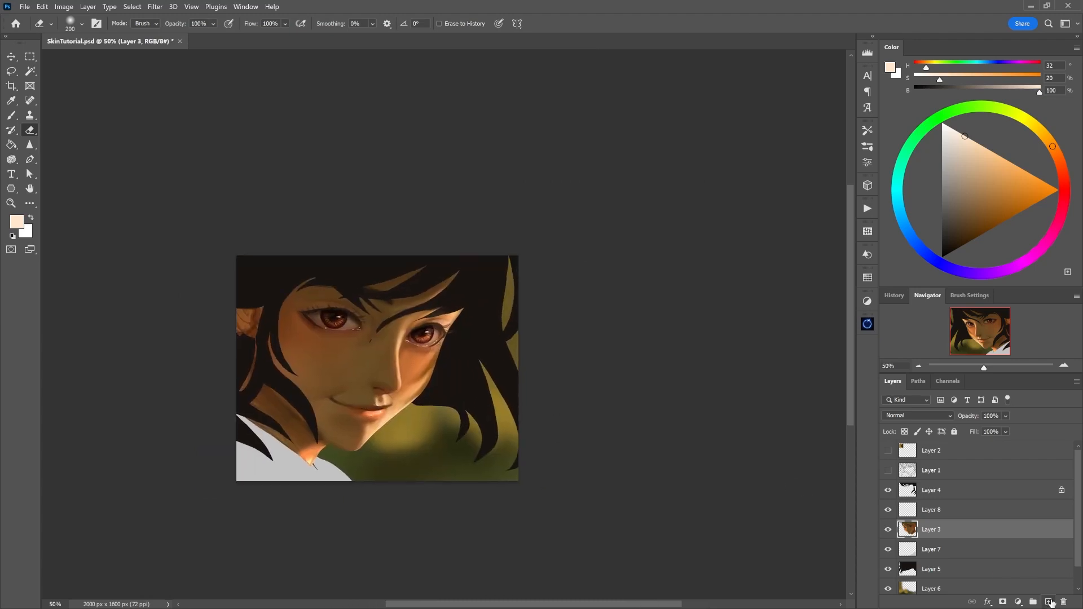
Add a new layer above Layer 3, clip it to Layer 3 and set its blend mode to Overlay.
click(1050, 602)
right_click(956, 535)
click(941, 255)
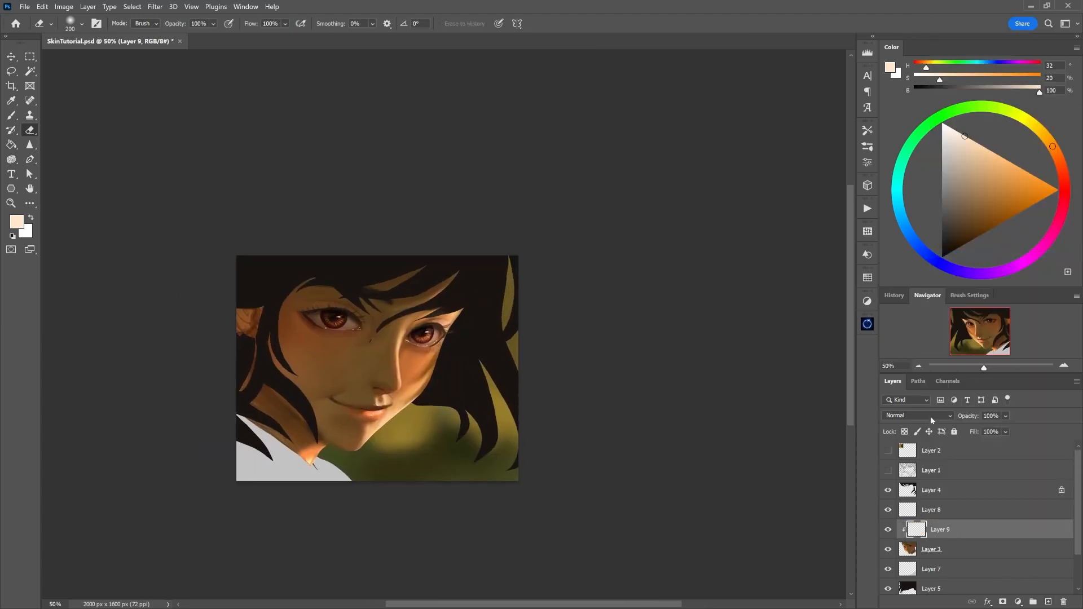
click(931, 420)
click(896, 466)
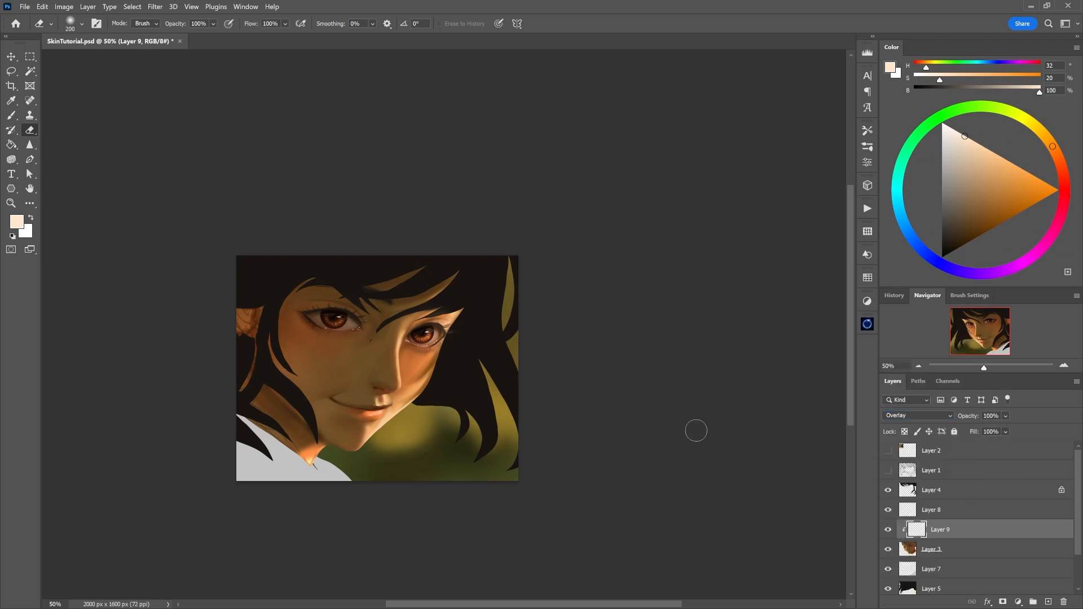
Brighten both irises on the Overlay layer with a soft 175 px brush in pale beige (H 31, S 12, B 76).
alt+click(348, 327)
click(580, 258)
key(b)
alt+click(347, 322)
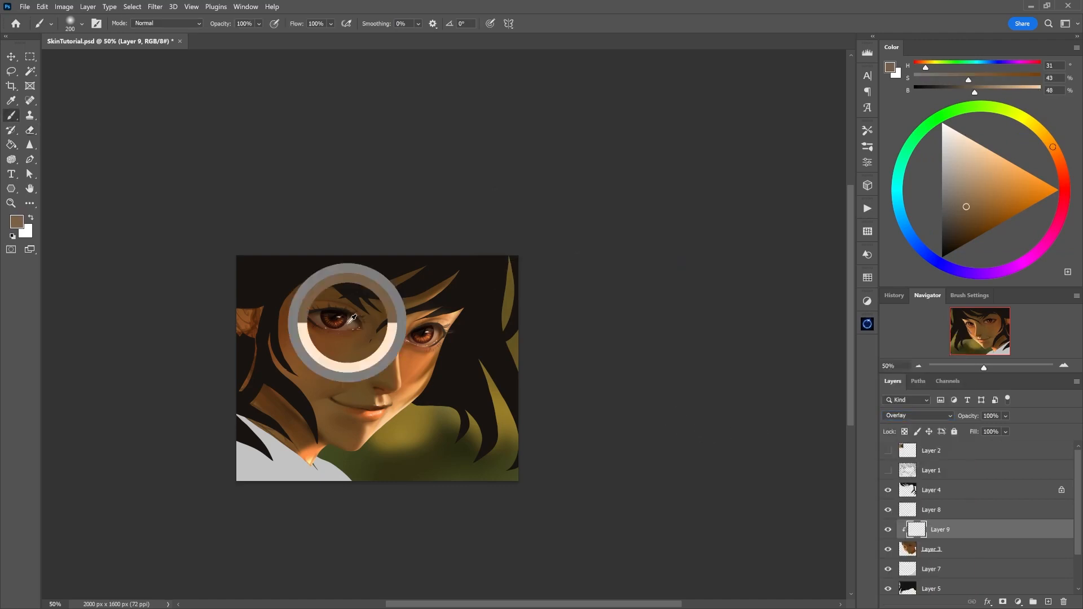
key(bracketright)
key(bracketright)
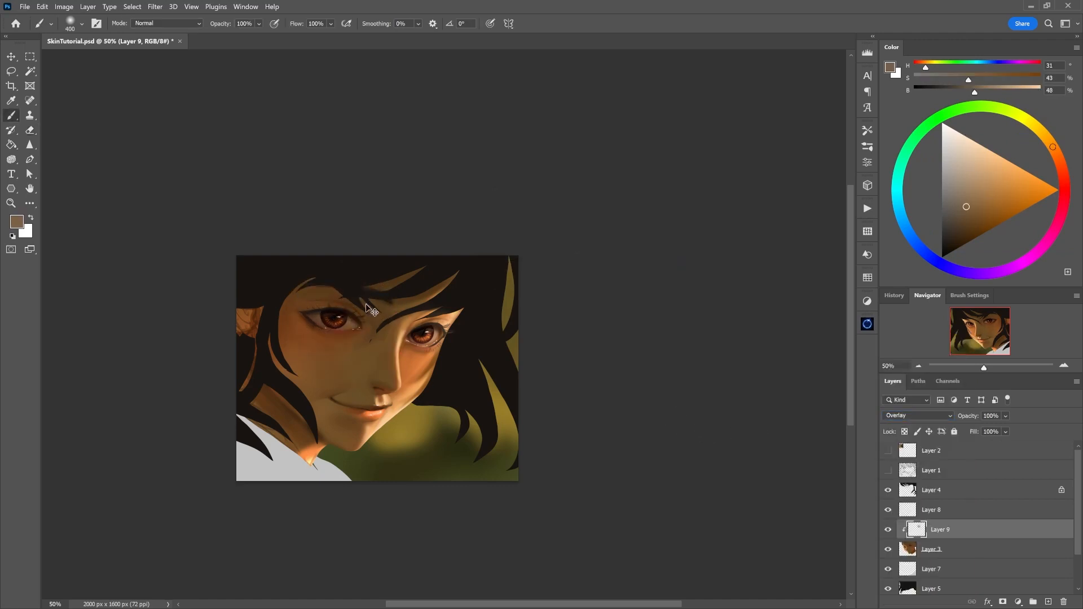
drag(968, 183, 964, 168)
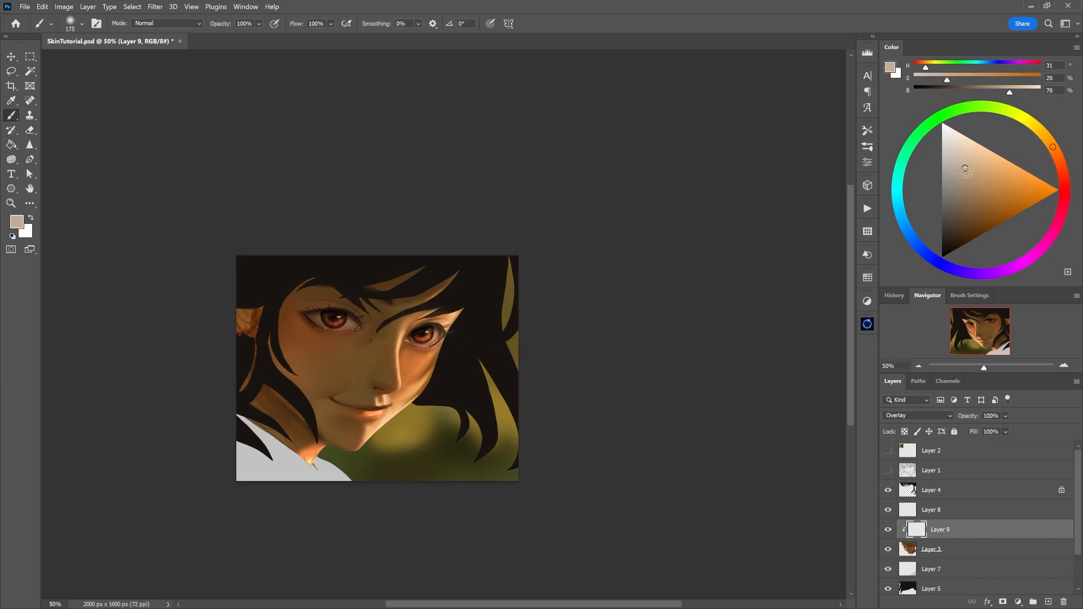
drag(966, 172, 952, 161)
drag(428, 336, 433, 333)
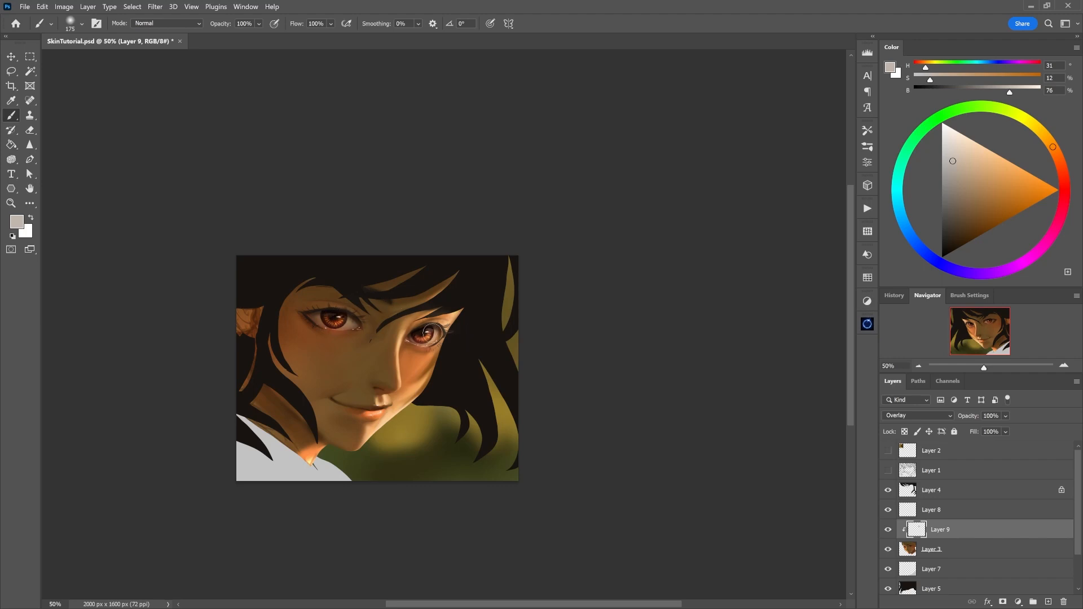
Add another new layer above Layer 9, clip it to Layer 3 and set its blend mode to Lighten.
click(918, 366)
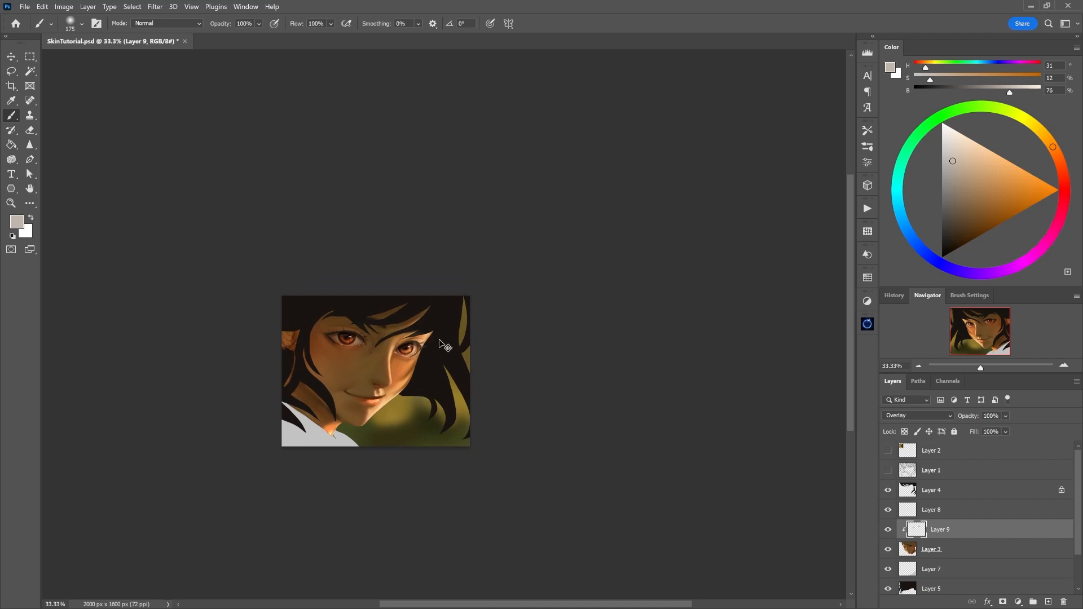
drag(430, 363, 425, 333)
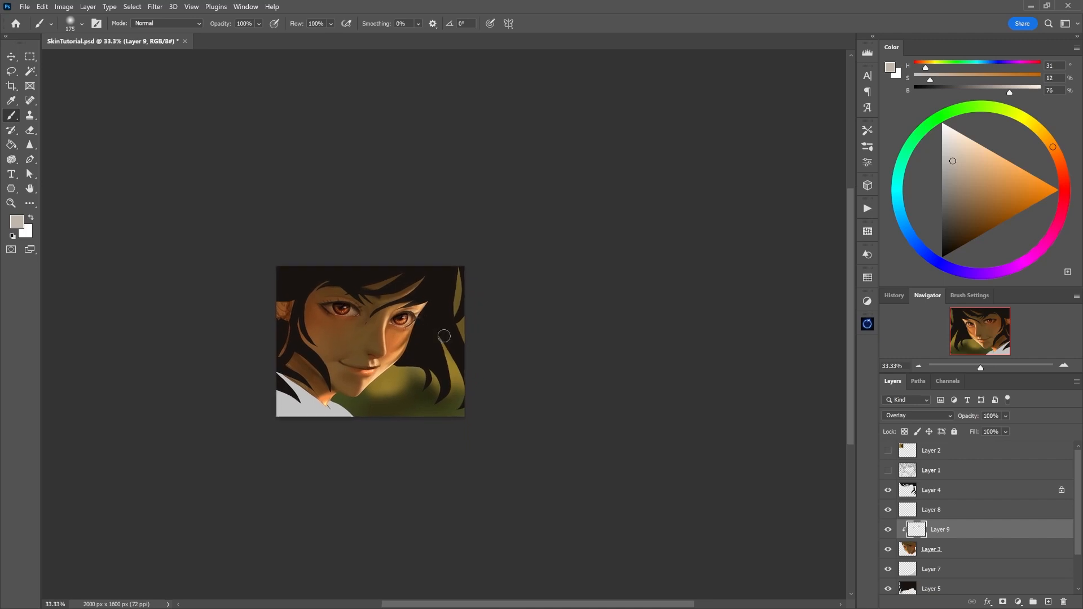
click(1048, 602)
right_click(924, 531)
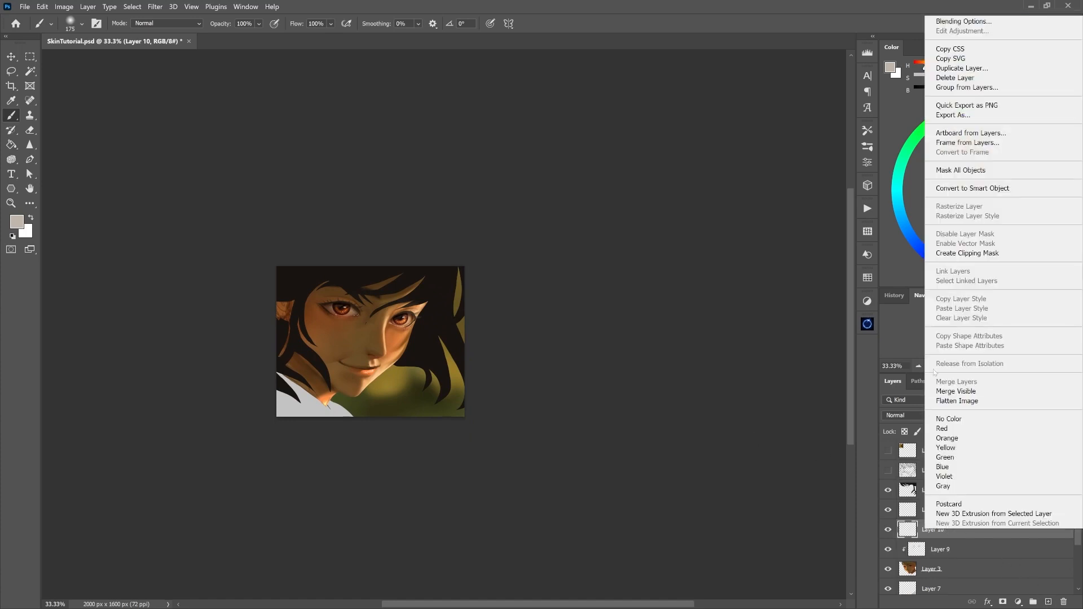
click(959, 253)
click(919, 415)
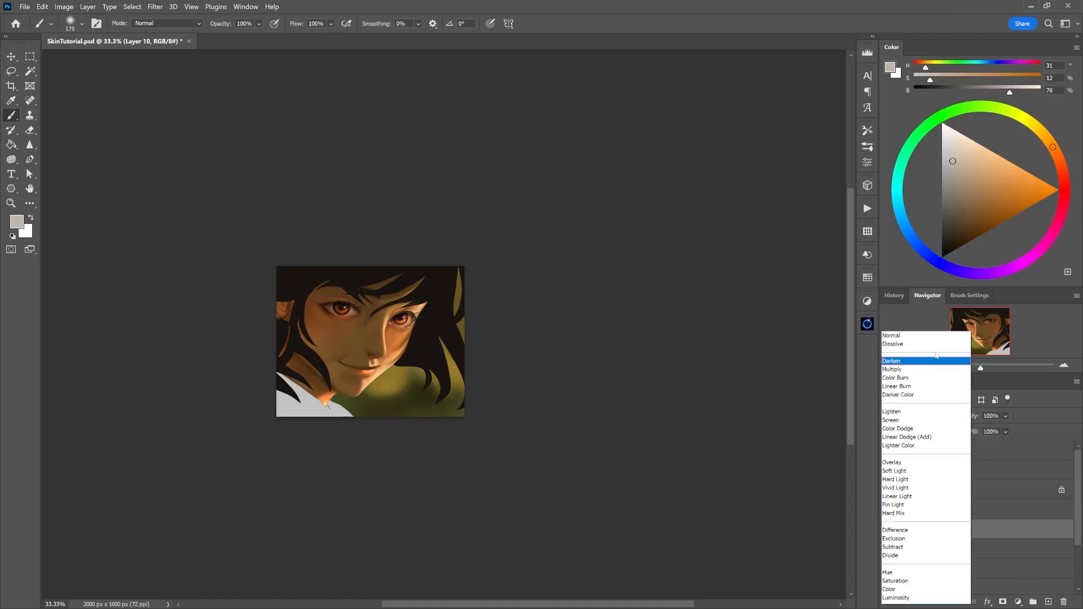
click(923, 412)
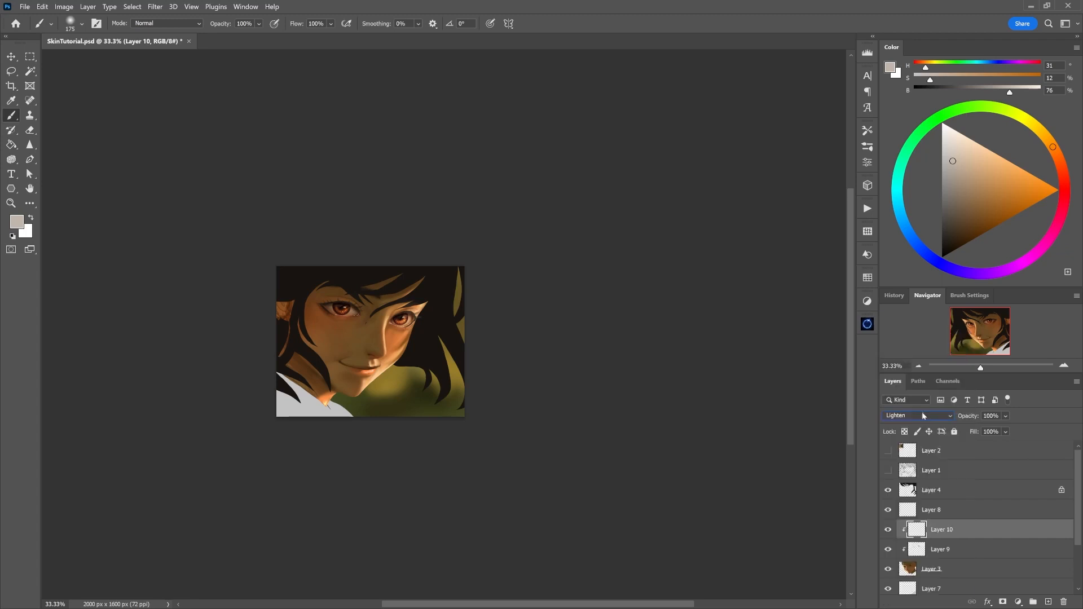
Paint sampled dark brown (H 31, S 45, B 26) softly around the eyes on the Lighten layer, and flip the canvas back.
alt+click(422, 311)
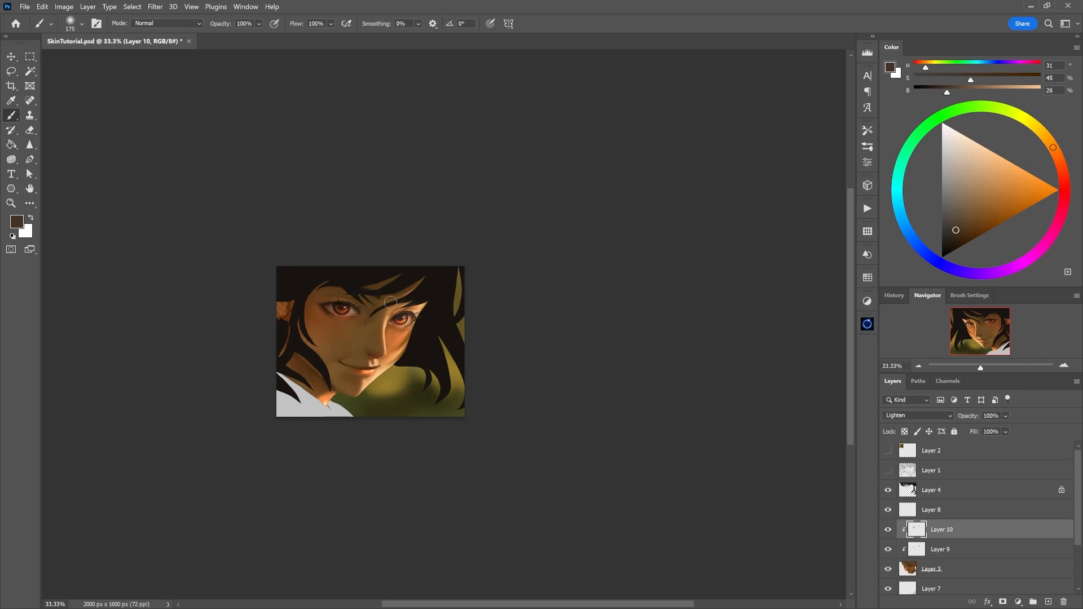
mouse_move(450, 411)
mouse_down()
mouse_move(462, 389)
mouse_move(450, 406)
mouse_up()
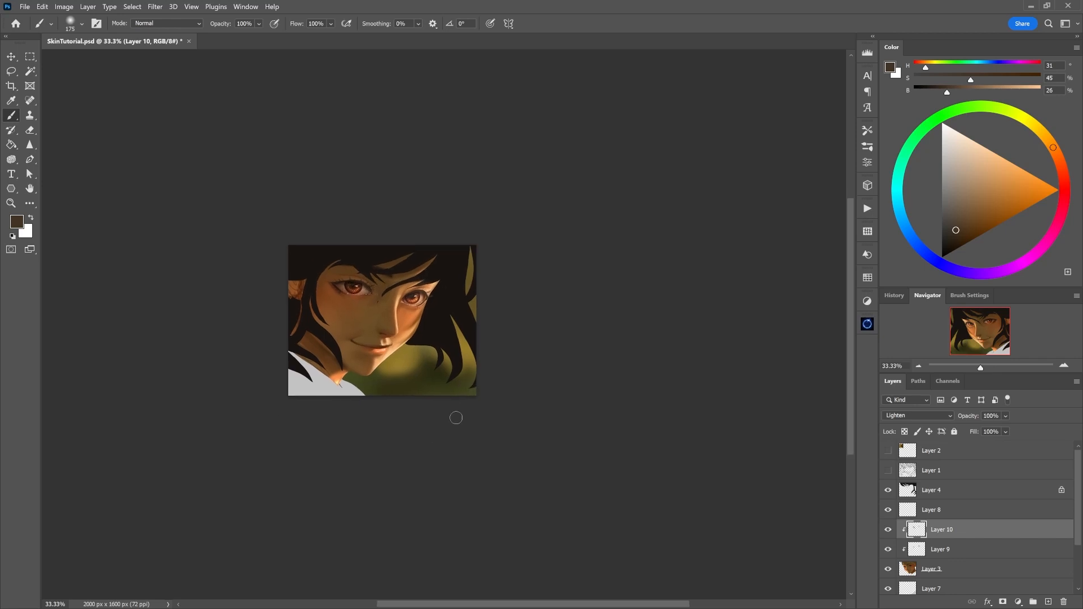
drag(520, 331, 532, 335)
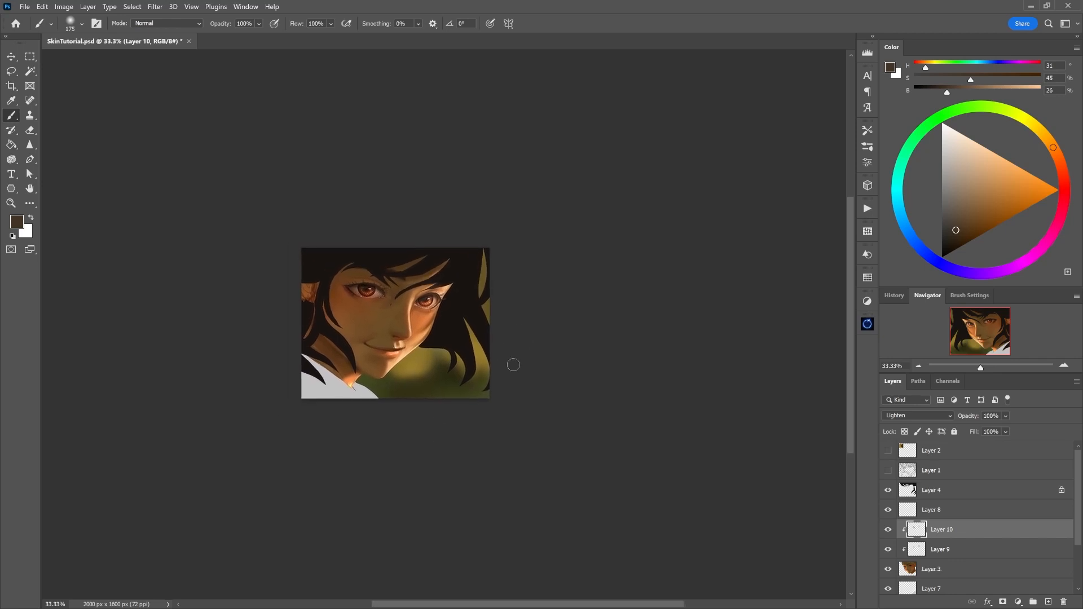
key(ctrl+shift+h)
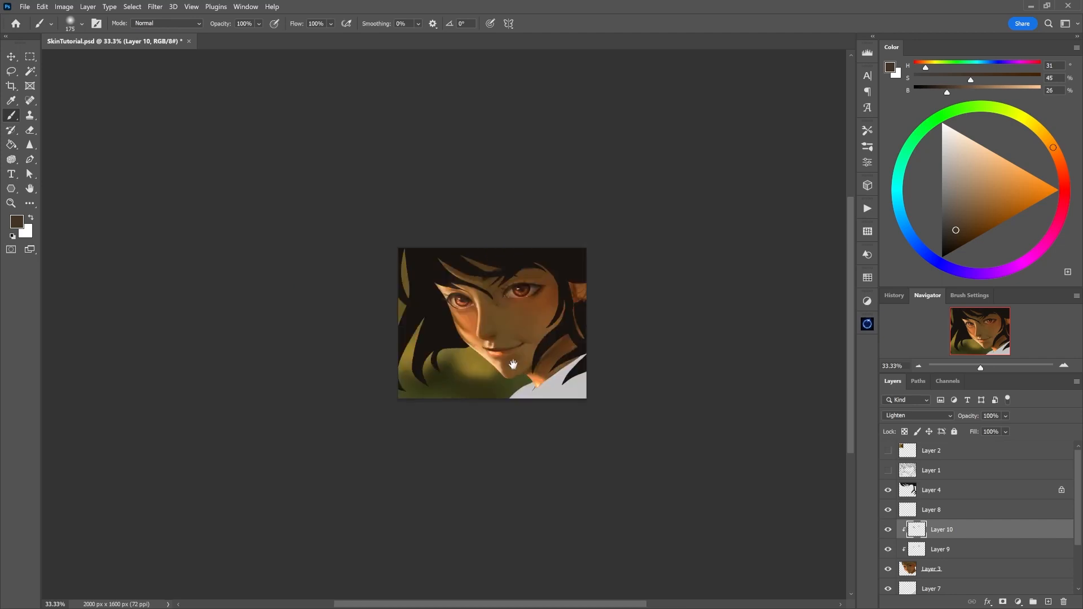
drag(652, 320, 532, 305)
Merge the clipped Overlay and Lighten layers, Layer 9 and Layer 10, down into Layer 3.
click(948, 549)
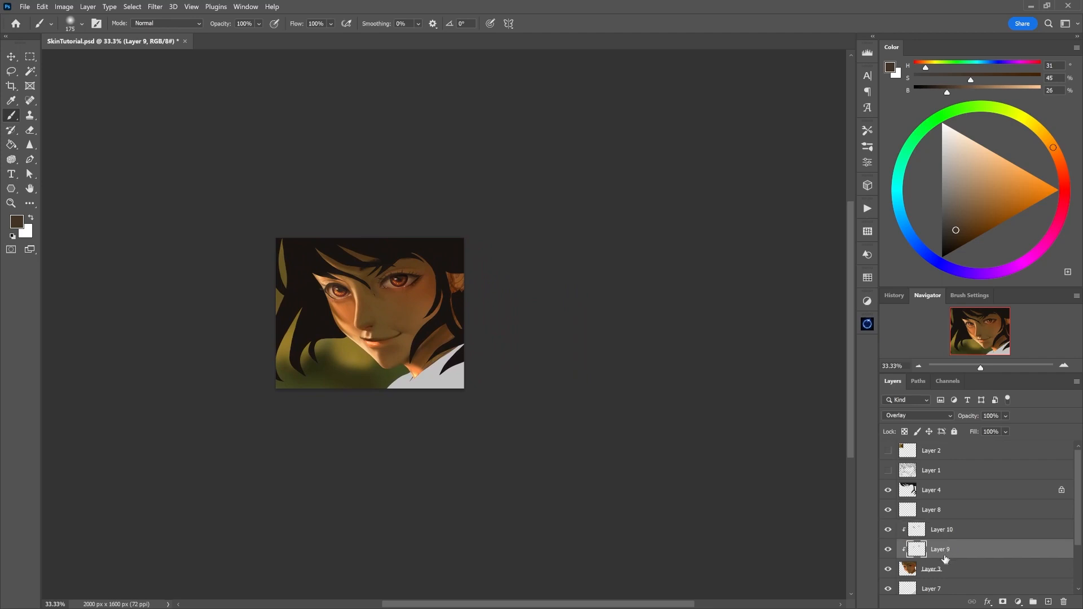
key(ctrl+e)
click(939, 535)
key(ctrl+e)
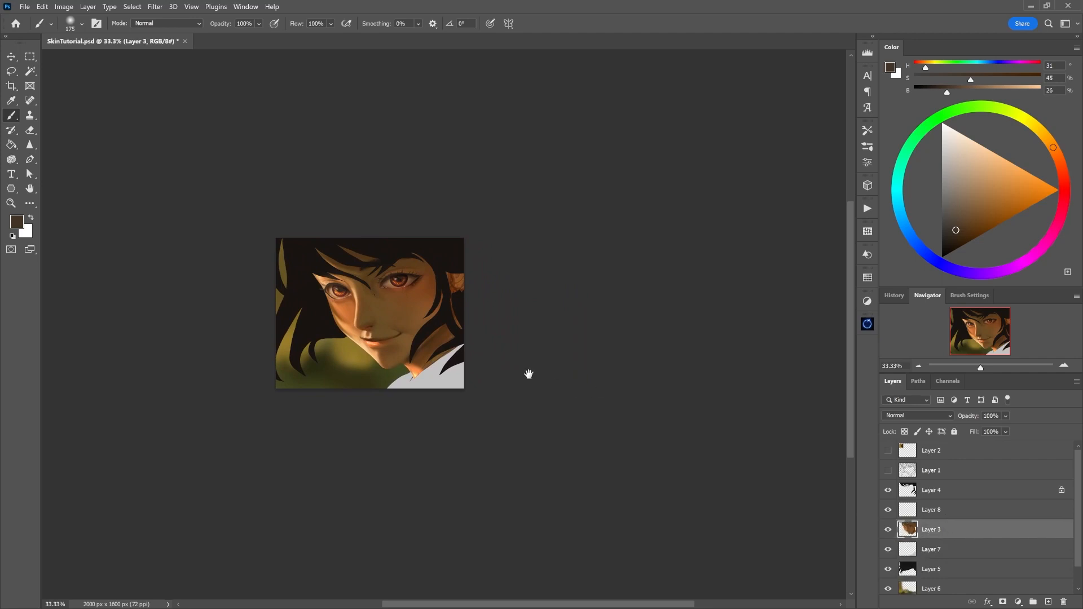
Open Liquify on Layer 3 and nudge the shaded side of the nose slightly inward with the 200 px Forward Warp brush.
drag(526, 372, 526, 339)
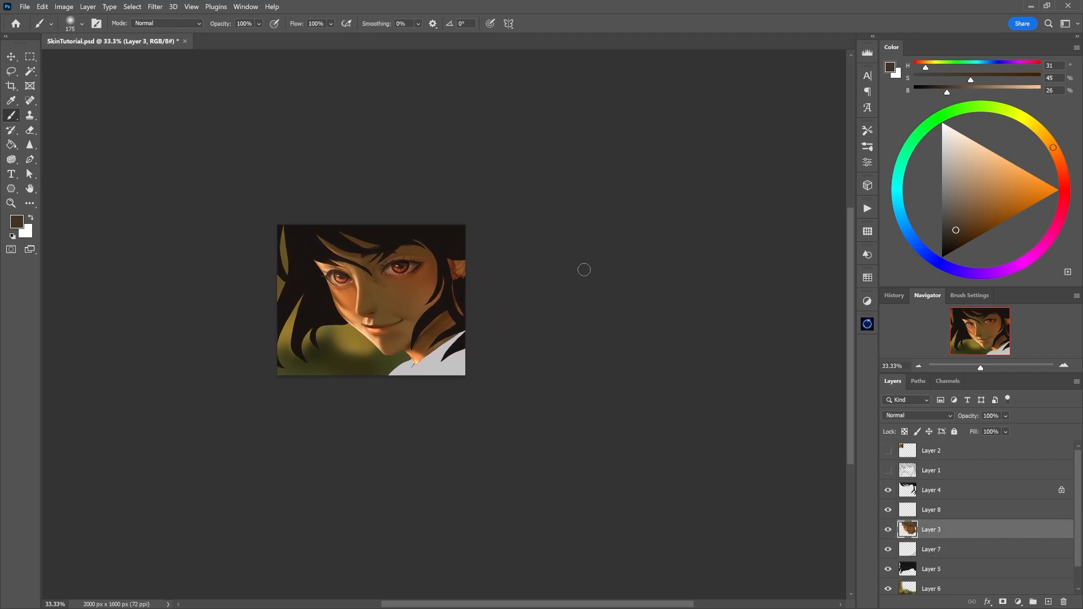
click(1063, 367)
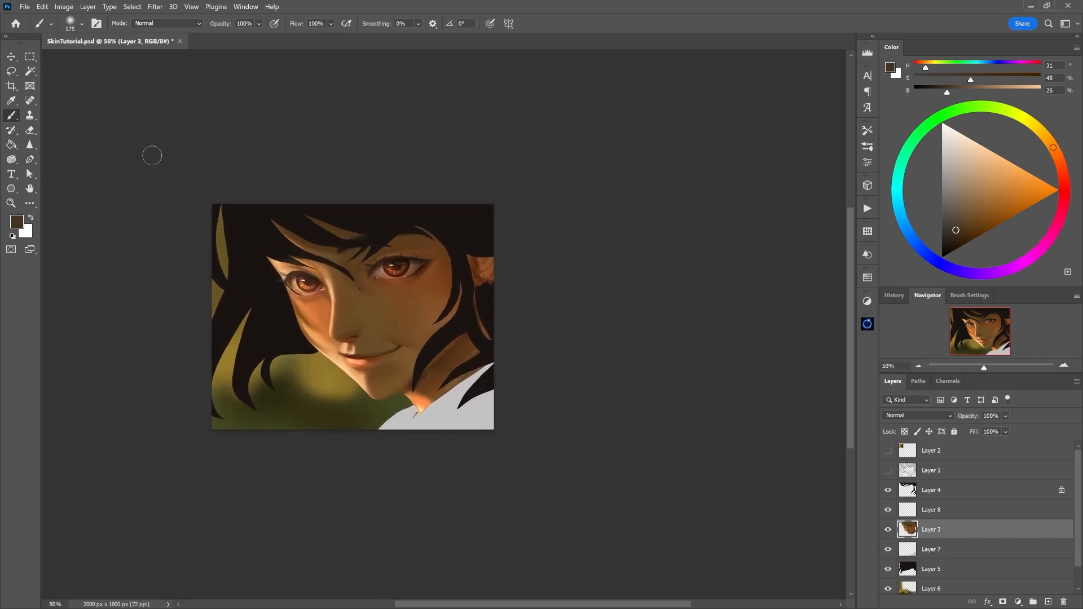
click(155, 6)
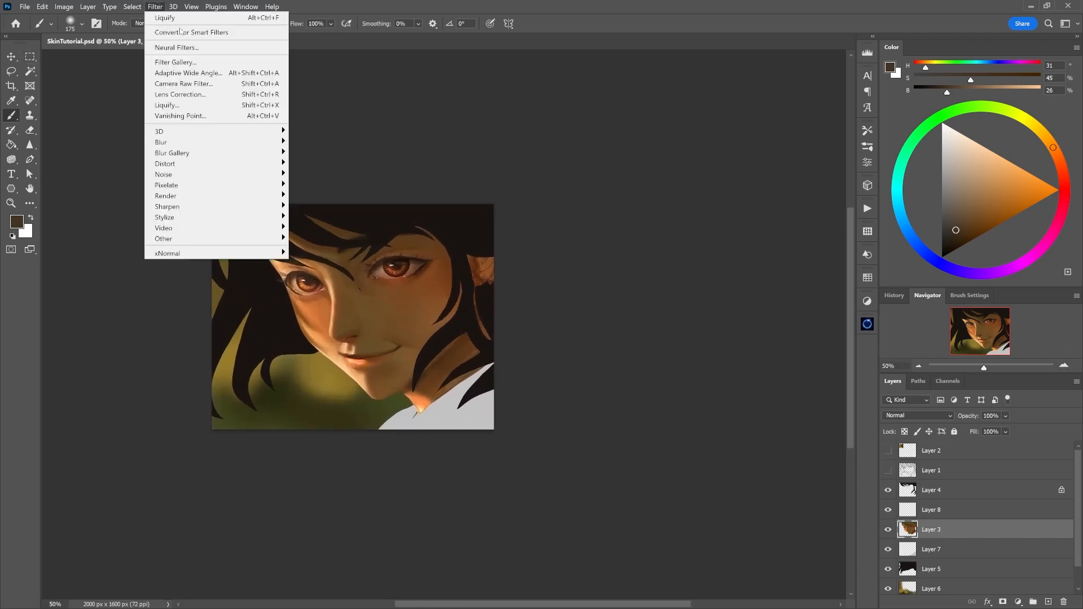
click(211, 106)
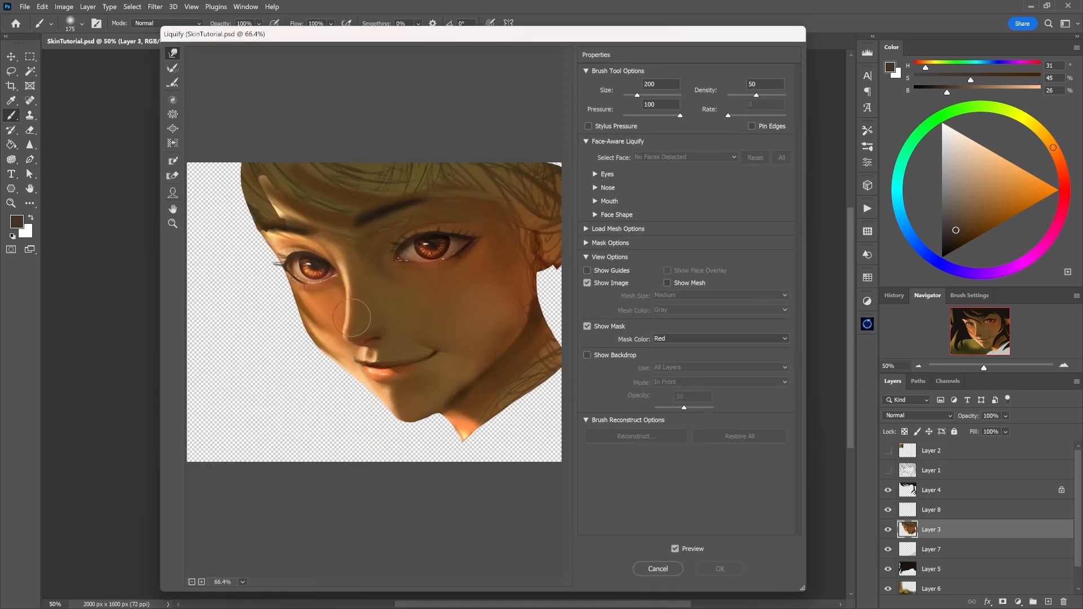
drag(350, 317, 363, 310)
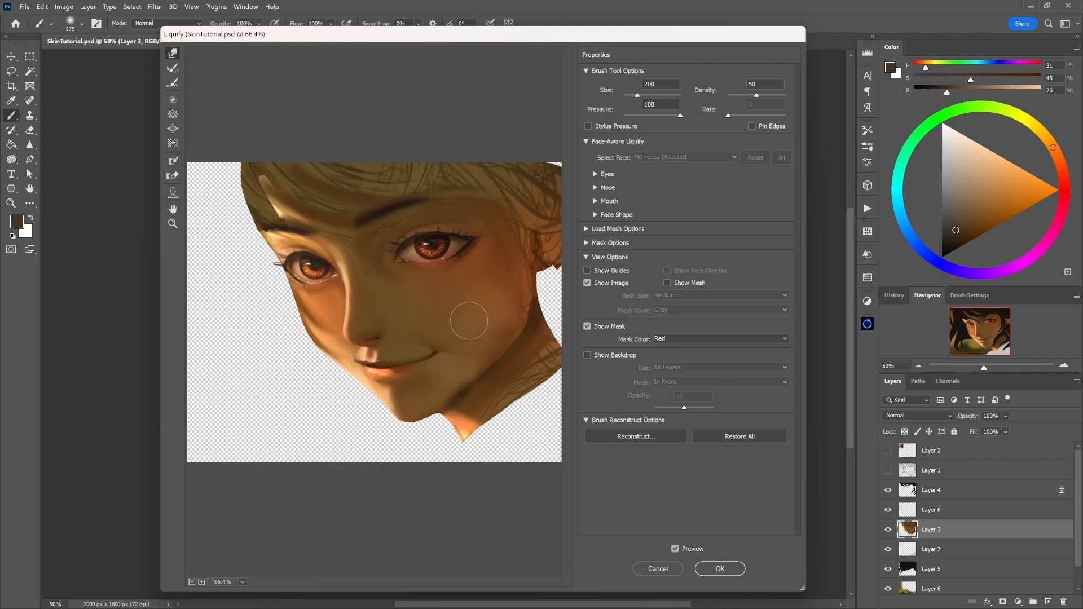
Reshape the outer cheek with a larger Liquify brush and apply the distortion to Layer 3.
key(bracketright)
key(bracketright)
key(bracketright)
key(bracketright)
key(bracketright)
drag(507, 339, 516, 323)
key(bracketleft)
key(bracketleft)
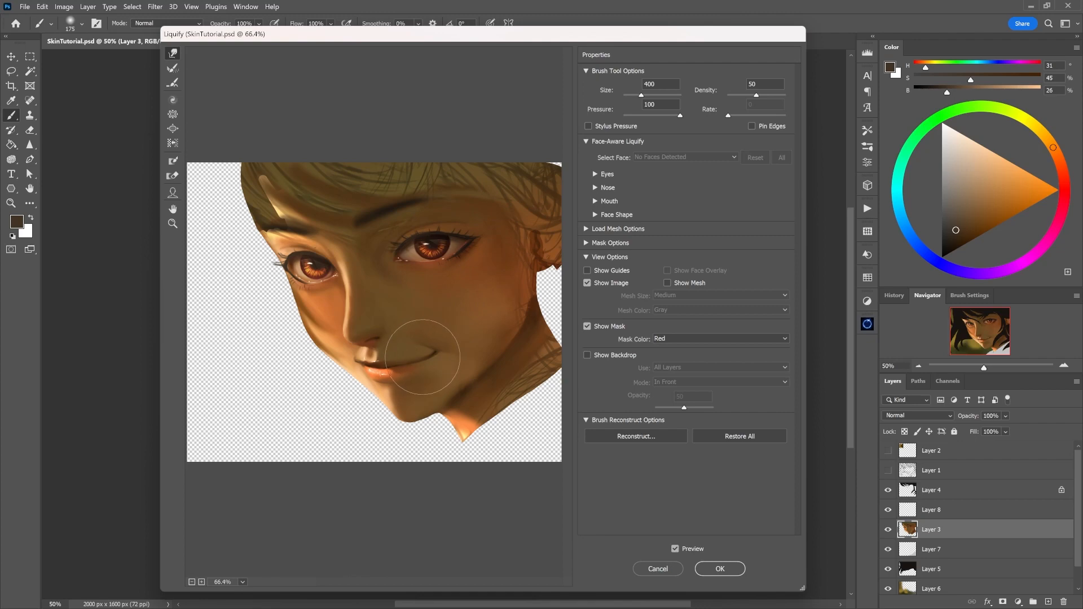
click(720, 568)
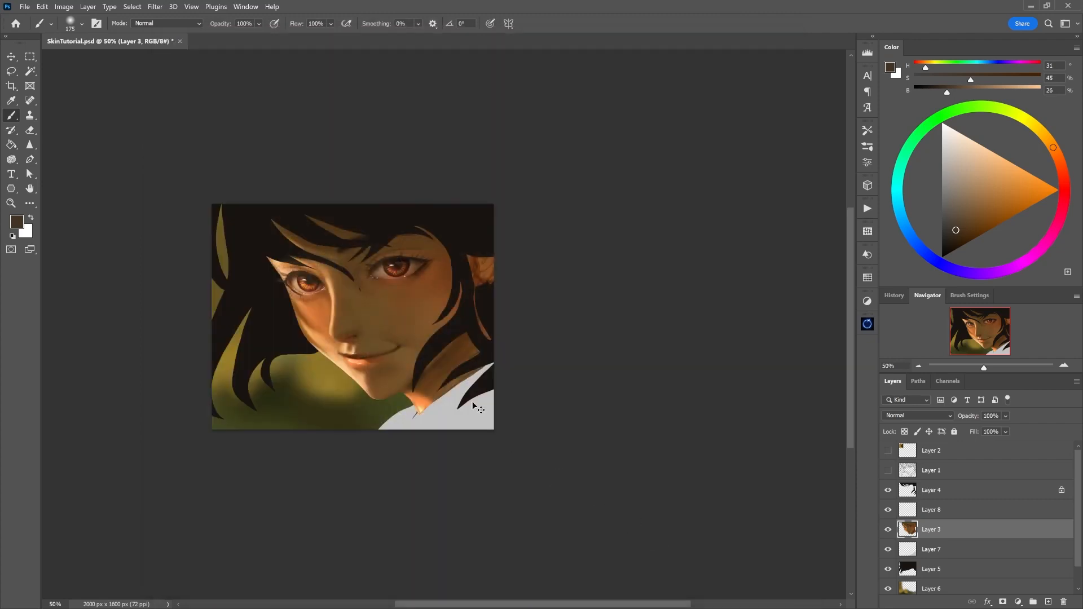
Flip the canvas, set the brush mode to Lighten, and mute the orange sampled from the iris to H 23, S 58, B 55.
key(ctrl+h)
drag(621, 340, 432, 364)
alt+click(337, 282)
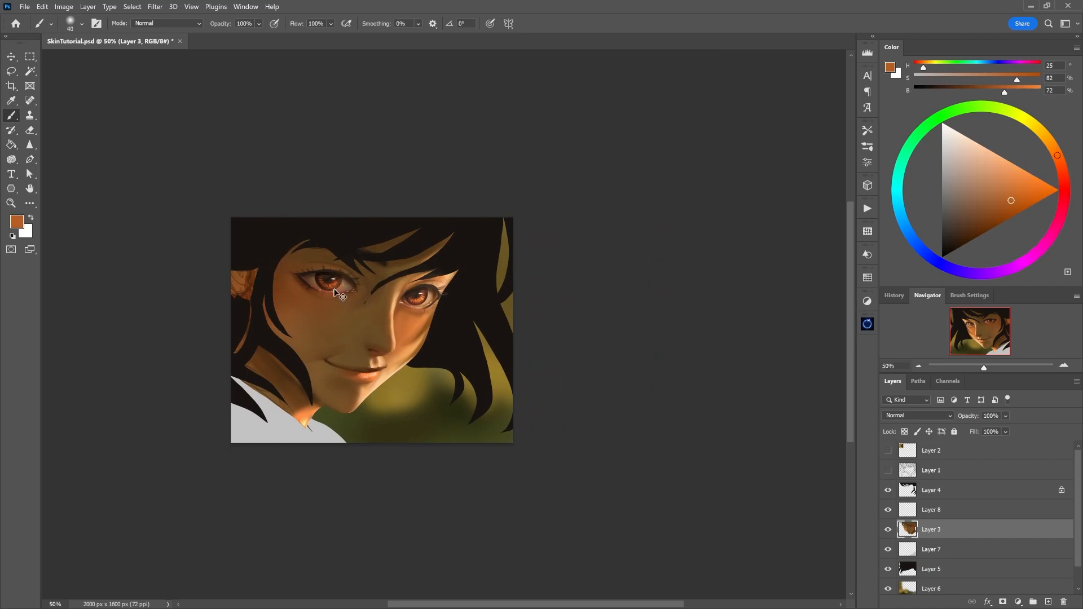
click(168, 23)
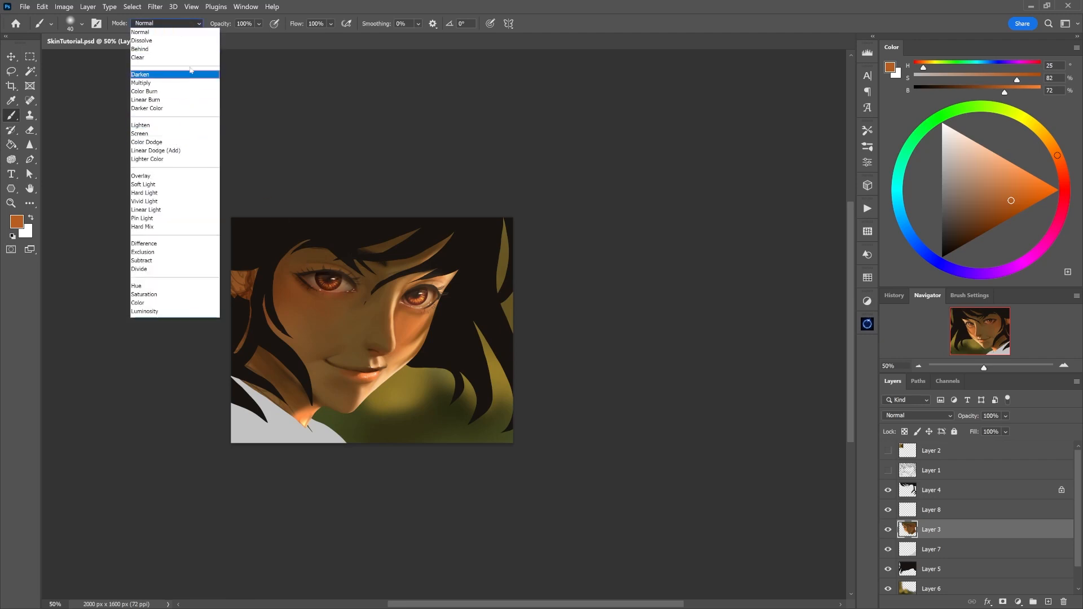
click(179, 125)
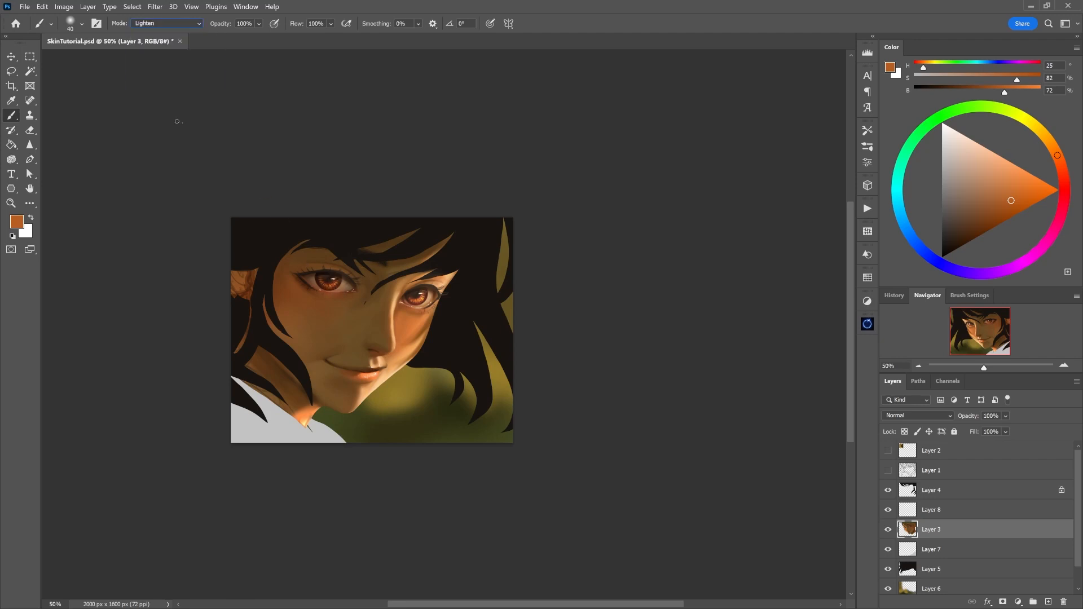
alt+click(339, 277)
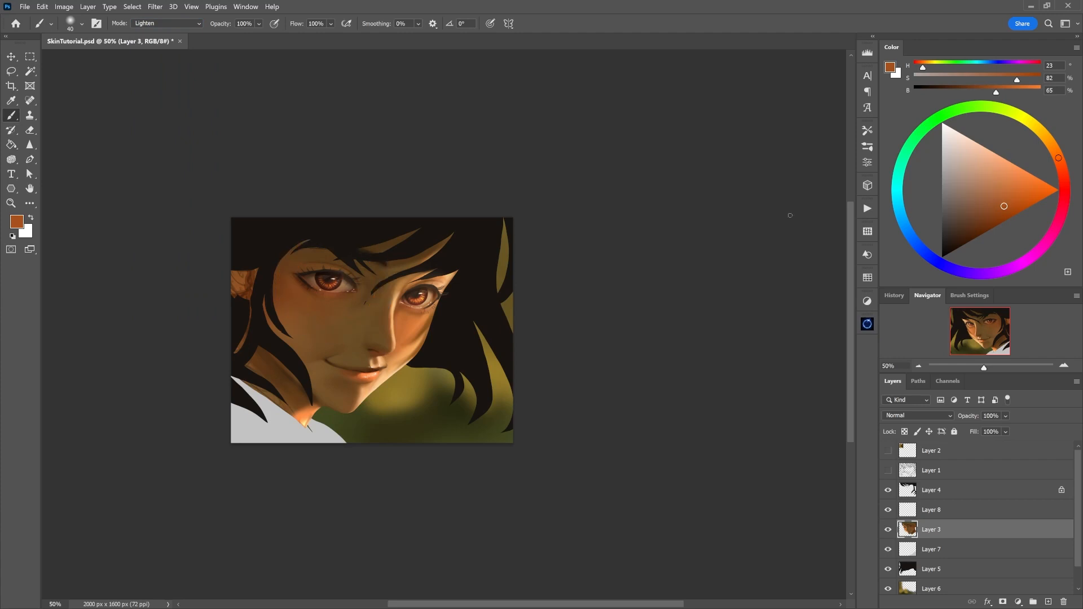
mouse_move(1000, 209)
mouse_down()
mouse_move(969, 229)
mouse_move(987, 200)
mouse_move(979, 205)
mouse_up()
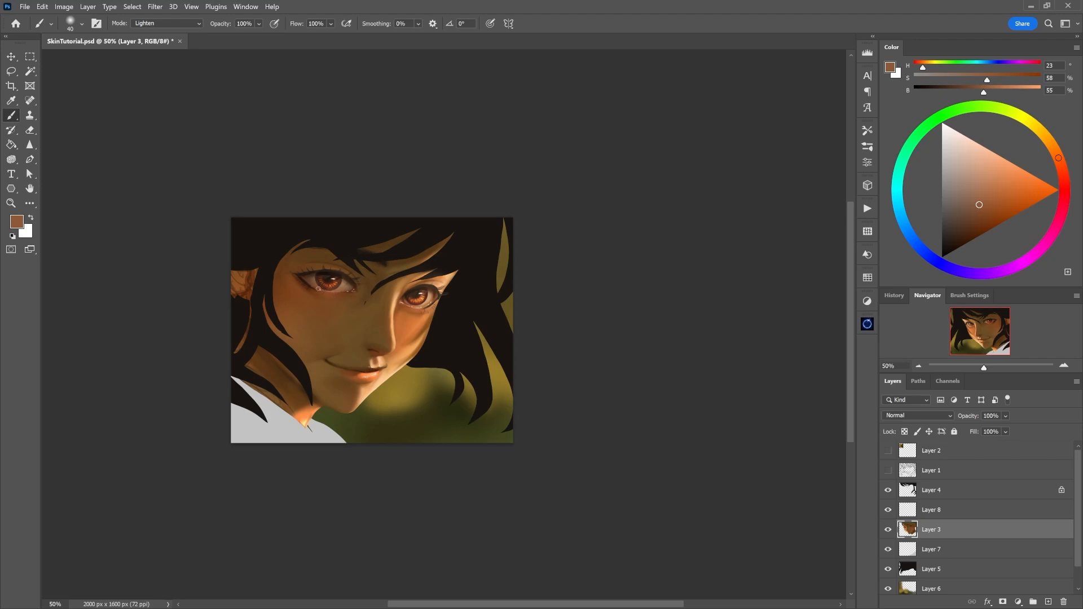
Undo the last brush stroke, enlarge the brush to 70 px and flip the canvas back.
key(ctrl+z)
key(])
key(])
key(])
key(ctrl+shift+h)
drag(701, 331, 506, 280)
Try merging Layer 3 down into Layer 7, and undo the merge.
key(ctrl+e)
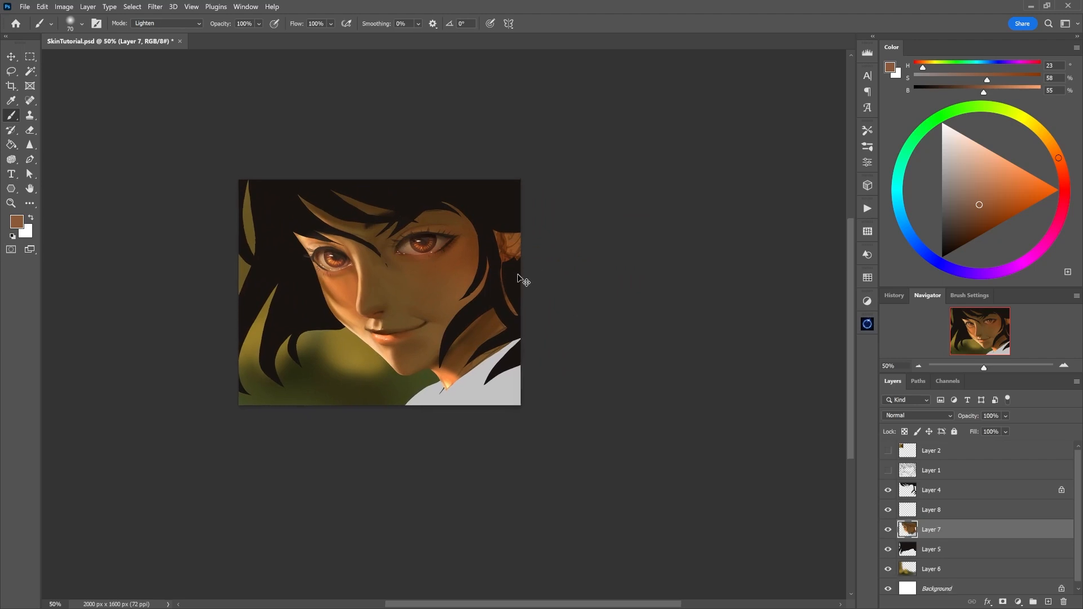
drag(525, 271, 471, 285)
key(ctrl+z)
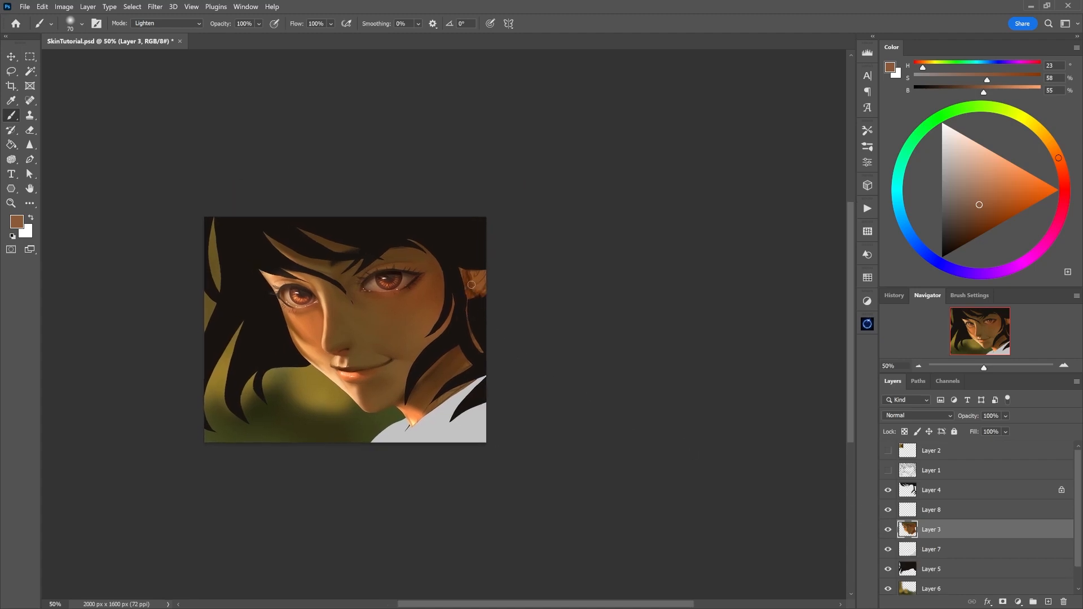
Select hair Layer 4, sample its near-black color (H 26, S 29, B 9), and choose the textured round brush from the Basic set.
ctrl+click(445, 241)
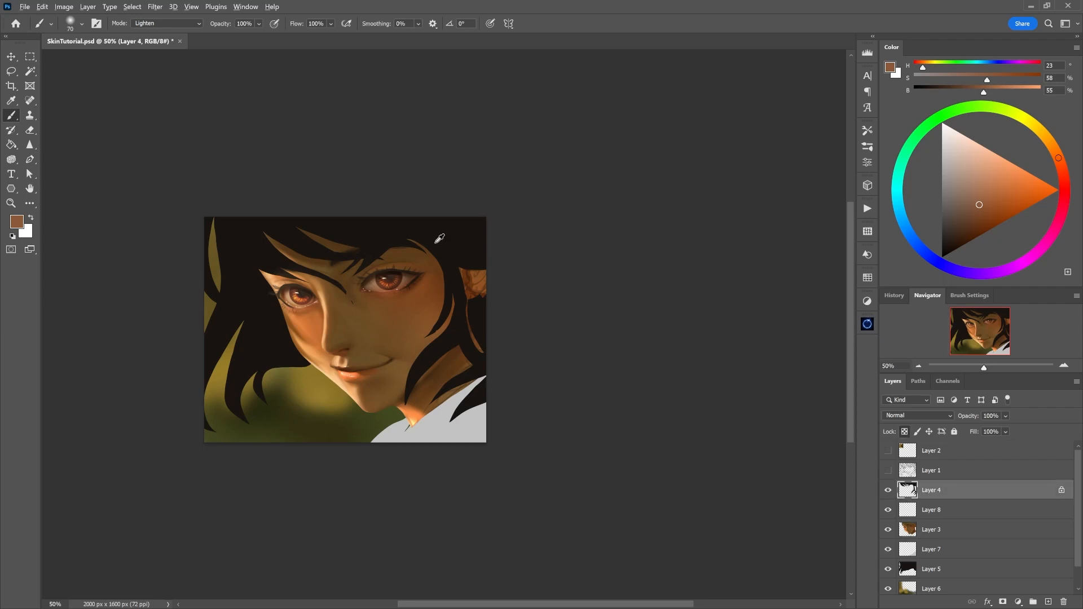
alt+click(437, 242)
right_click(443, 242)
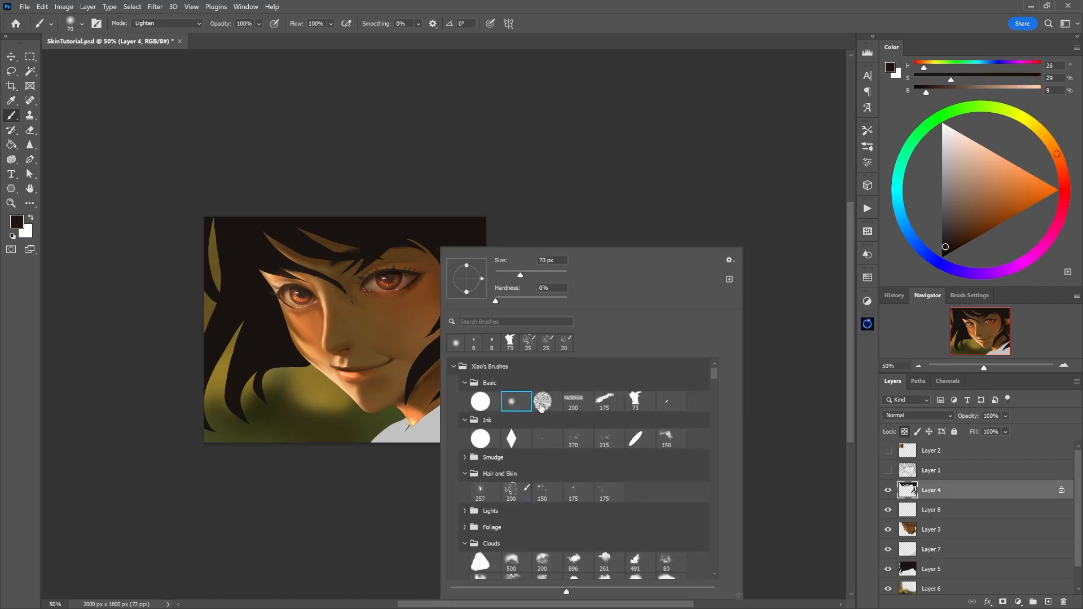
double_click(542, 401)
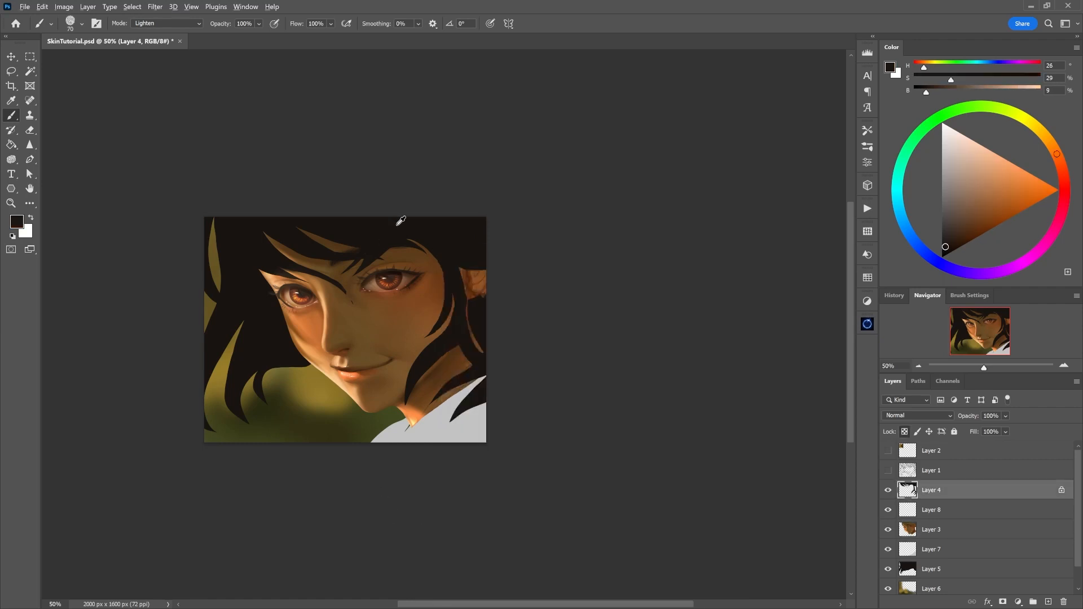
Unlock Layer 4's transparent pixels and paint the hair edge running past the eye and cheek with a 35 px brush.
key(bracketleft)
key(bracketleft)
key(bracketleft)
click(904, 432)
key(bracketleft)
key(bracketleft)
key(bracketright)
key(bracketright)
key(bracketright)
drag(410, 240, 442, 274)
mouse_move(423, 252)
mouse_down()
mouse_move(448, 277)
mouse_move(426, 323)
mouse_move(400, 232)
mouse_move(424, 292)
mouse_move(435, 261)
mouse_move(424, 242)
mouse_move(441, 317)
mouse_up()
drag(439, 278, 437, 296)
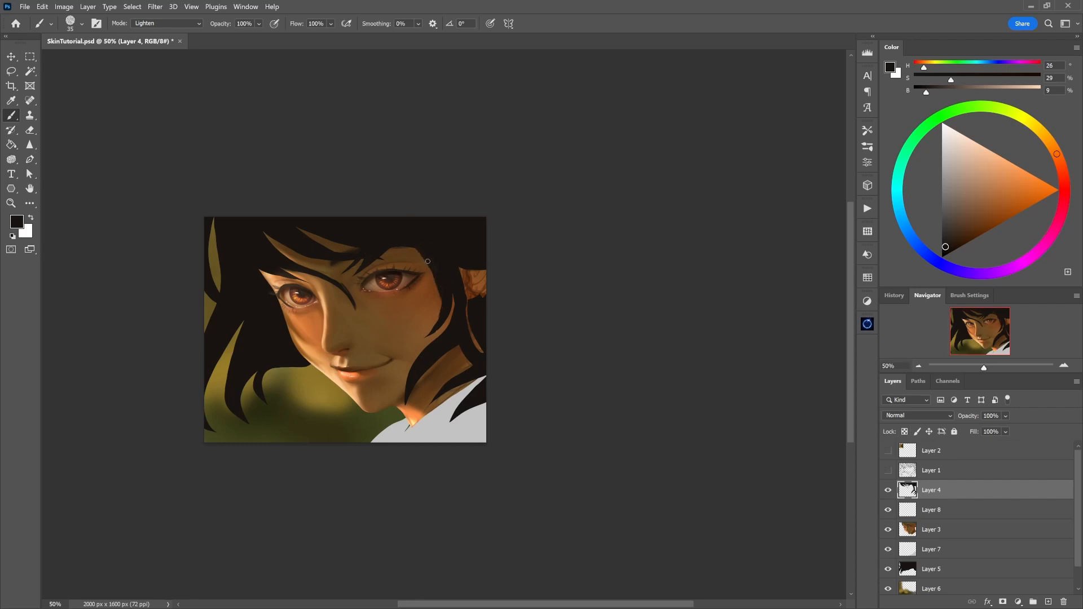
mouse_move(416, 247)
mouse_down()
mouse_move(434, 278)
mouse_move(436, 321)
mouse_up()
Extend the hair strand down the cheek toward the jaw with a larger brush, and erase its excess tip with an 80 px eraser.
key(bracketright)
key(bracketright)
mouse_move(427, 265)
mouse_down()
mouse_move(431, 330)
mouse_move(415, 351)
mouse_up()
key(bracketleft)
key(bracketleft)
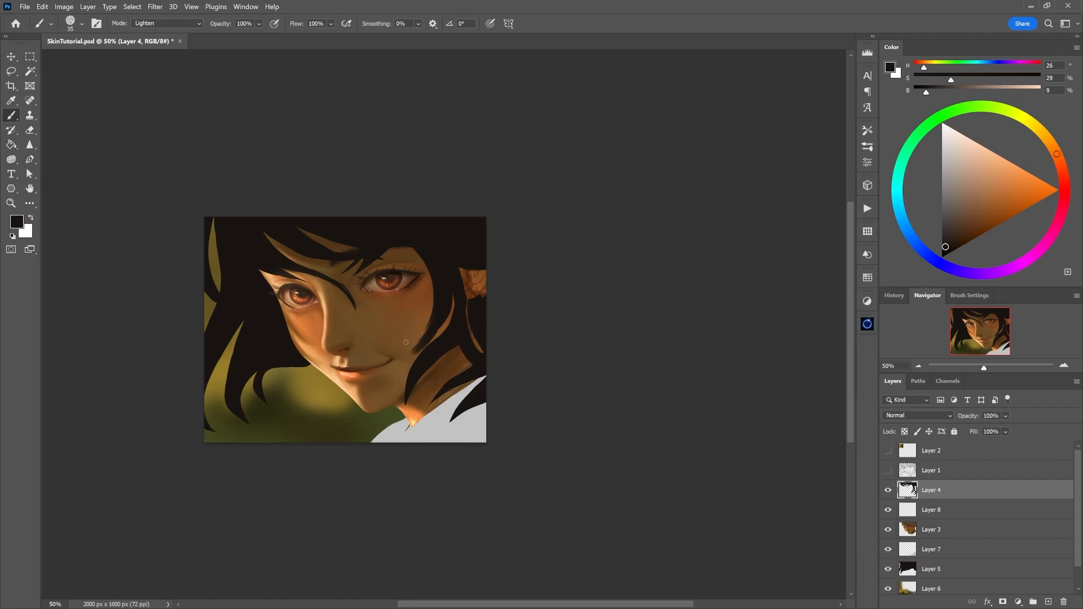
key(e)
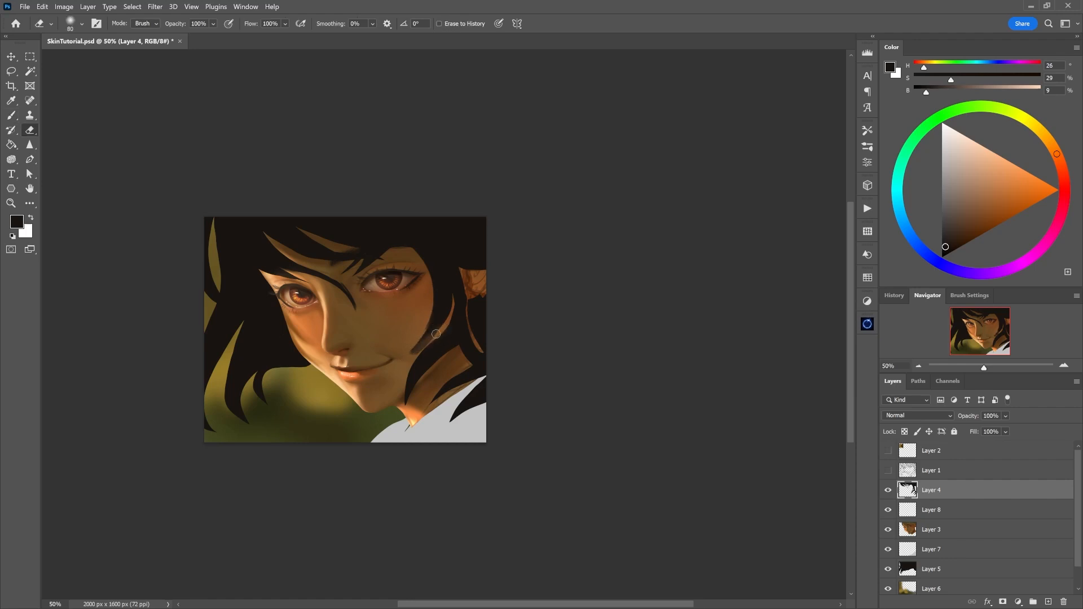
drag(436, 334, 413, 354)
Repaint the strand's lower end and fill in dark hair in front of the ear with the 35 px brush.
key(b)
drag(451, 310, 436, 342)
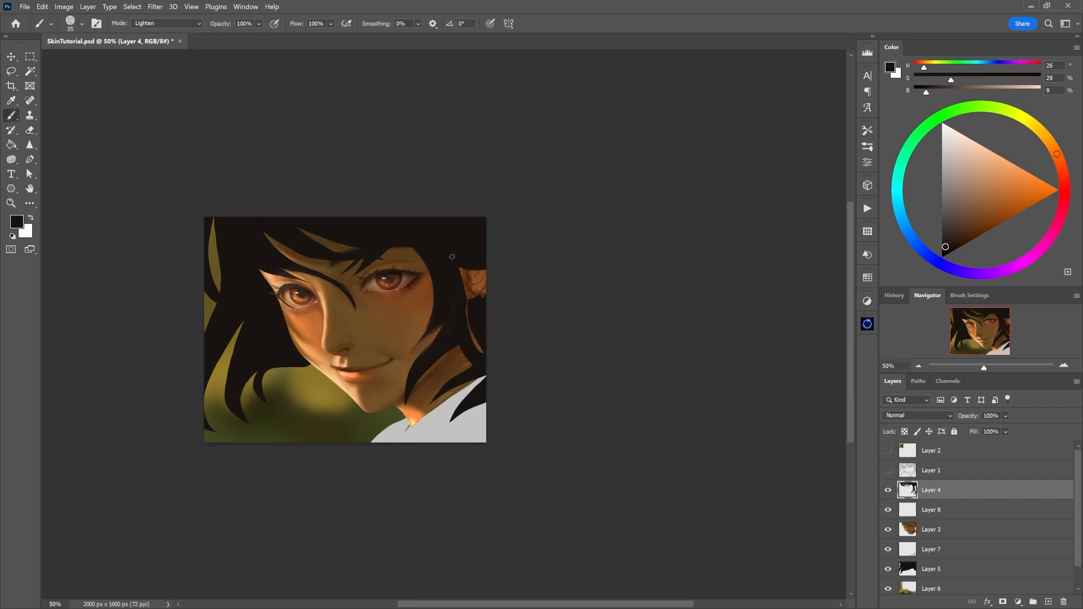
drag(466, 274, 468, 326)
mouse_move(484, 367)
mouse_down()
mouse_move(490, 317)
mouse_move(492, 342)
mouse_up()
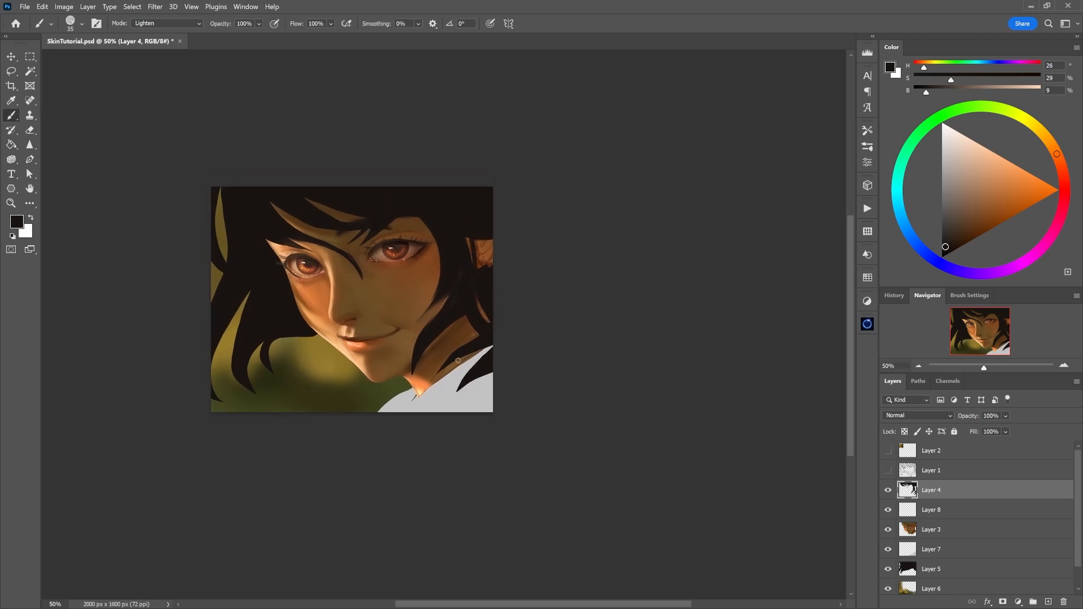
mouse_move(466, 290)
mouse_down()
mouse_move(473, 270)
mouse_move(490, 274)
mouse_up()
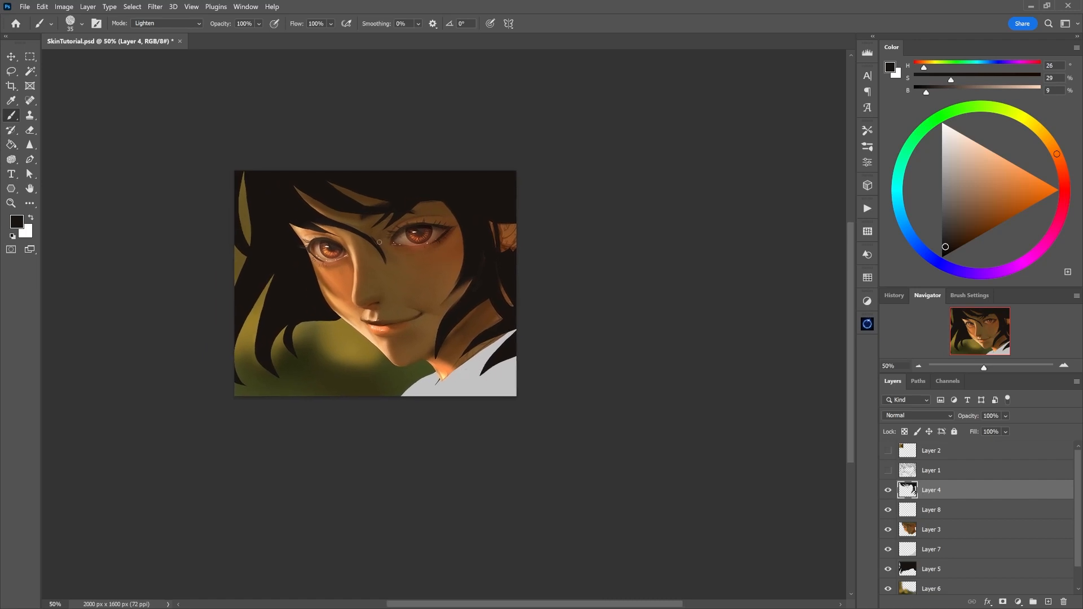
Switch to the Eraser at 45 px for trimming the hair on Layer 4.
key(e)
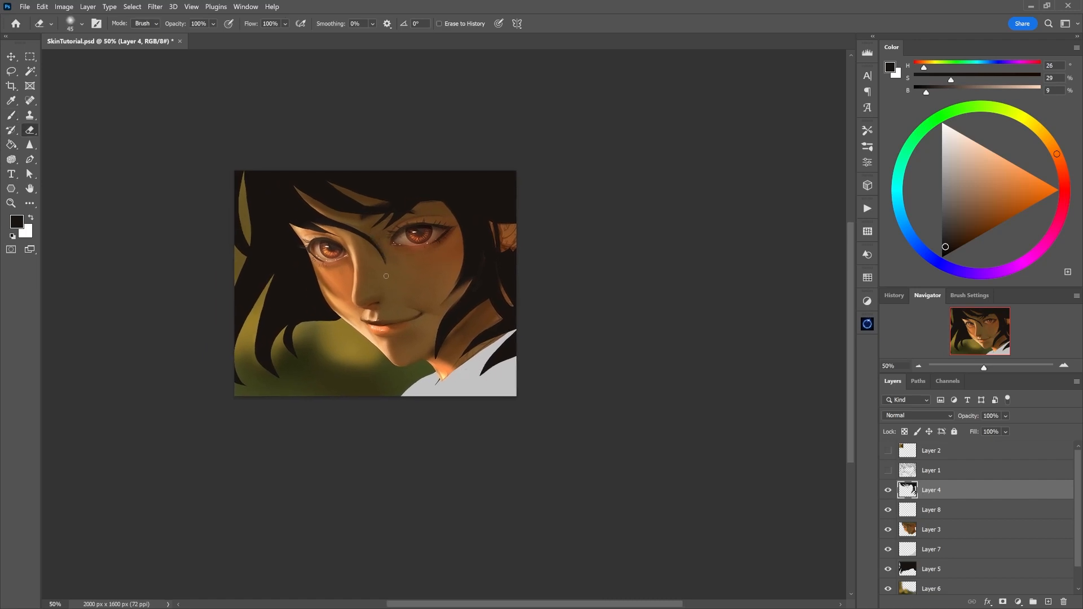